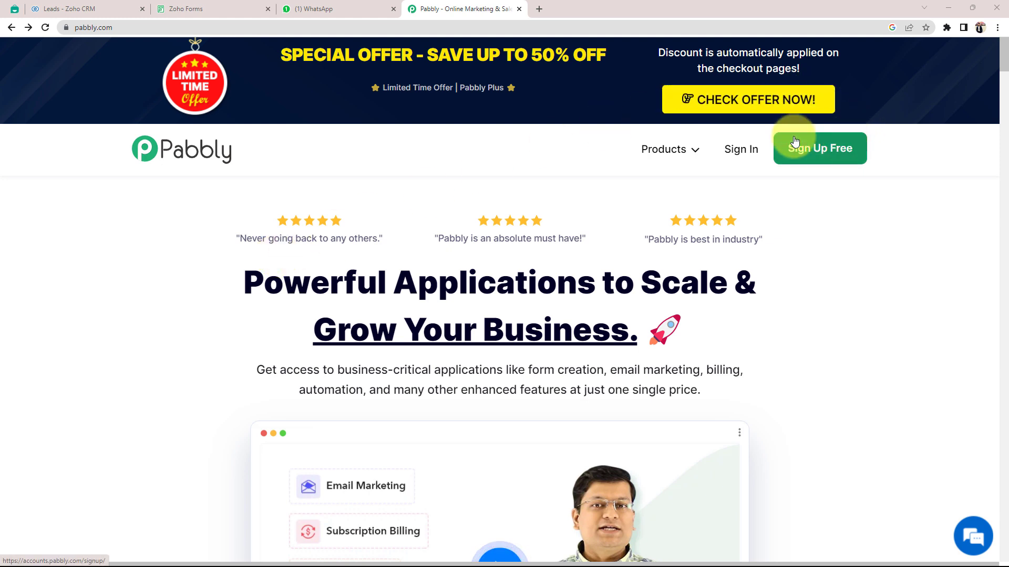
Sign in to Pabbly and launch Pabbly Connect from All Apps with Access Now.
left_click(740, 153)
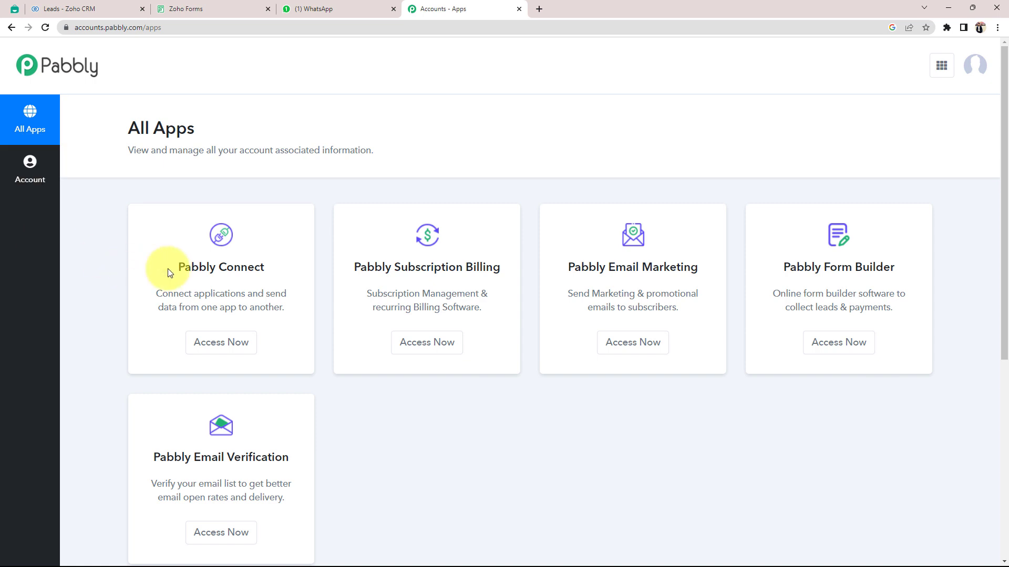
left_click_drag(180, 267, 249, 266)
left_click(236, 234)
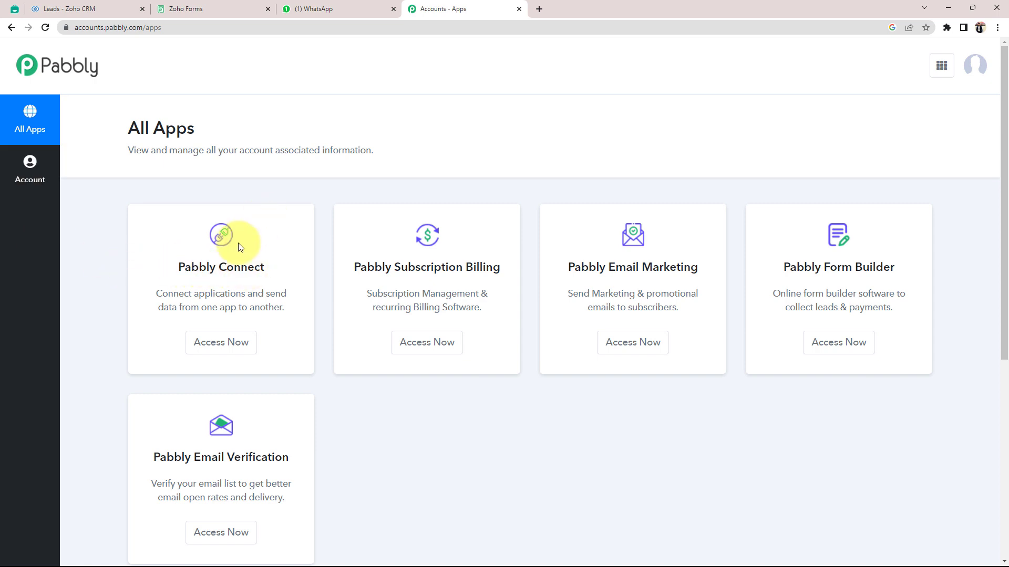
left_click(221, 342)
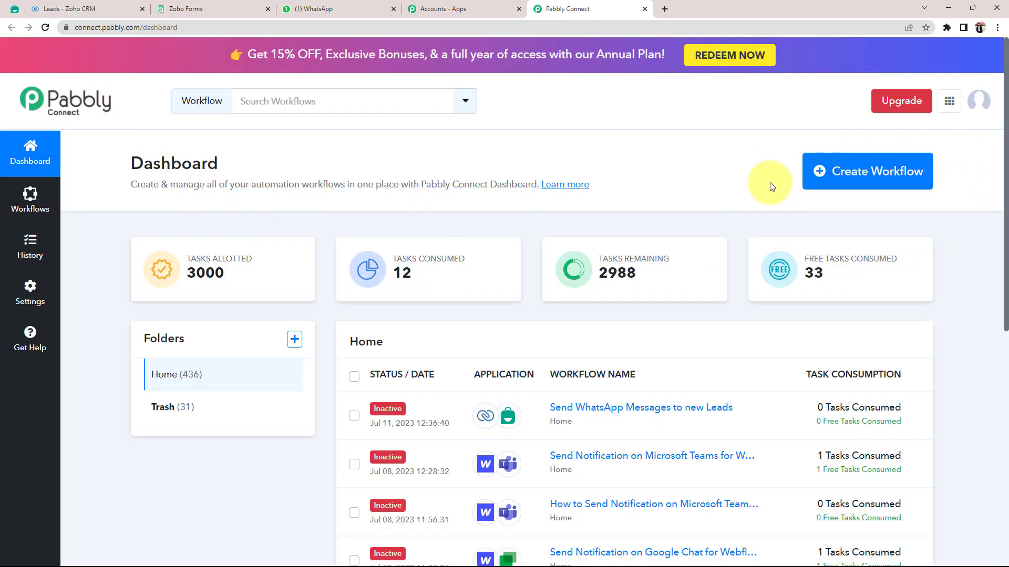
Create a new workflow named 'Send WhatsApp Messages to new Leads'.
left_click(873, 185)
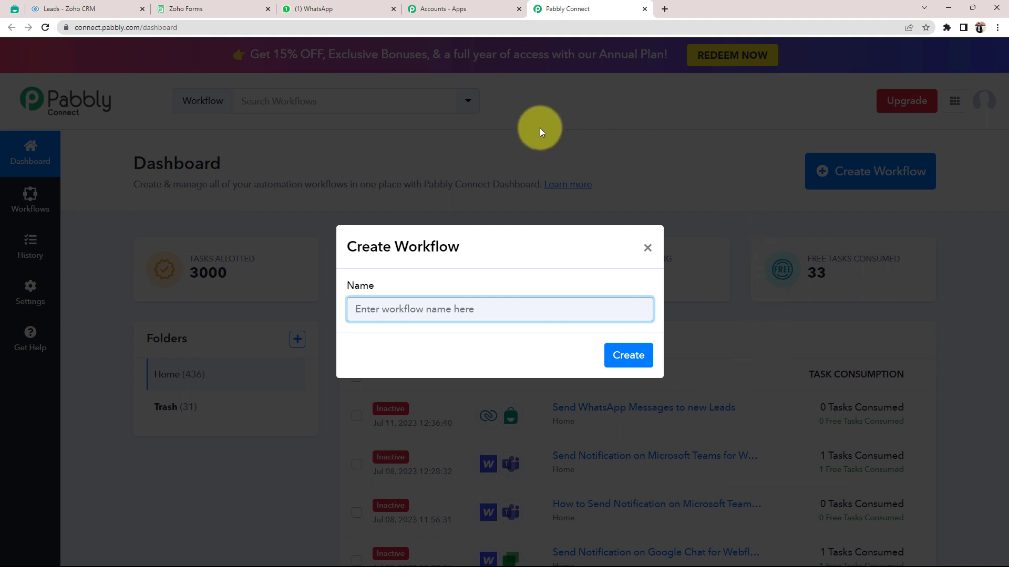
type("Send WhatsApp Messages to new Leads")
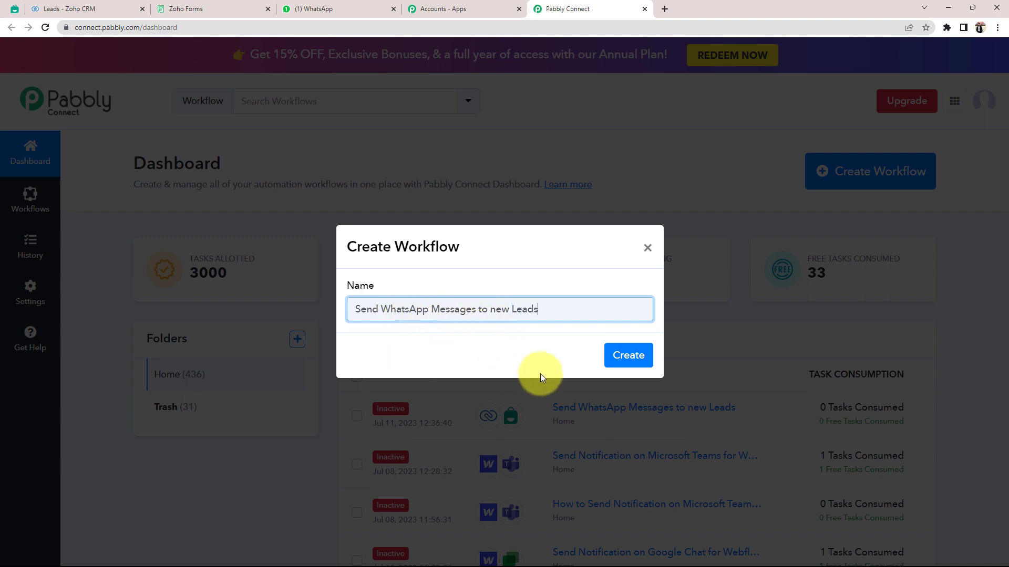
left_click(628, 355)
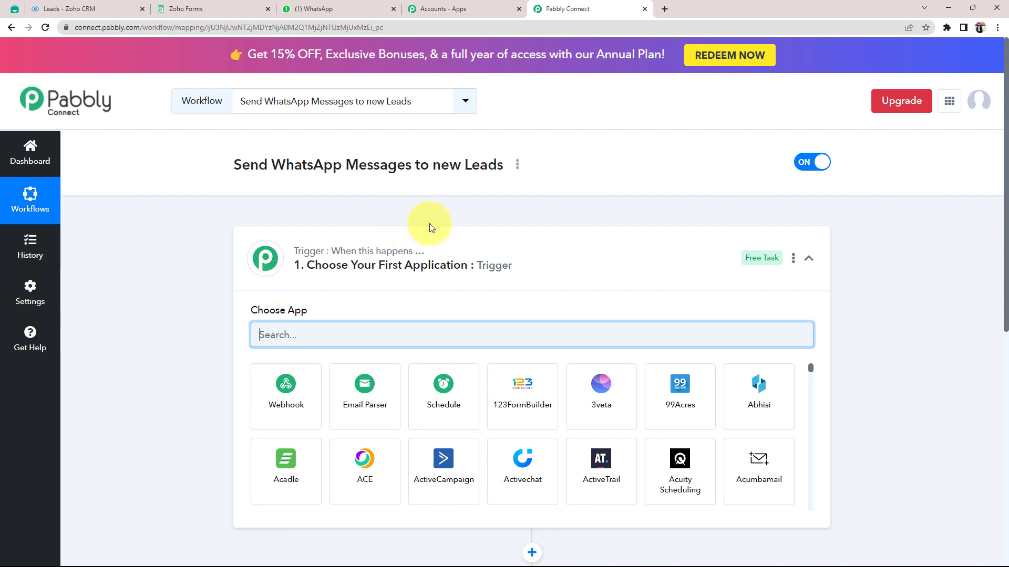
left_click(522, 247)
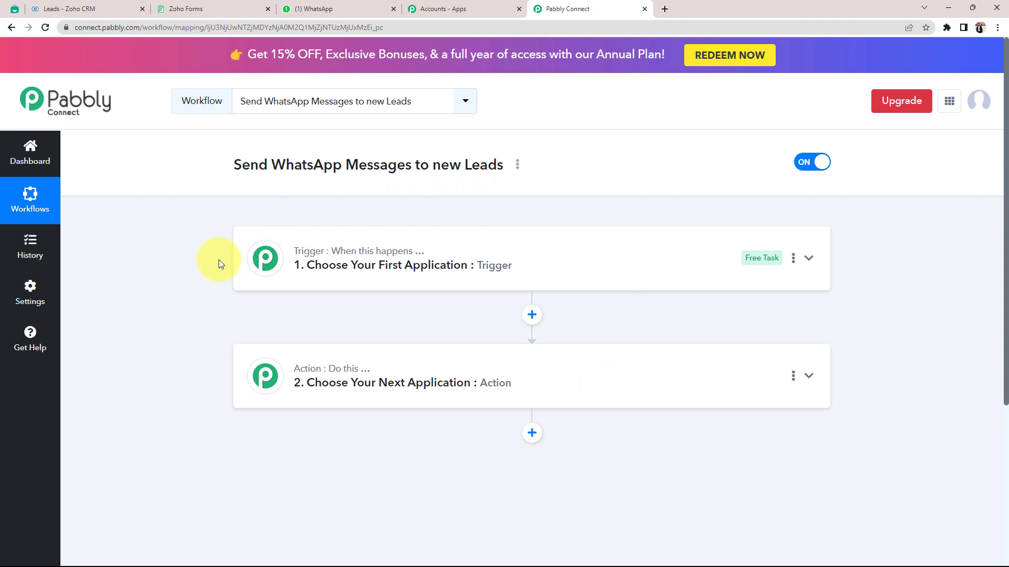
mouse_move(313, 256)
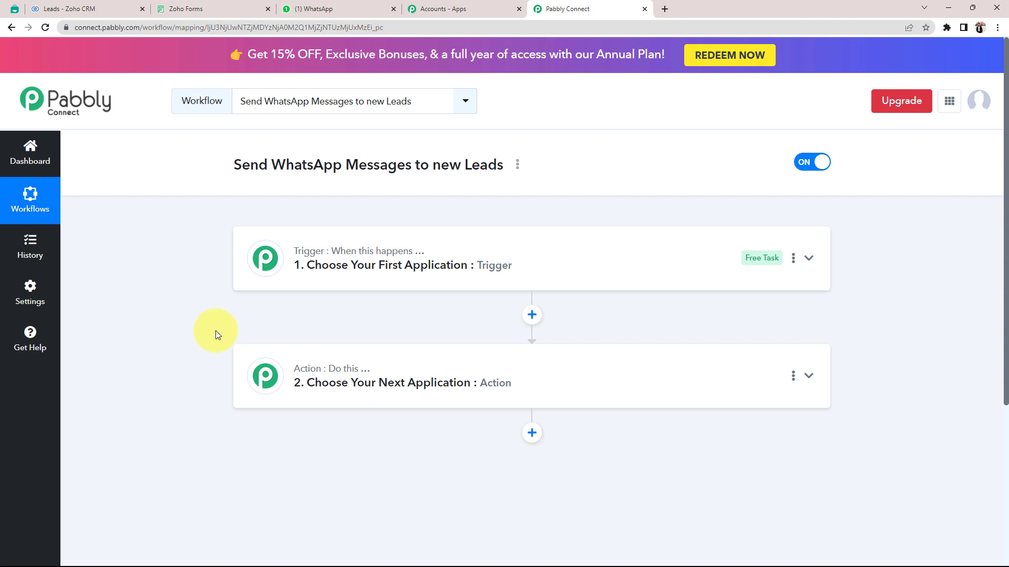
left_click(71, 6)
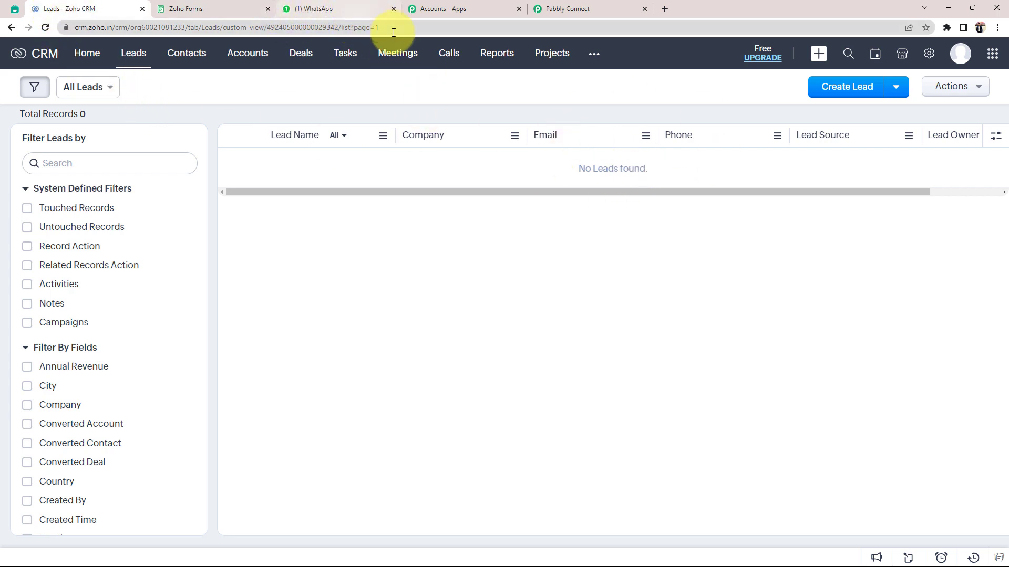
left_click(606, 5)
left_click(331, 257)
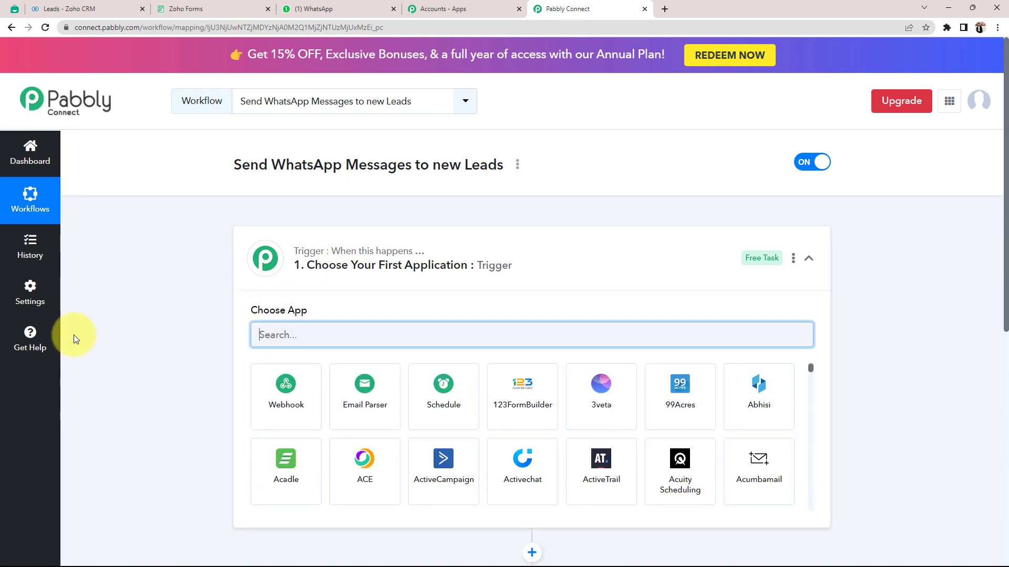
Choose Zoho CRM as the workflow's trigger app.
type("zoho")
left_click(363, 394)
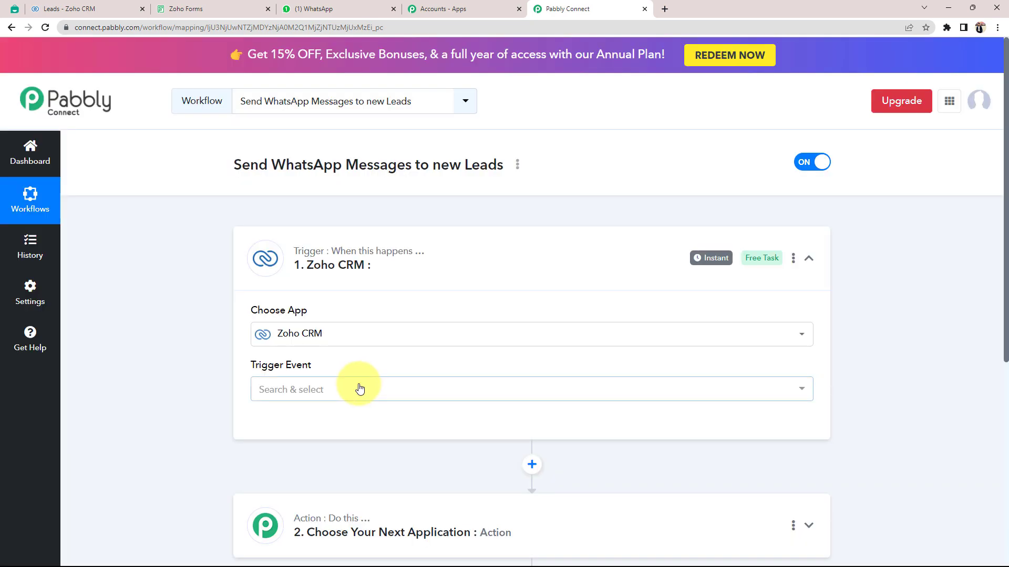
scroll(278, 414, "down", 2)
Choose Interakt as the workflow's action app.
left_click(278, 414)
left_click(267, 402)
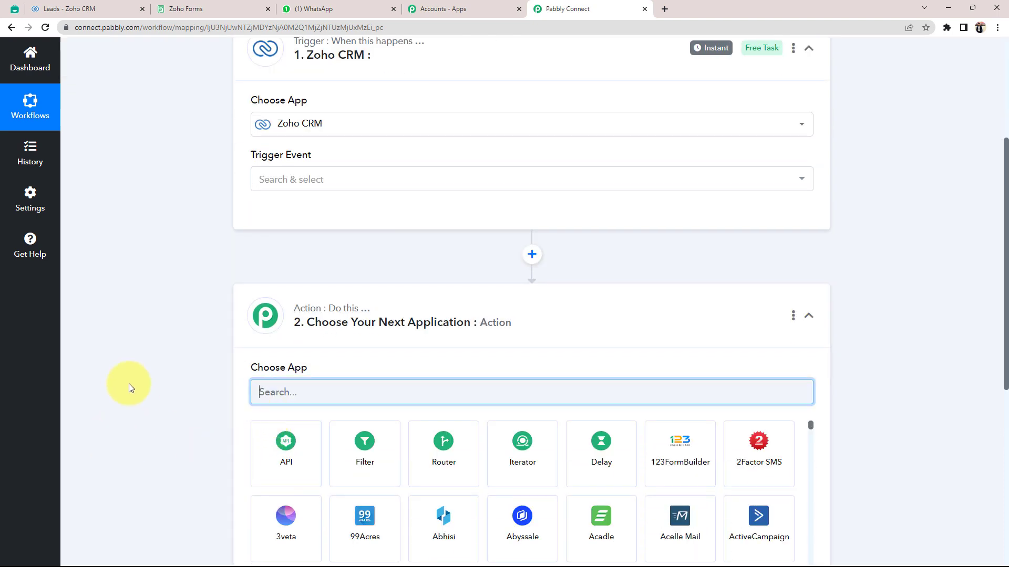
type("inte")
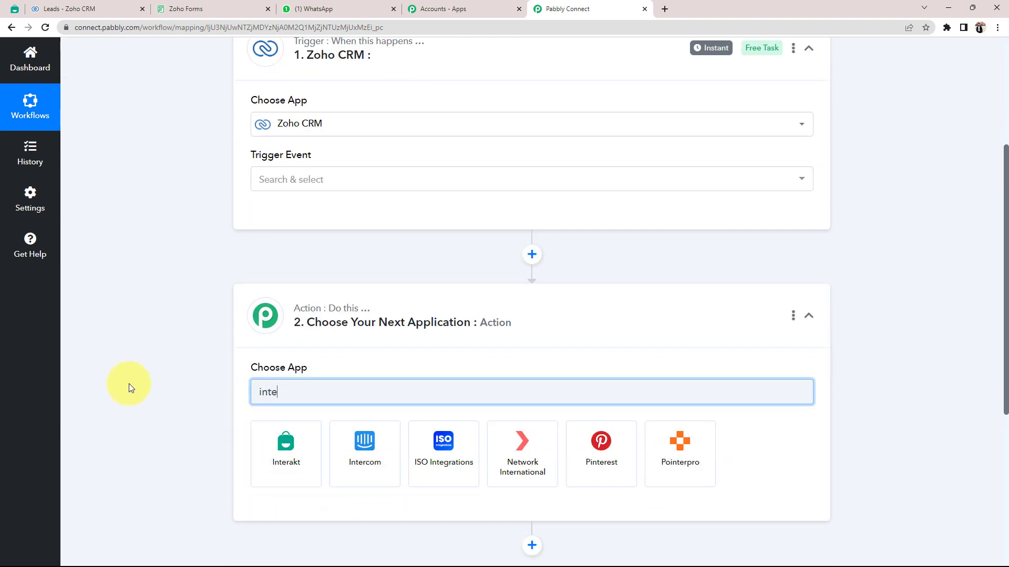
left_click(295, 457)
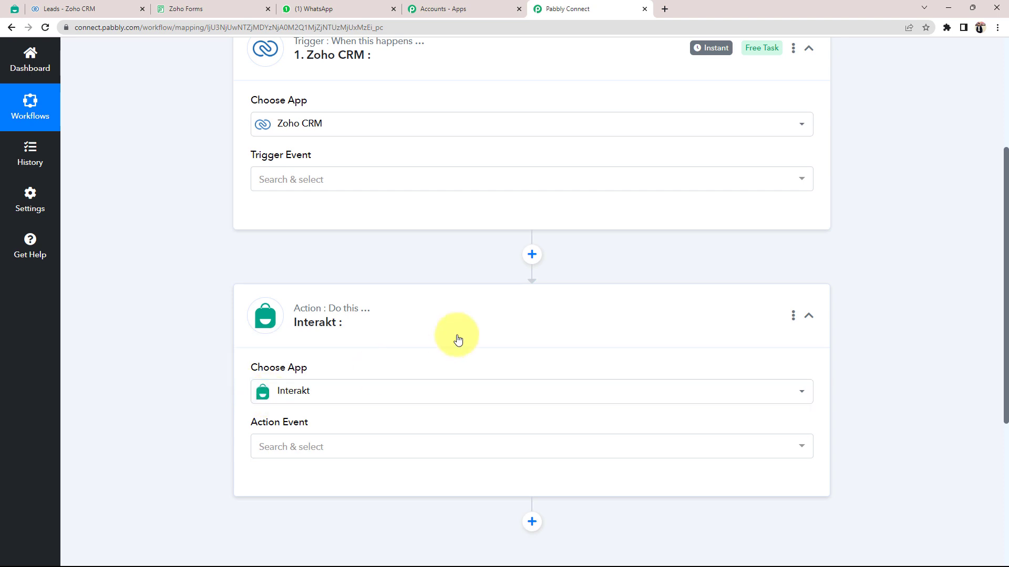
Collapse the Interakt step and reopen the Zoho CRM trigger step for configuration.
left_click(412, 308)
scroll(370, 165, "up", 3)
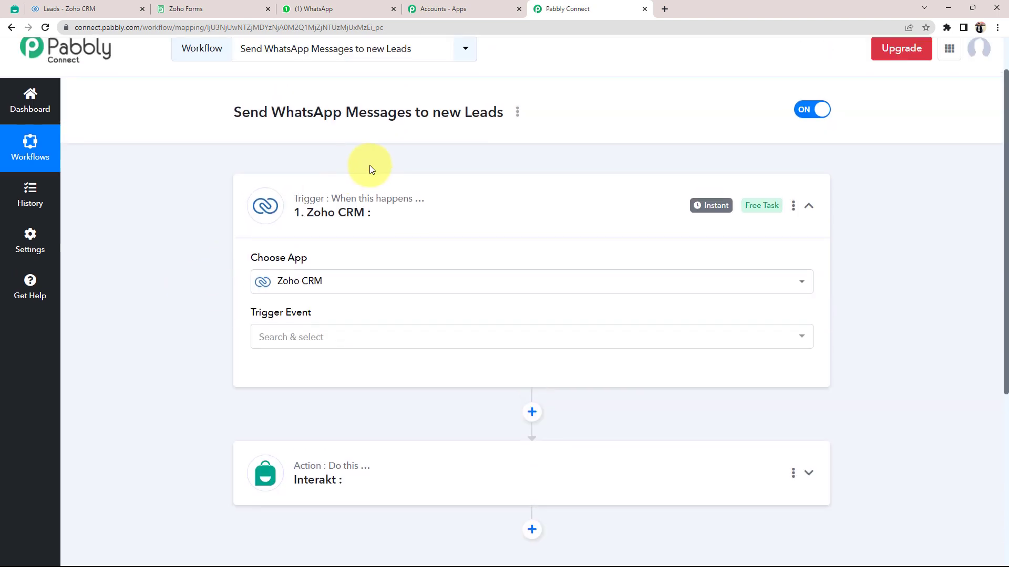
left_click(415, 203)
left_click(338, 208)
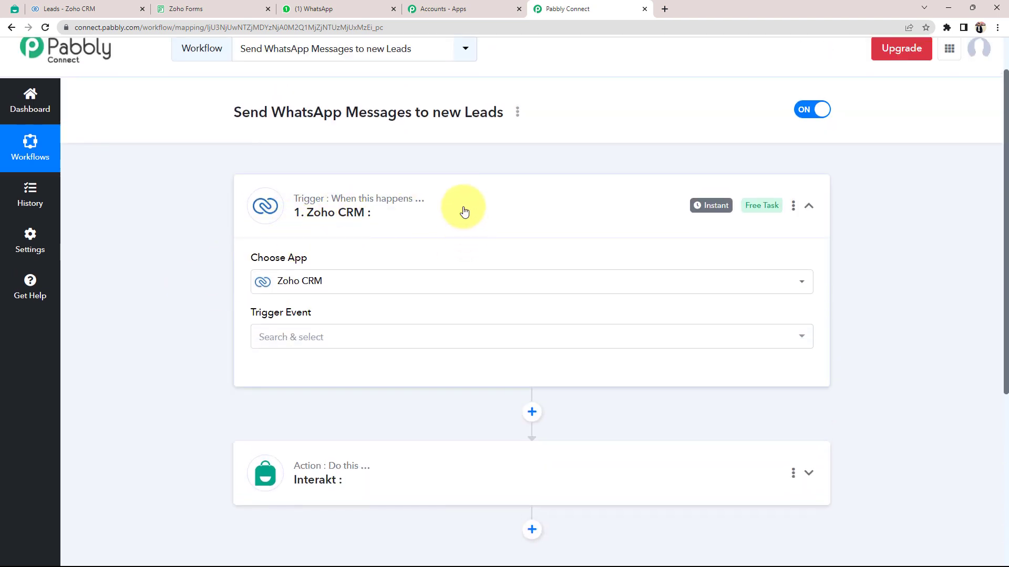
left_click(462, 210)
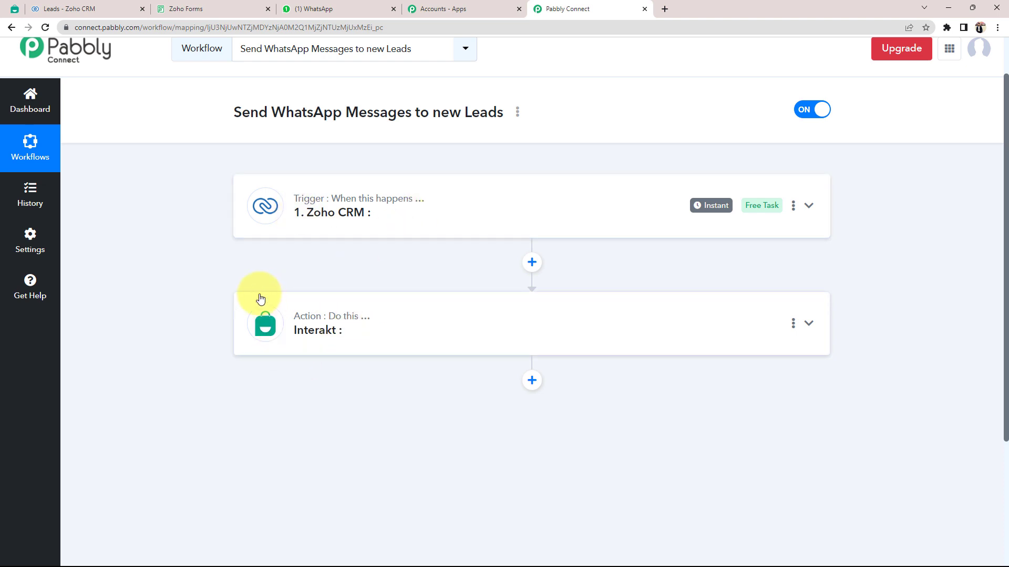
left_click(350, 219)
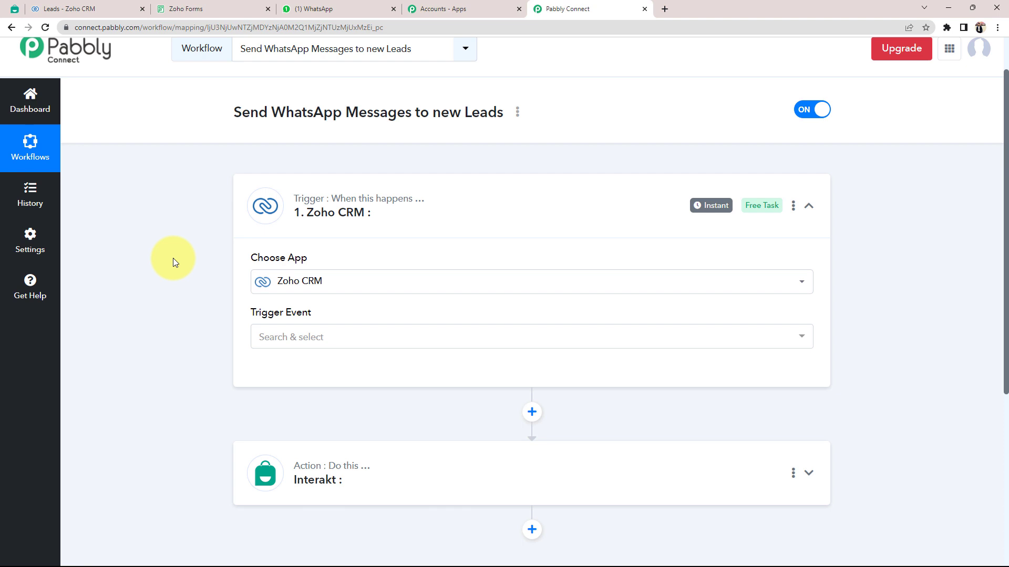
scroll(194, 368, "down", 1)
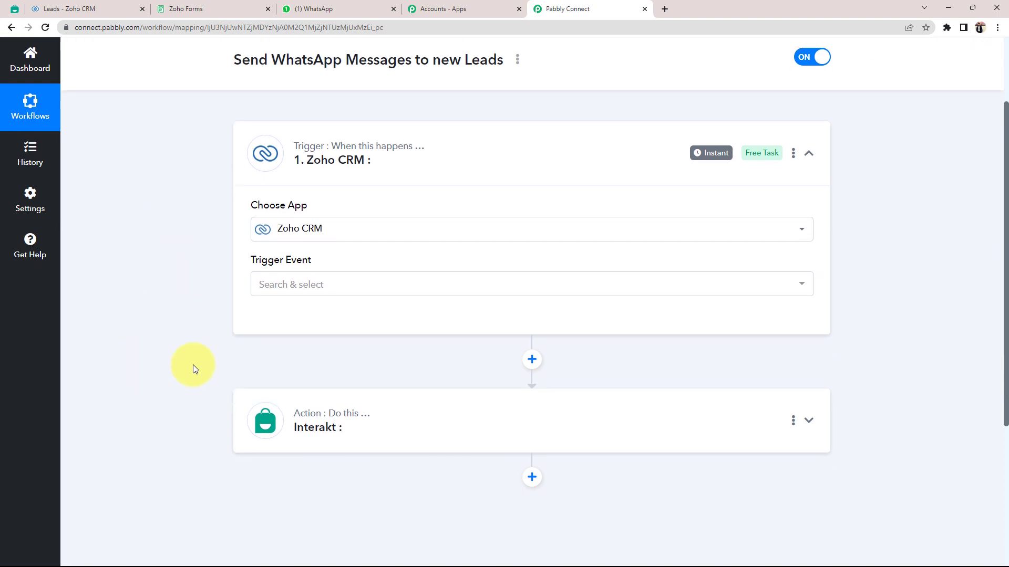
Set the Zoho CRM trigger event to New Module Entry (Instant) and begin a new connection.
left_click(282, 286)
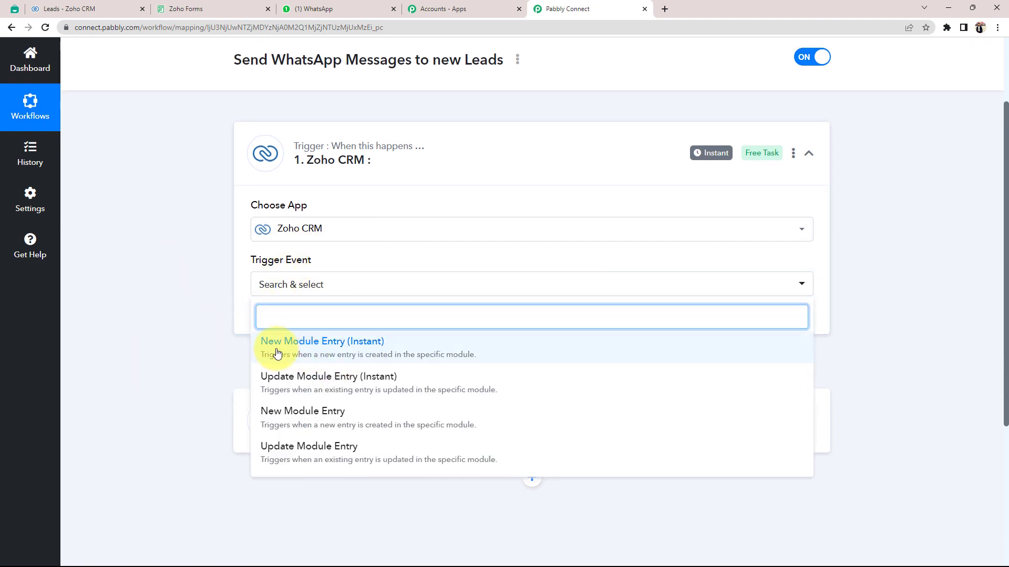
left_click(312, 353)
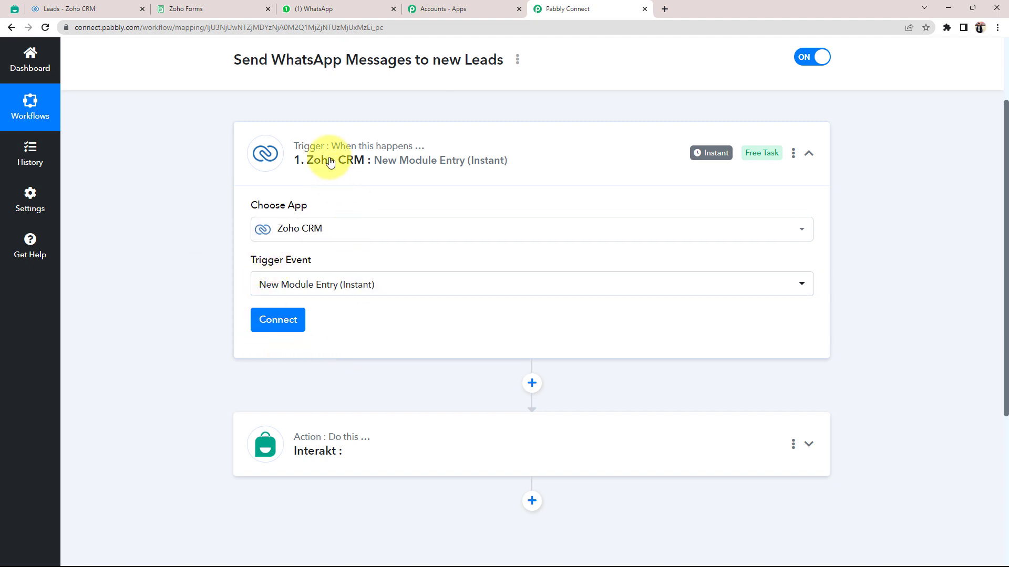
left_click(278, 319)
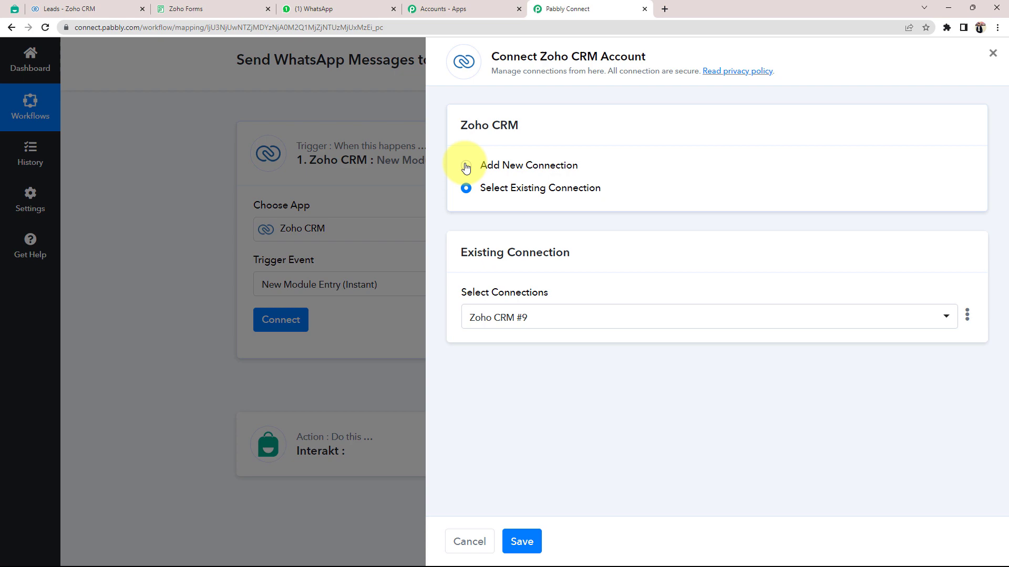
left_click(465, 165)
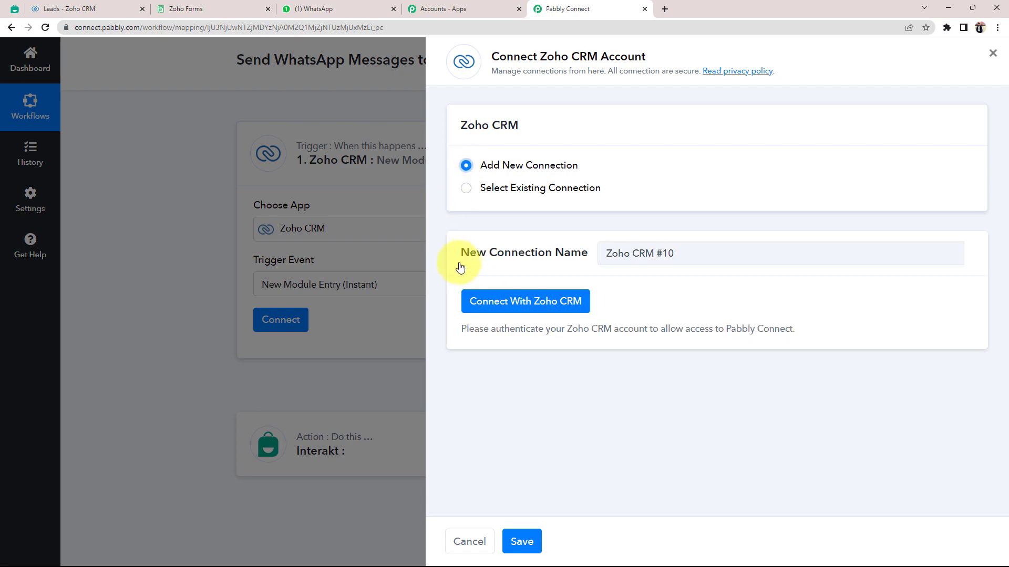
Start authorizing Zoho CRM and check the CRM web address for its domain.
left_click(498, 302)
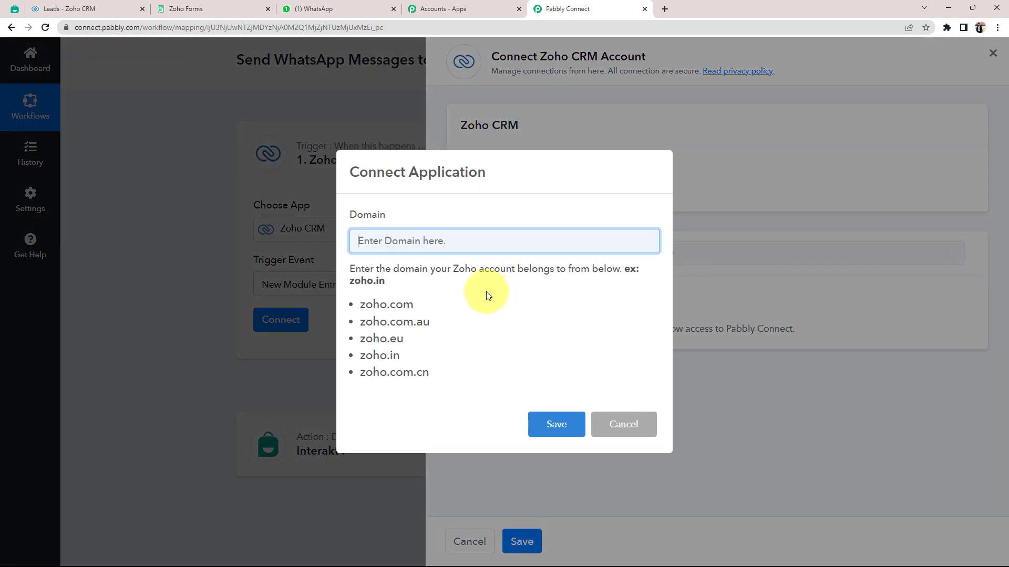
left_click_drag(351, 215, 363, 215)
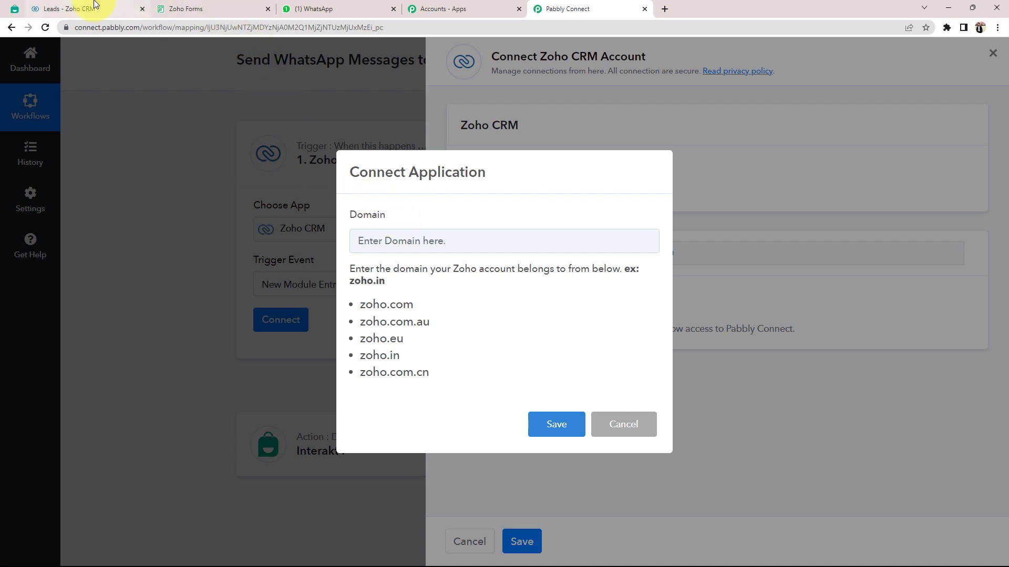
left_click(79, 9)
left_click(103, 28)
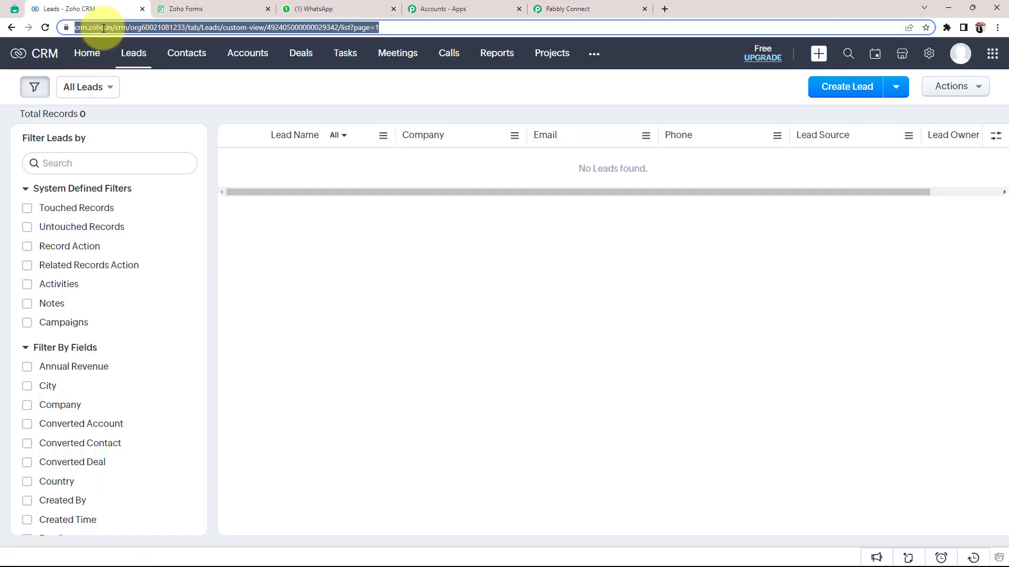
left_click(100, 27)
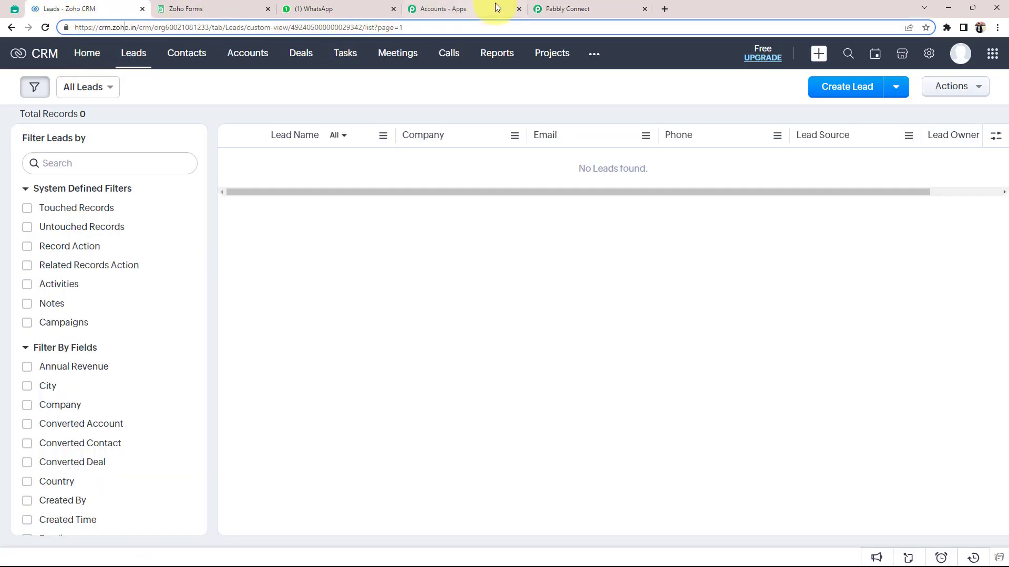
left_click(565, 9)
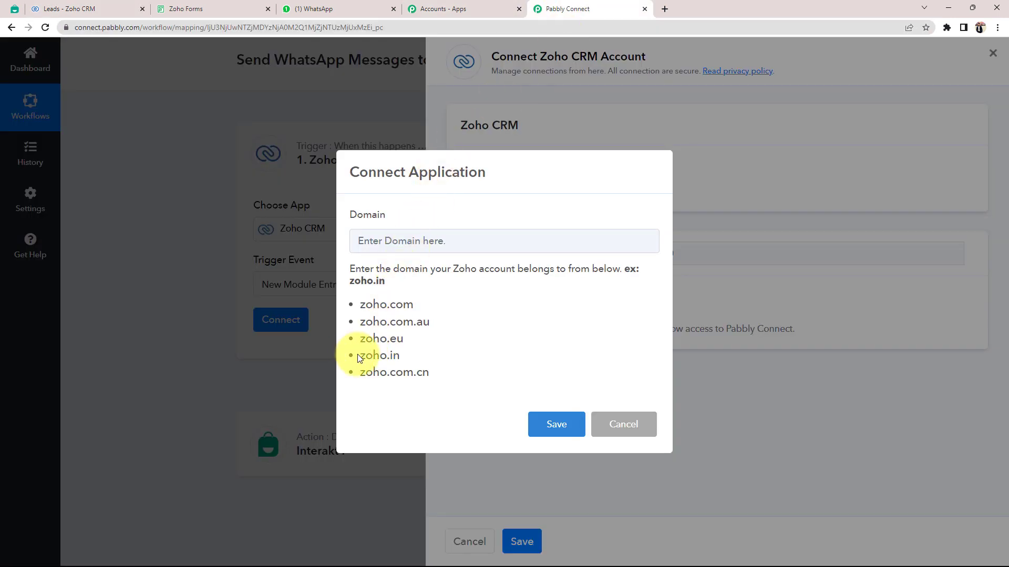
Set zoho.in as the account domain and accept the Zoho authorization.
left_click_drag(359, 356, 405, 358)
key("ctrl+c")
left_click(368, 237)
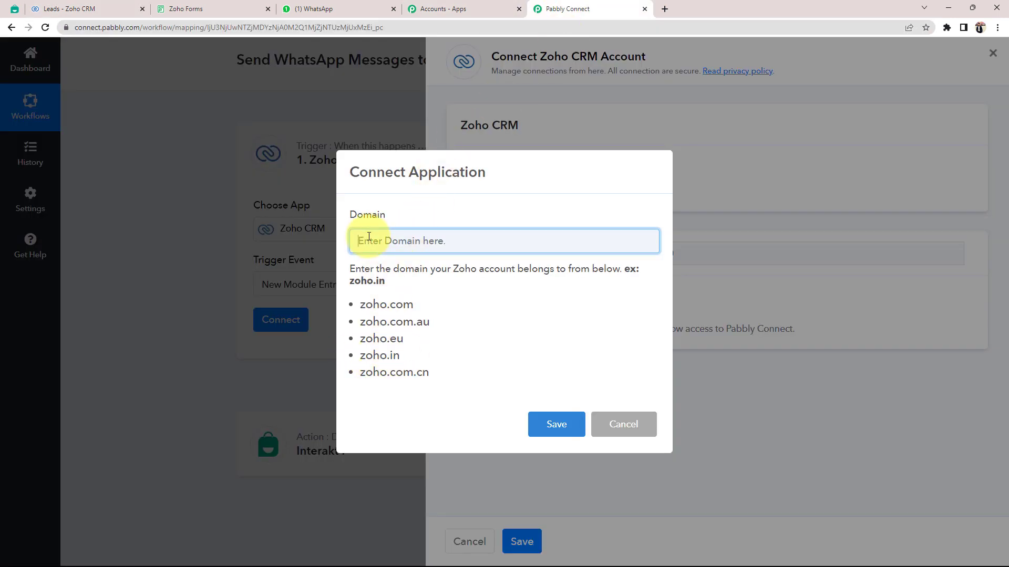
key("ctrl+v")
left_click(573, 422)
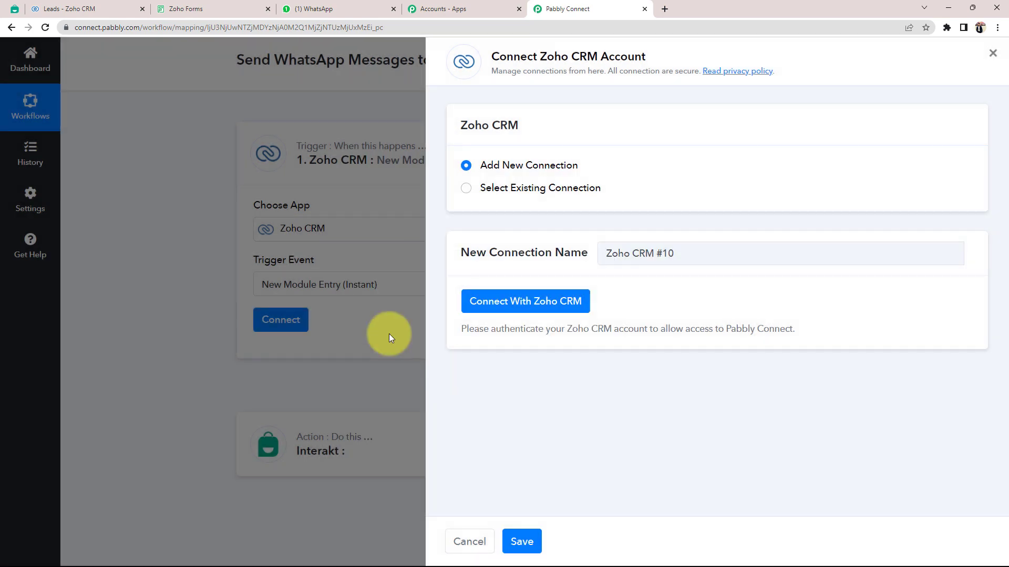
scroll(180, 135, "down", 2)
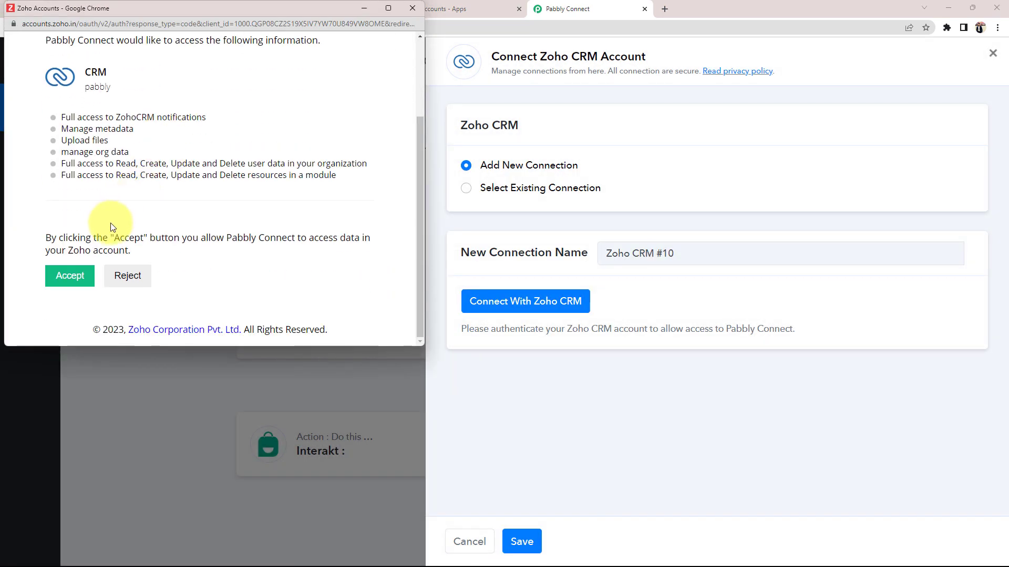
left_click(71, 283)
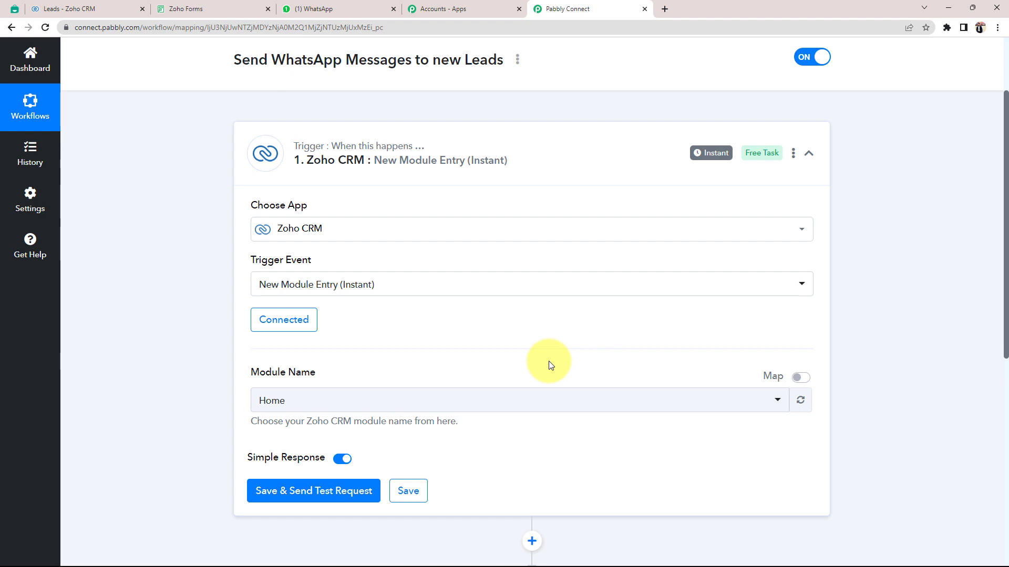
Look over the Zoho CRM Leads list before returning to the workflow.
scroll(550, 365, "down", 2)
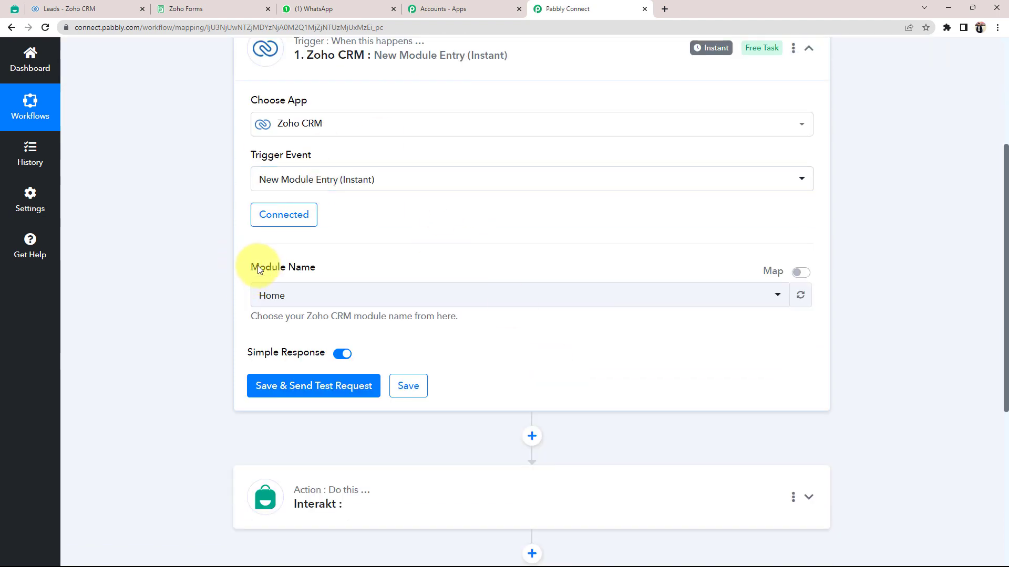
left_click_drag(265, 269, 299, 265)
left_click(169, 266)
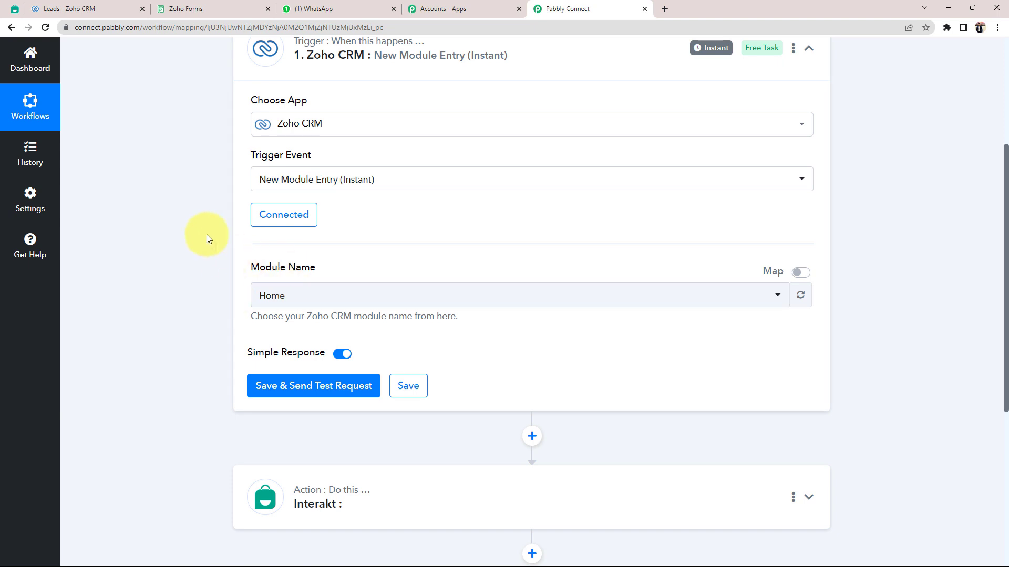
left_click(62, 4)
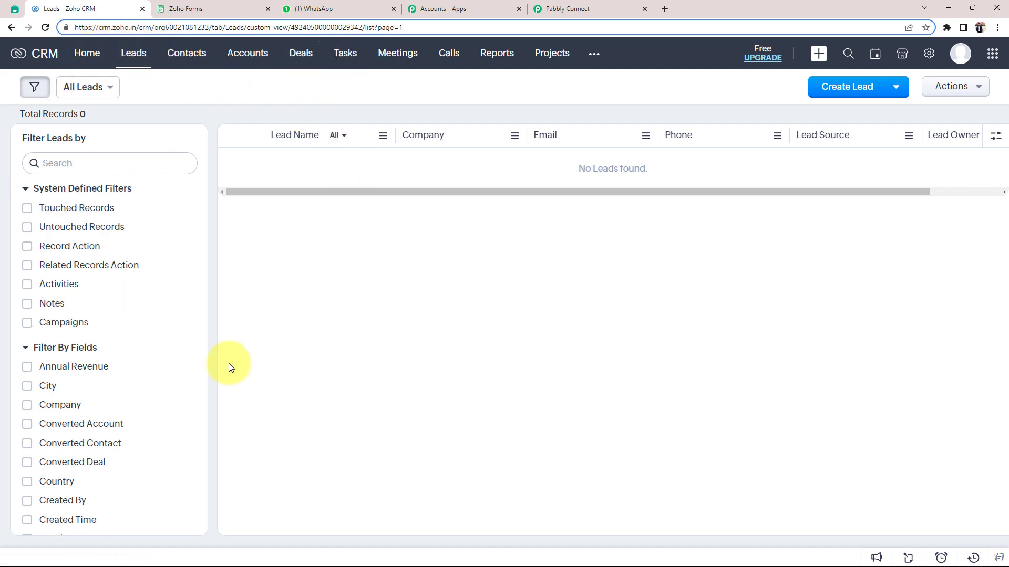
left_click(335, 395)
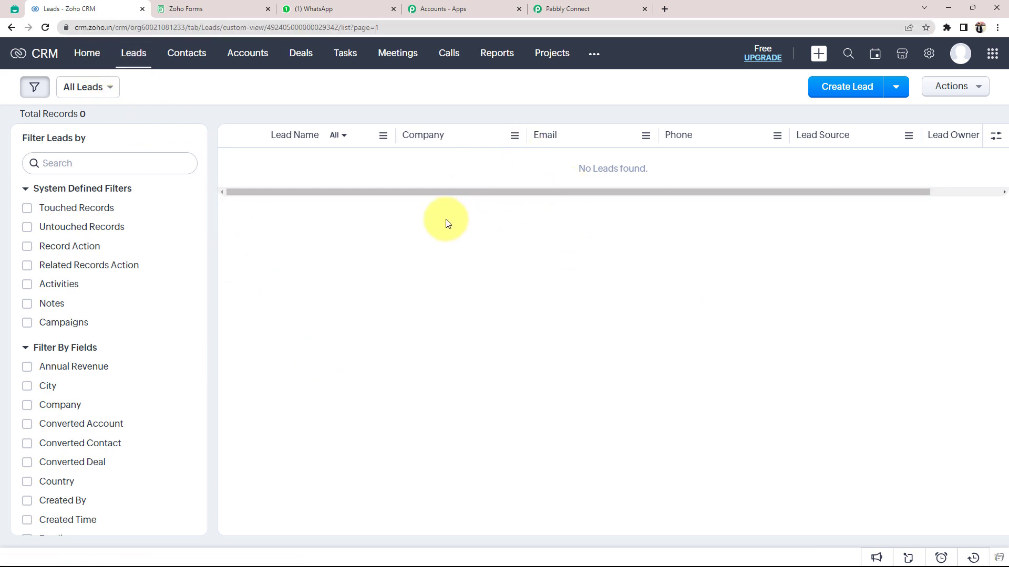
left_click(573, 6)
Choose Leads as the Module Name and save, sending a test request.
left_click(265, 295)
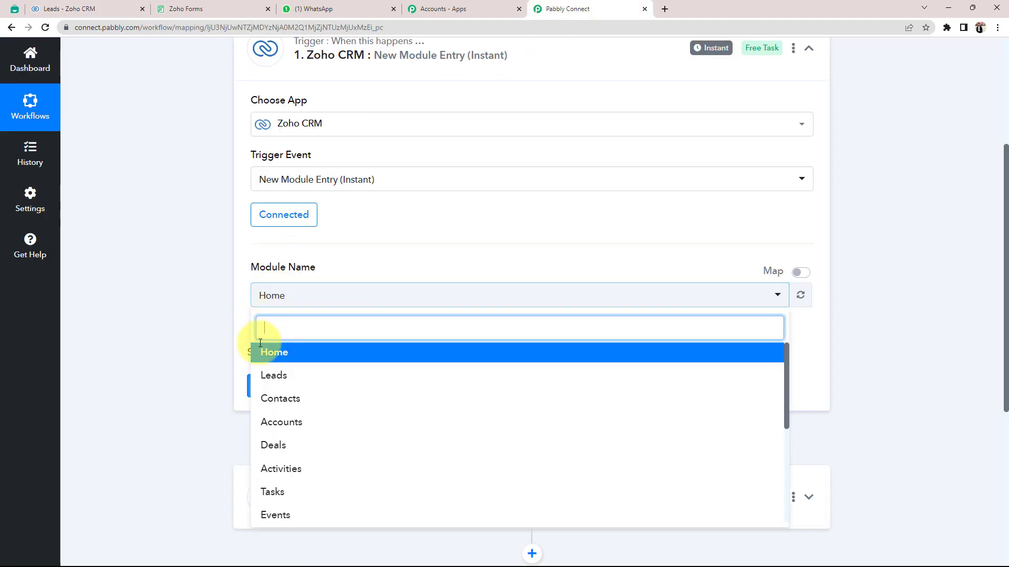
left_click(266, 377)
left_click(286, 392)
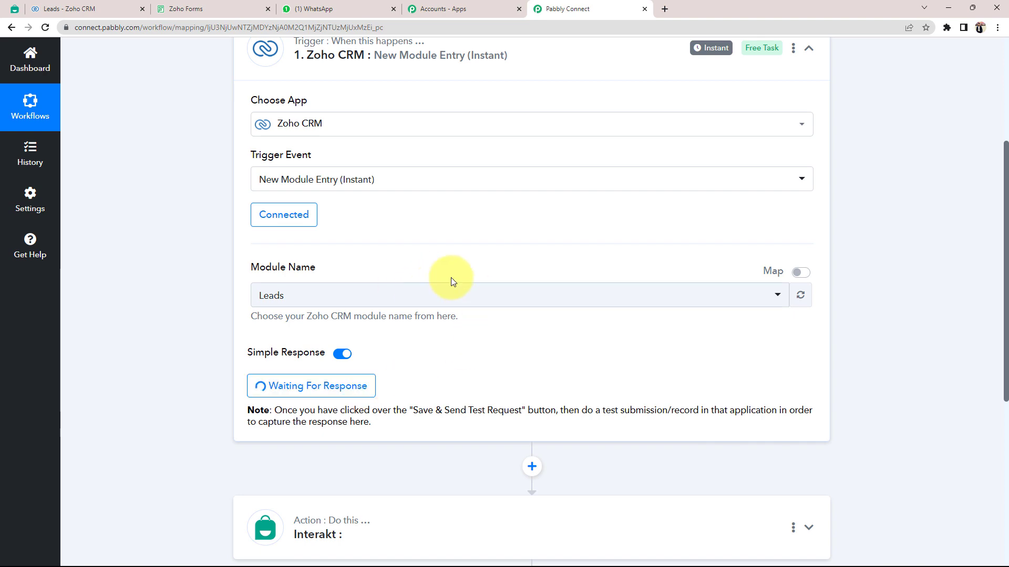
Read the test-submission note, then bring up the Zoho Forms Lead Form.
scroll(451, 277, "up", 3)
scroll(225, 315, "down", 2)
scroll(247, 407, "down", 1)
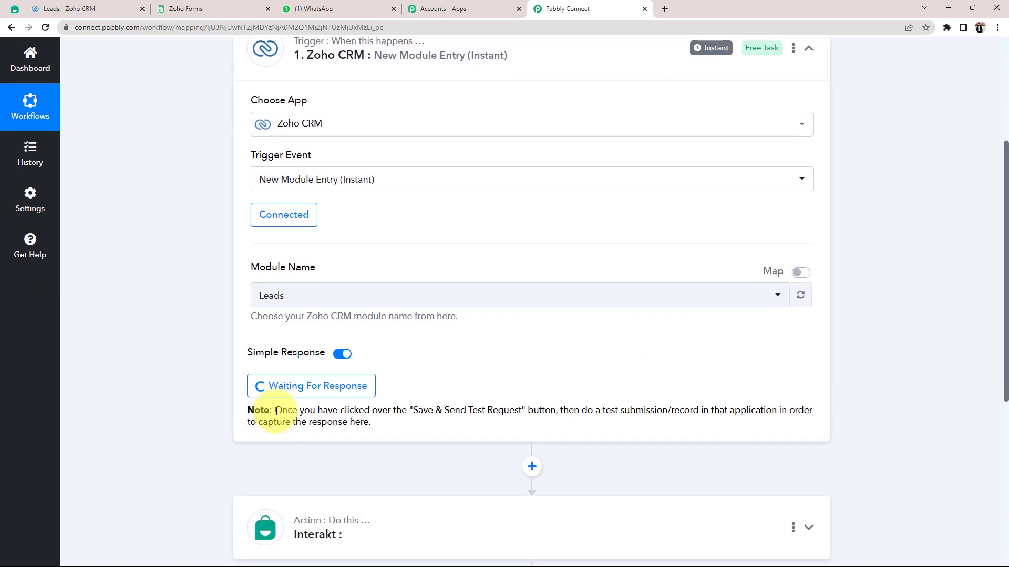
left_click_drag(276, 412, 440, 425)
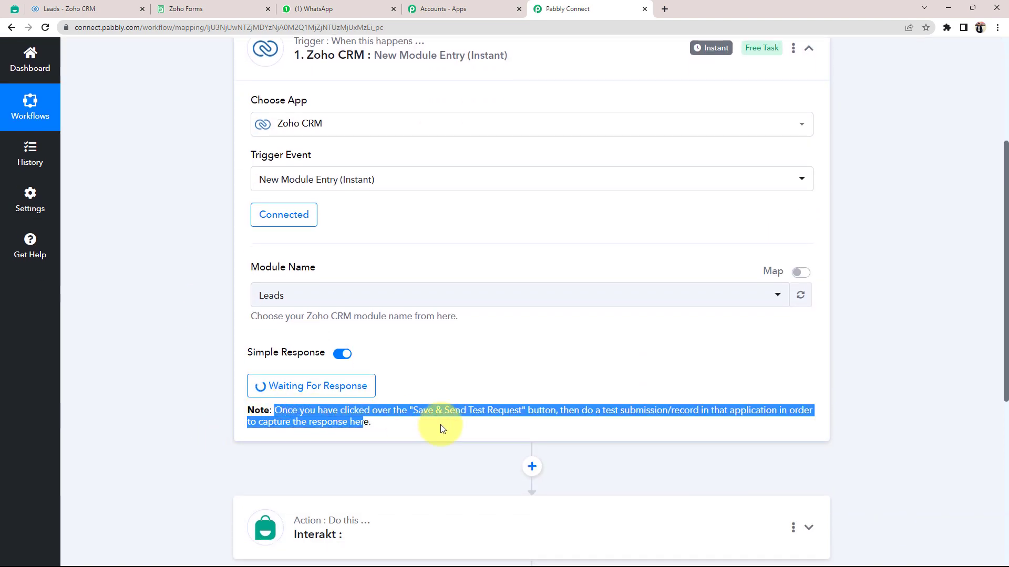
left_click(383, 398)
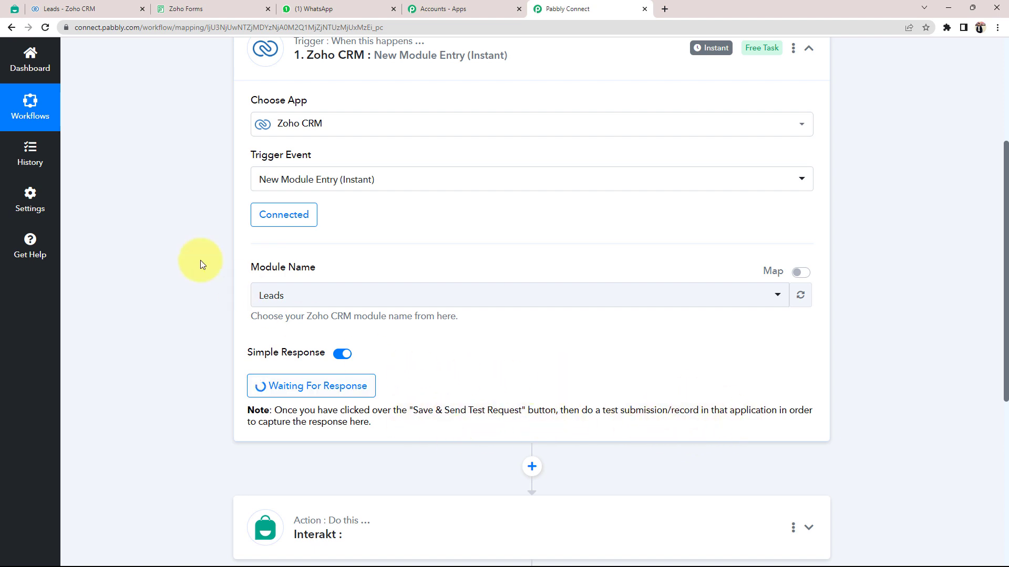
left_click(59, 6)
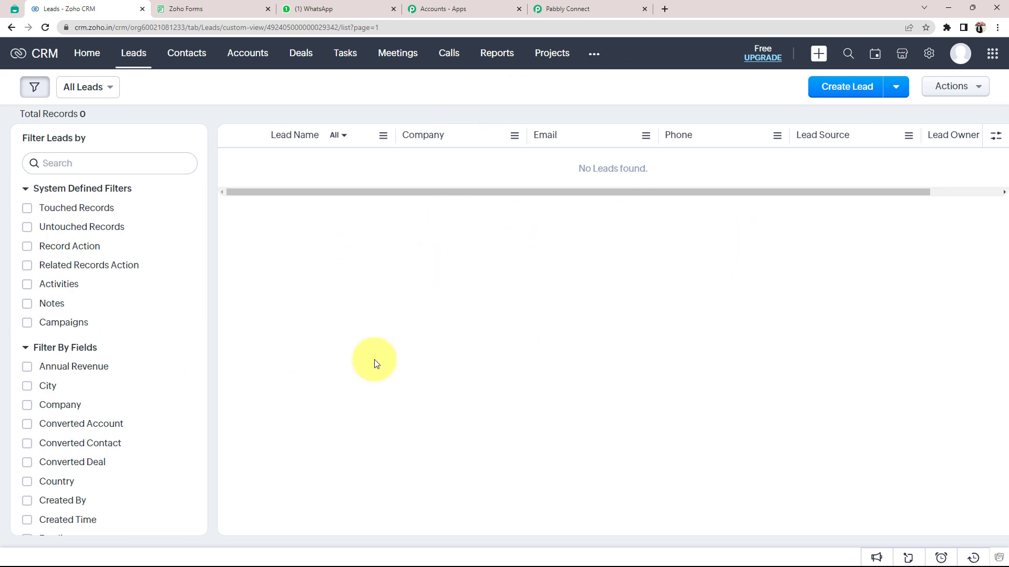
left_click(237, 8)
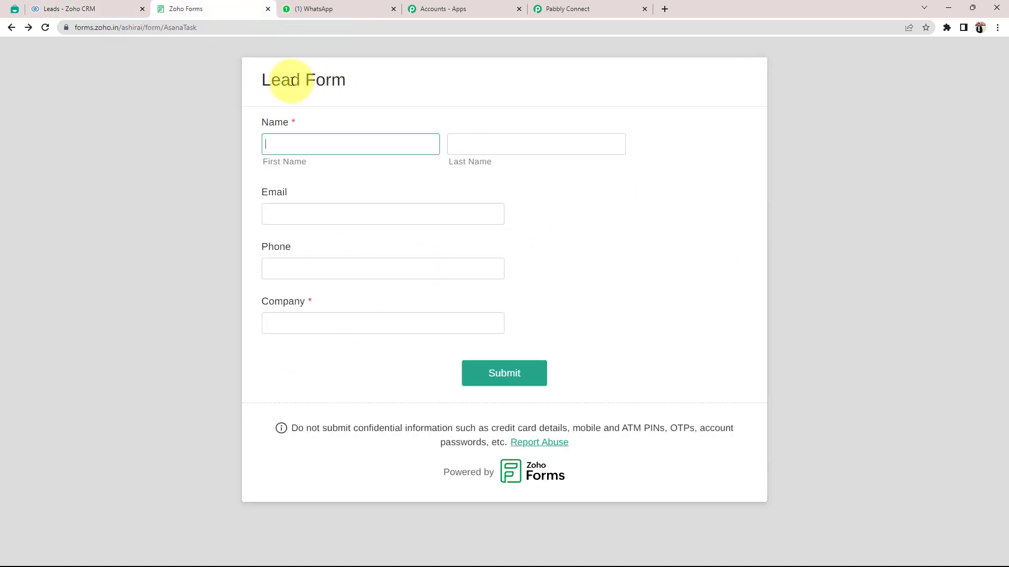
Enter the test lead's first and last name in the Lead Form.
left_click(292, 81)
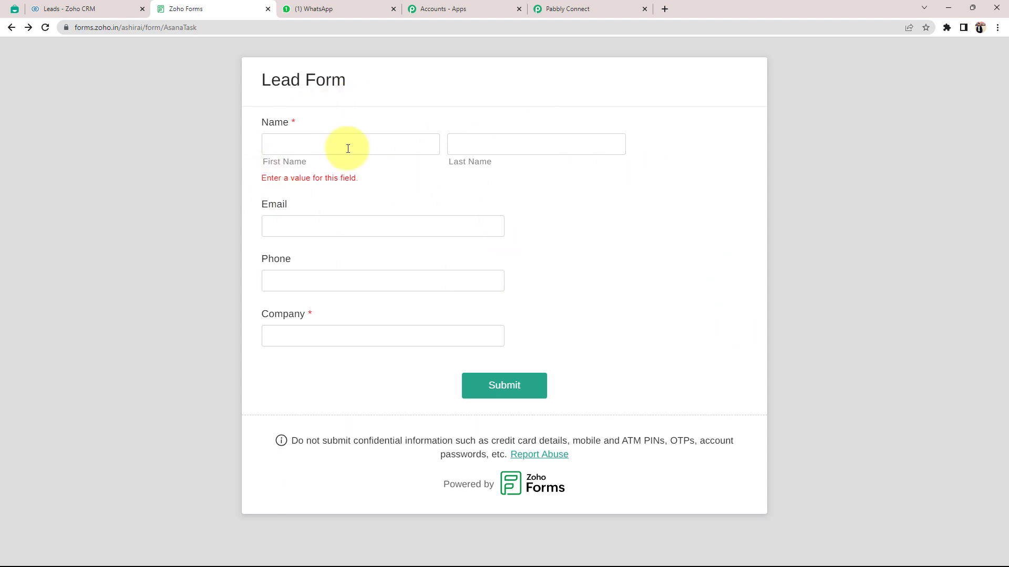
left_click(73, 9)
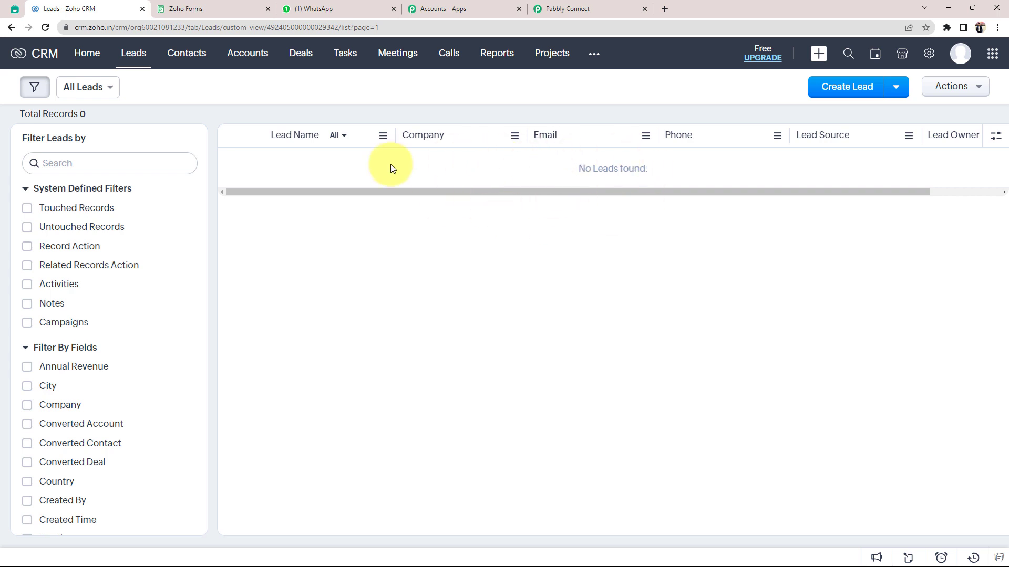
left_click(216, 8)
left_click(285, 151)
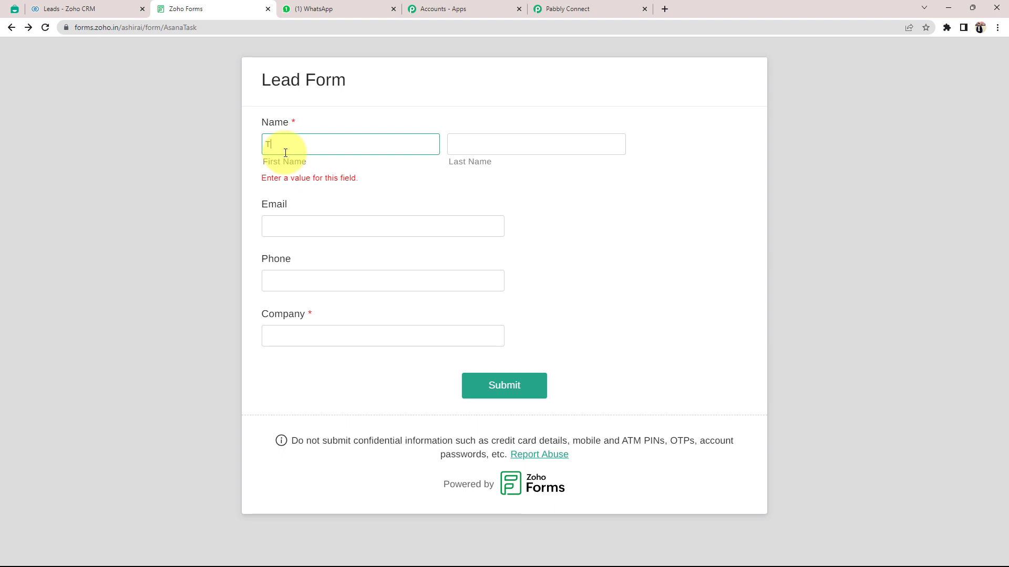
key("Tab")
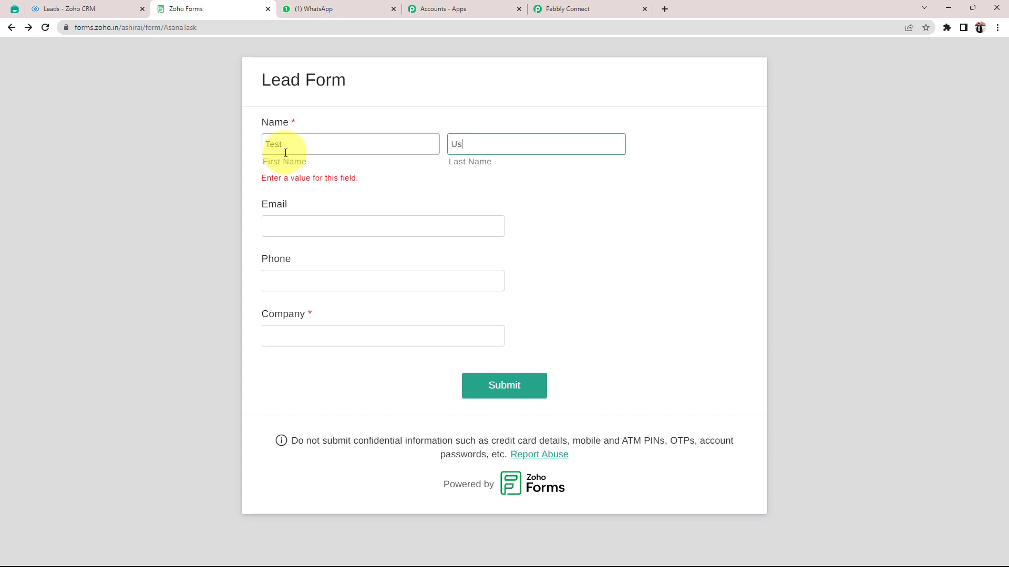
type("User")
Fill in the email and phone, set company to Pabbly, and submit the form.
left_click(377, 223)
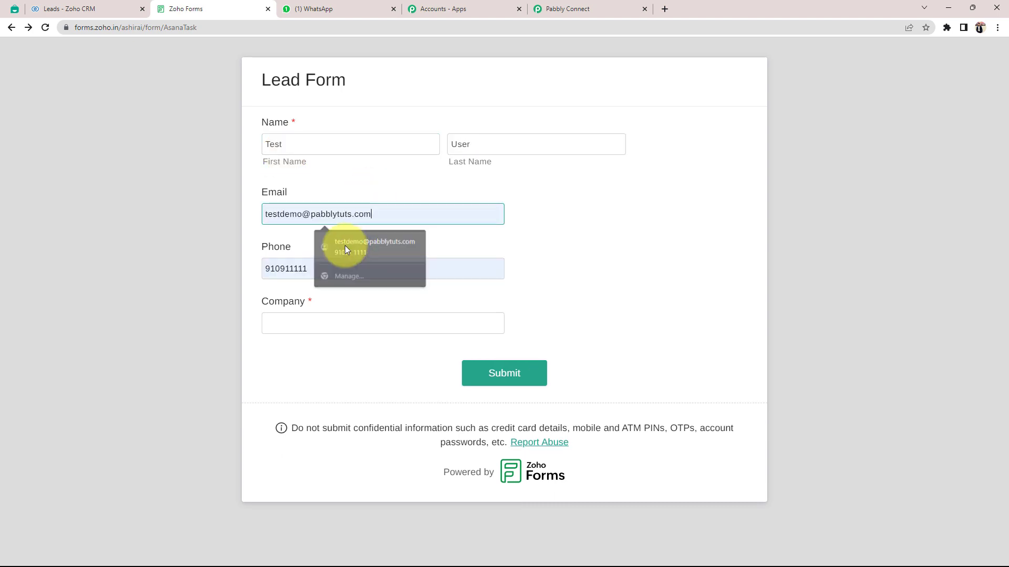
left_click(344, 245)
left_click(362, 267)
type("109111111")
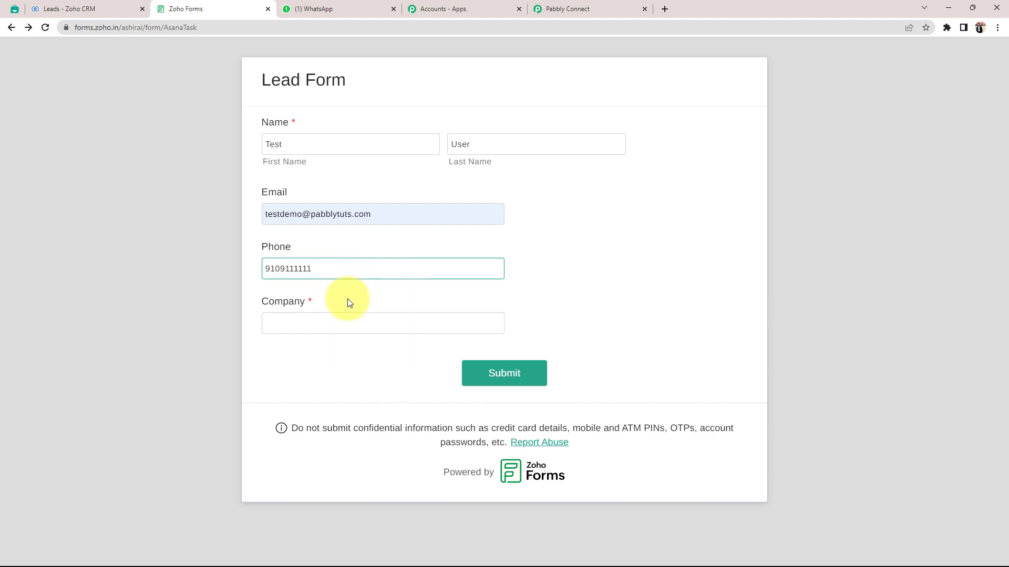
left_click(314, 329)
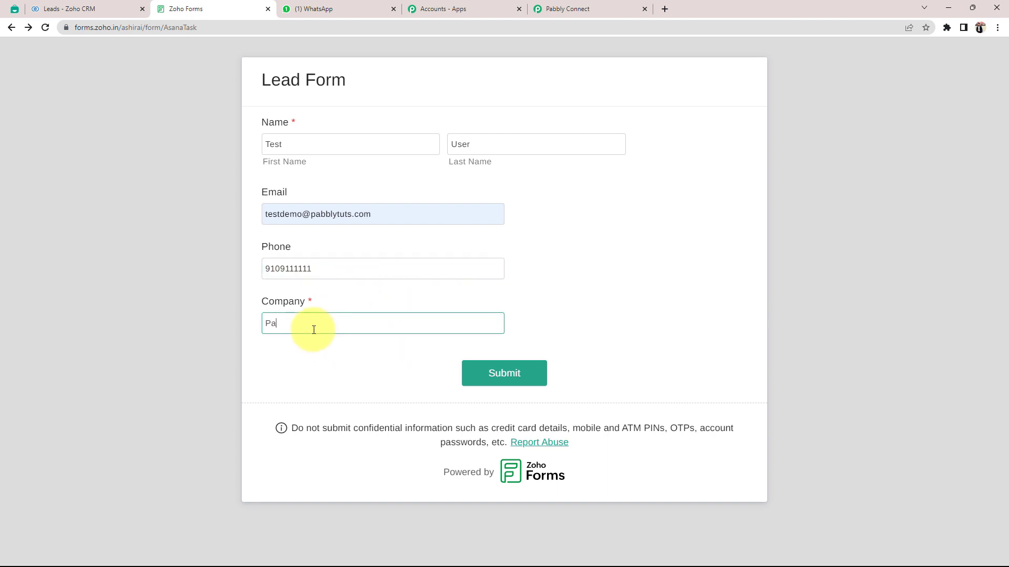
type("Pabbly")
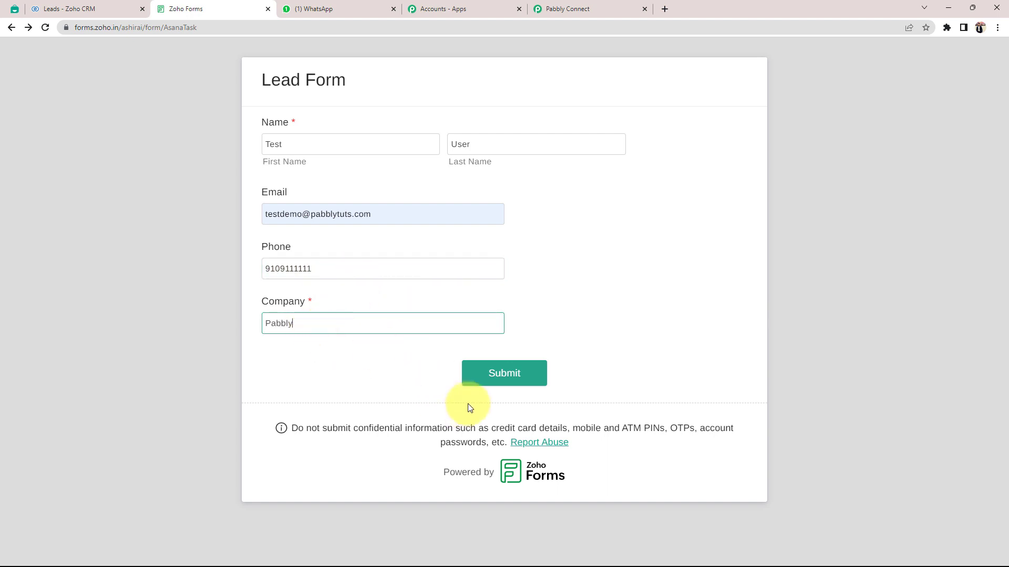
left_click(505, 373)
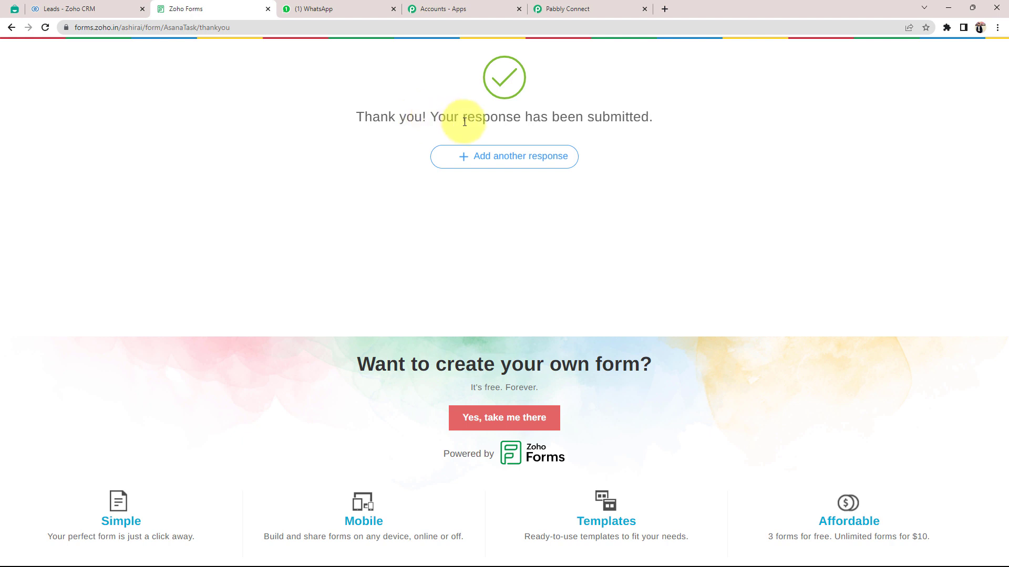
Verify the new test lead in Zoho CRM's Leads list, then go back to Pabbly Connect.
left_click(59, 11)
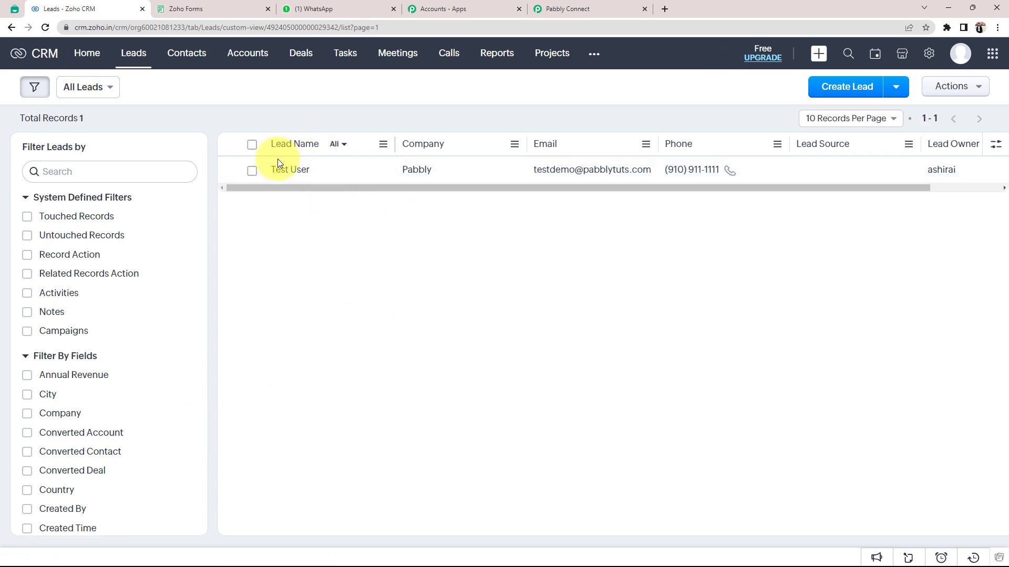
left_click(210, 8)
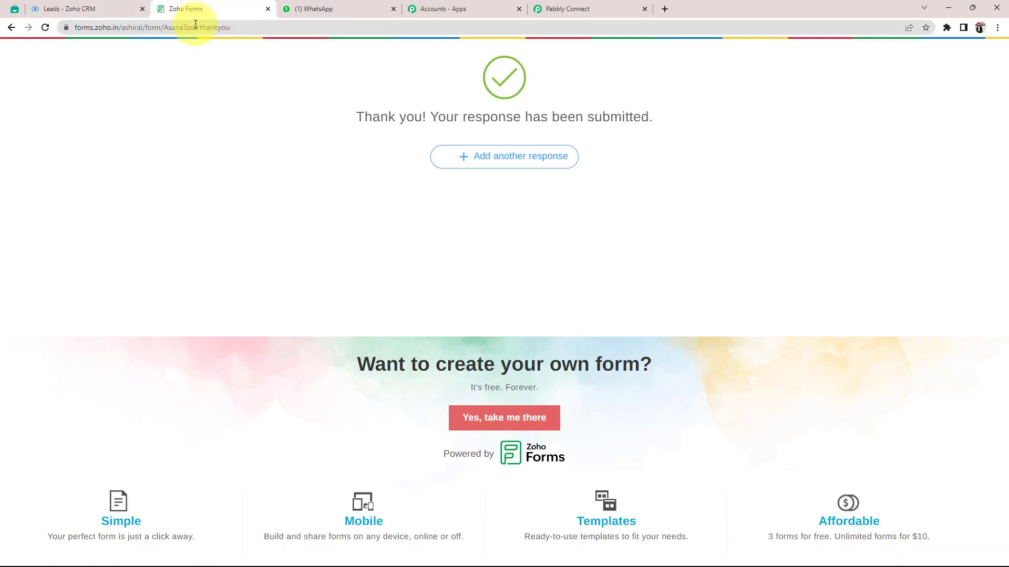
left_click(107, 5)
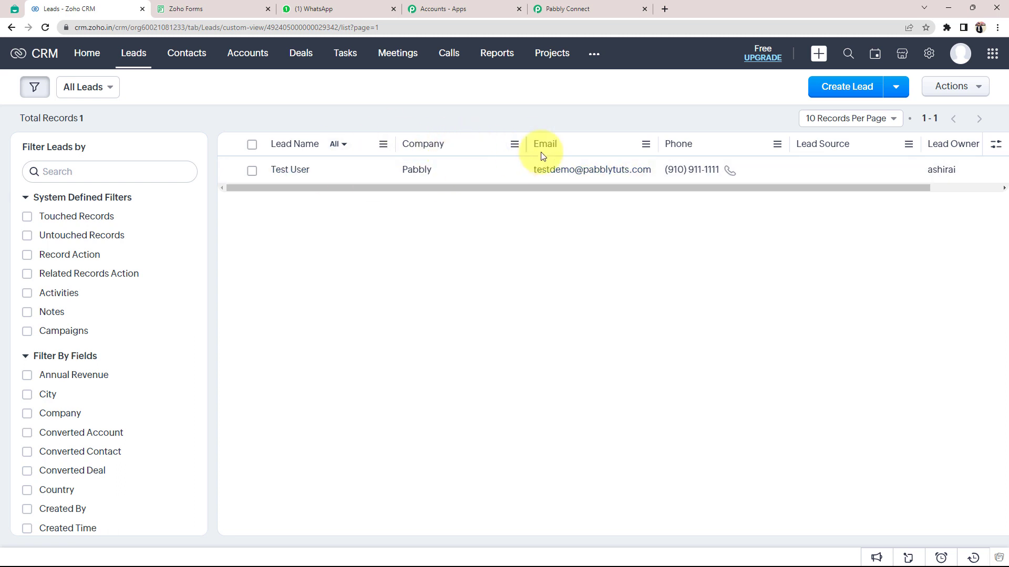
left_click(583, 9)
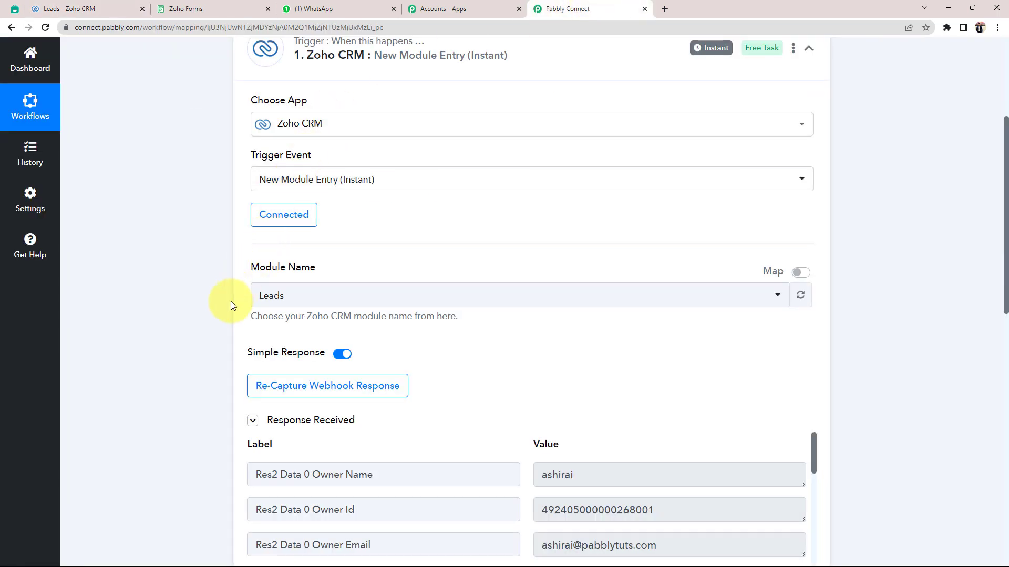
Compare the captured response with Zoho CRM, checking the company Pabbly and the email.
scroll(173, 381, "down", 4)
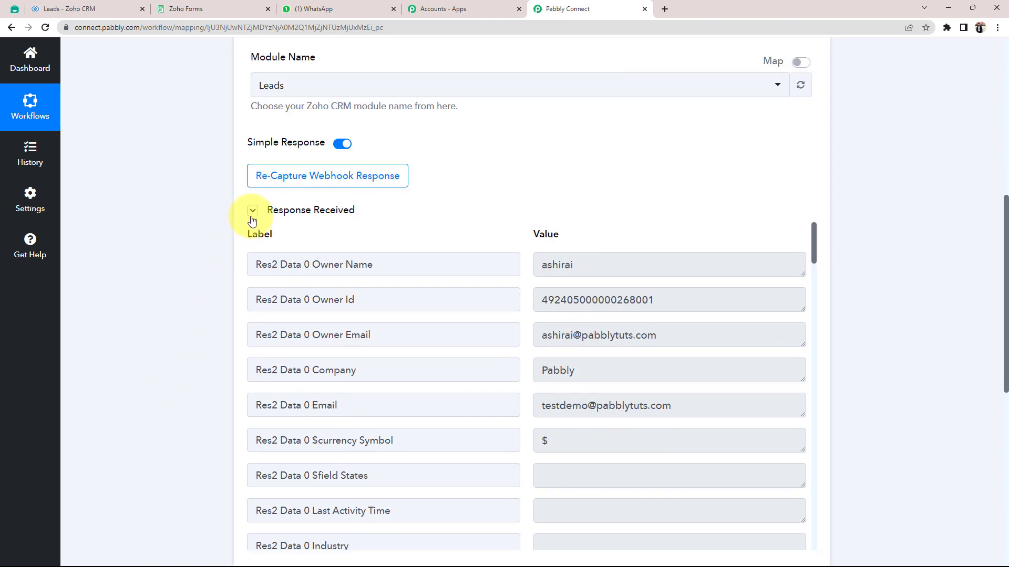
left_click(77, 11)
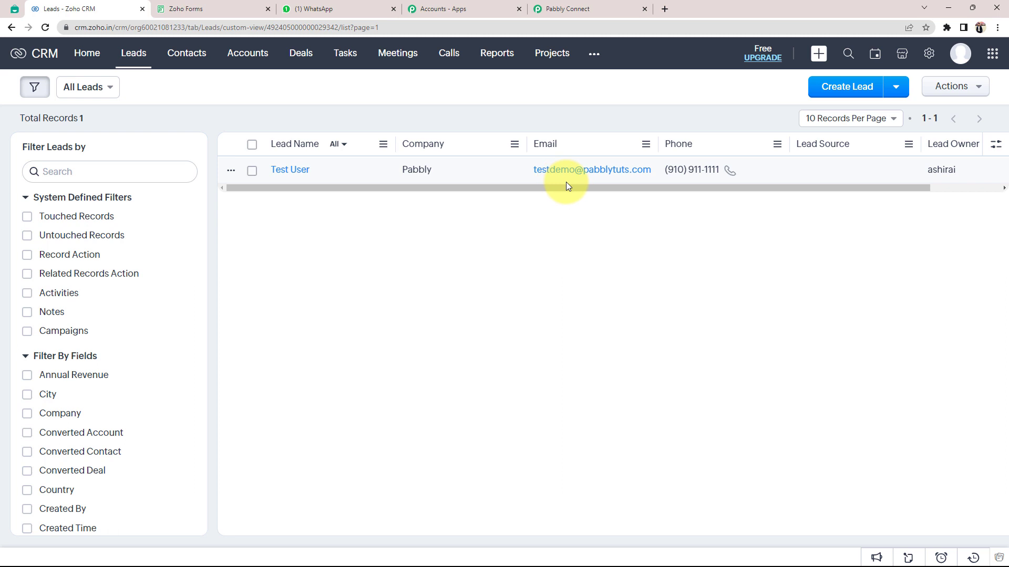
left_click(585, 10)
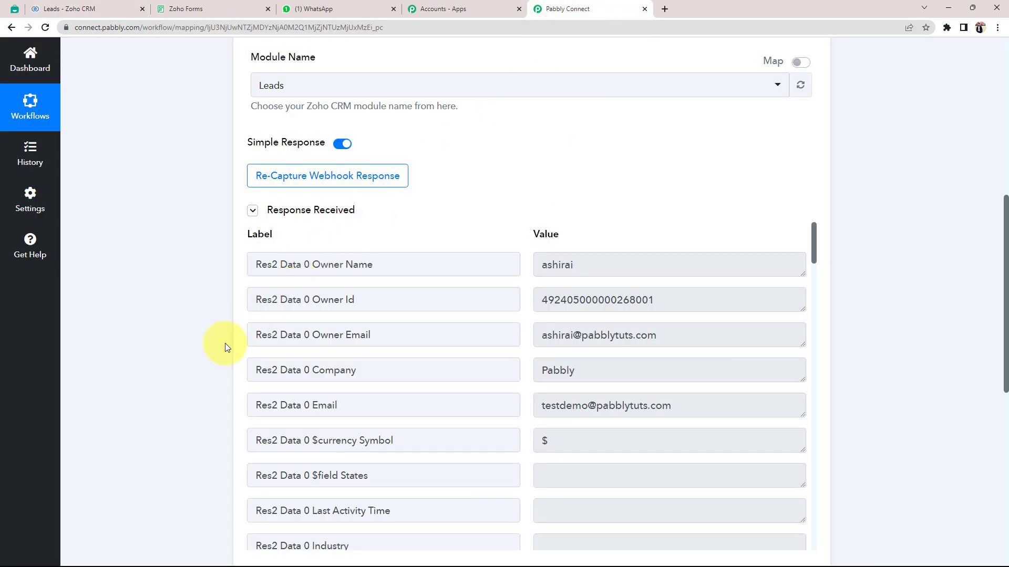
left_click_drag(616, 366, 502, 373)
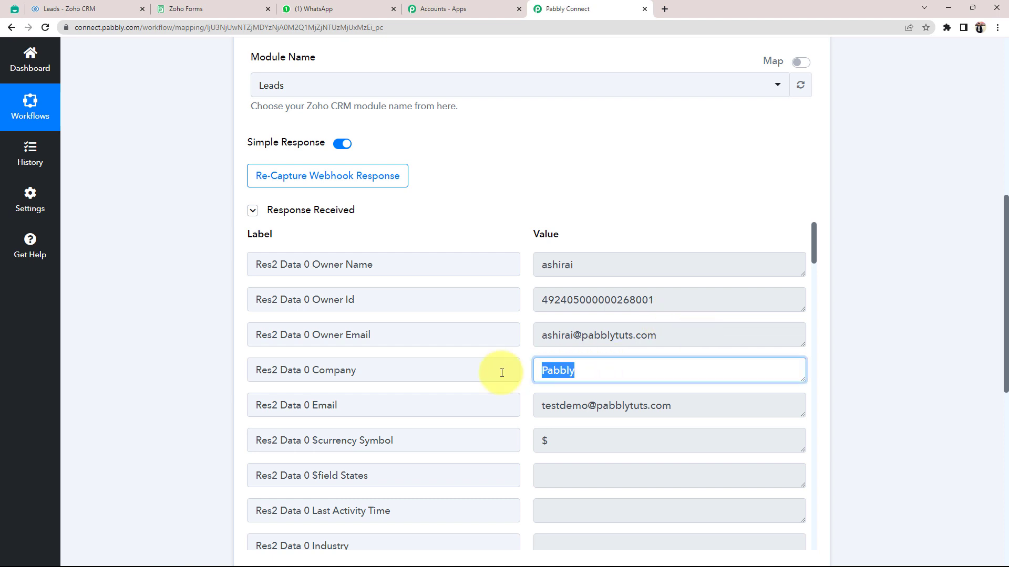
left_click(683, 402)
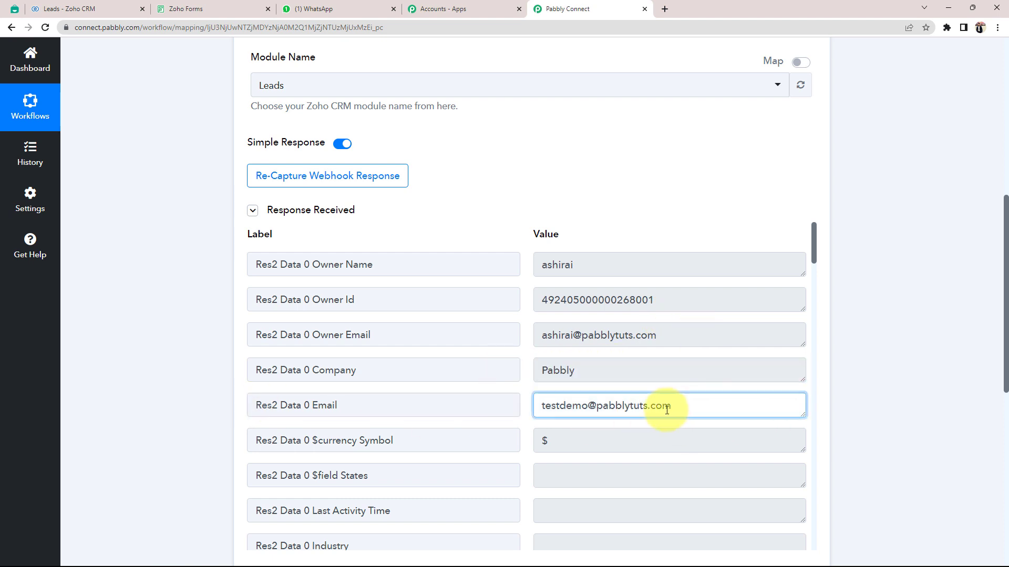
left_click_drag(670, 407, 509, 411)
Scroll through the remaining captured fields, checking the phone number, then return to the top.
scroll(562, 423, "down", 11)
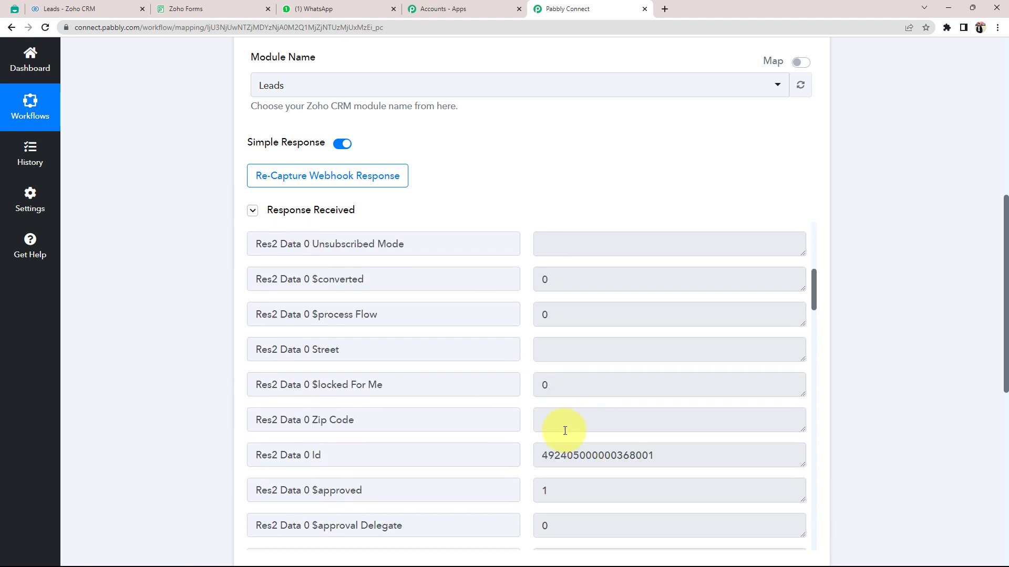
scroll(564, 431, "down", 20)
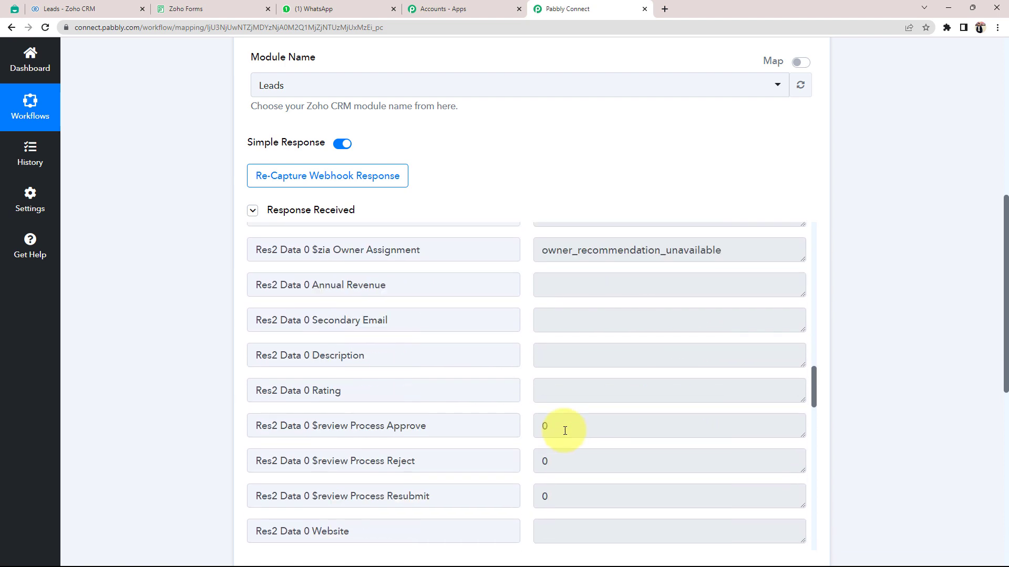
scroll(565, 431, "down", 3)
left_click_drag(605, 519, 534, 524)
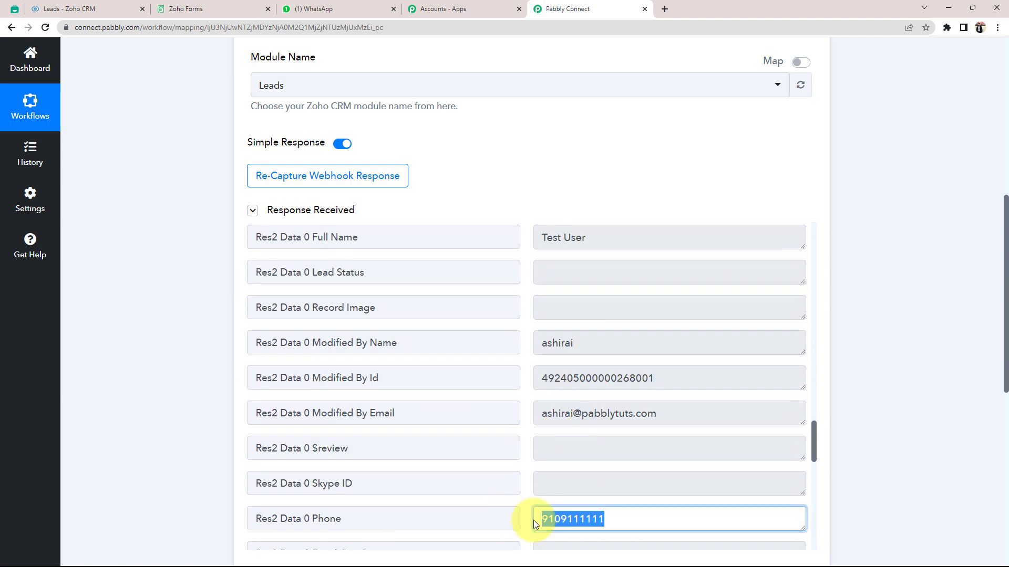
scroll(282, 461, "down", 2)
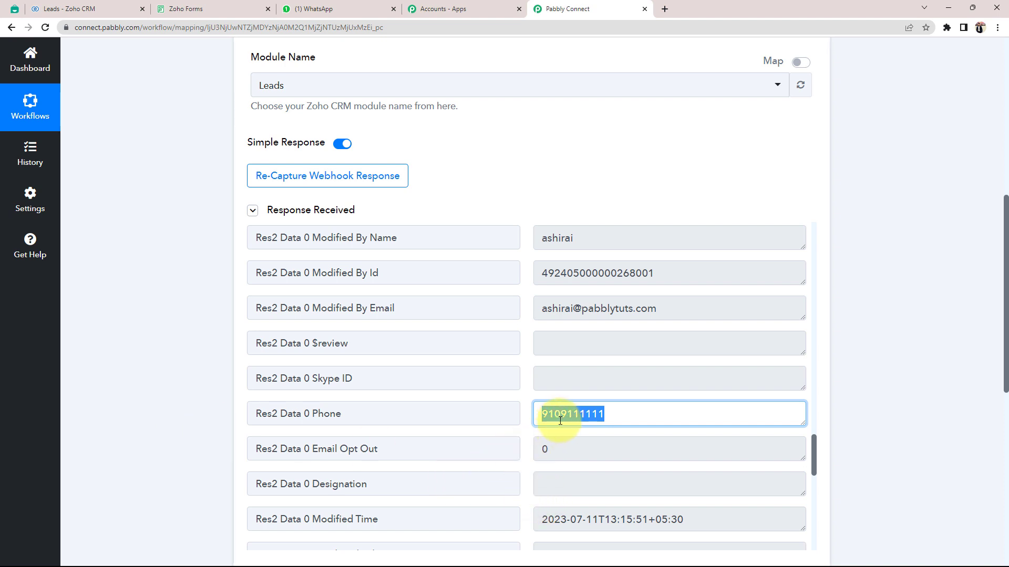
scroll(579, 413, "down", 10)
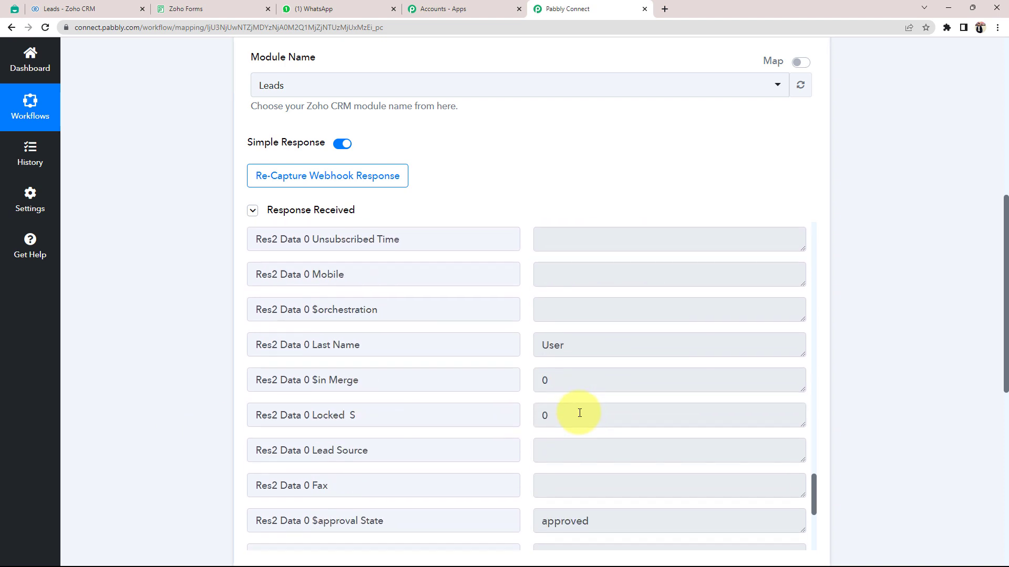
scroll(580, 417, "down", 1)
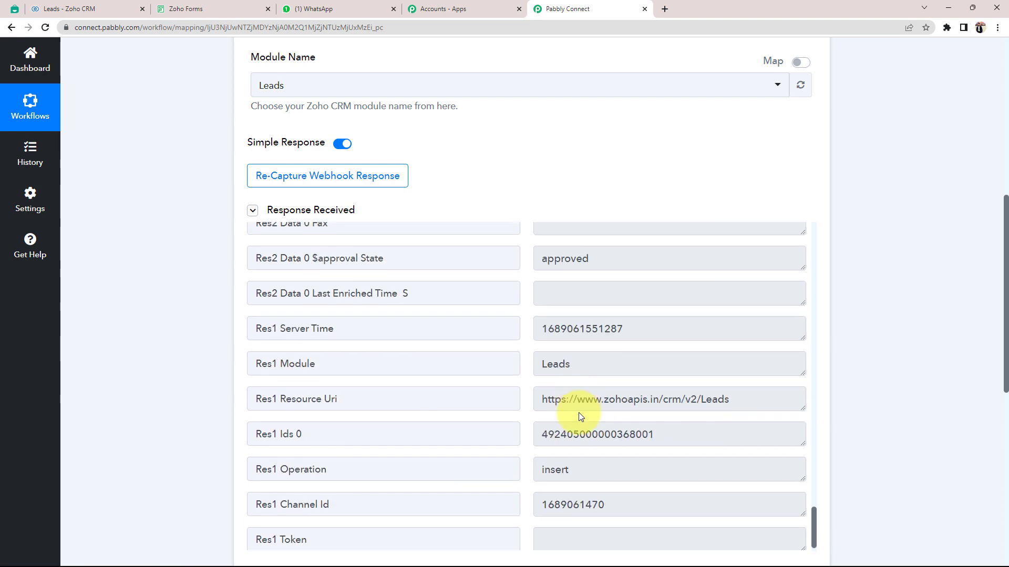
scroll(156, 370, "up", 8)
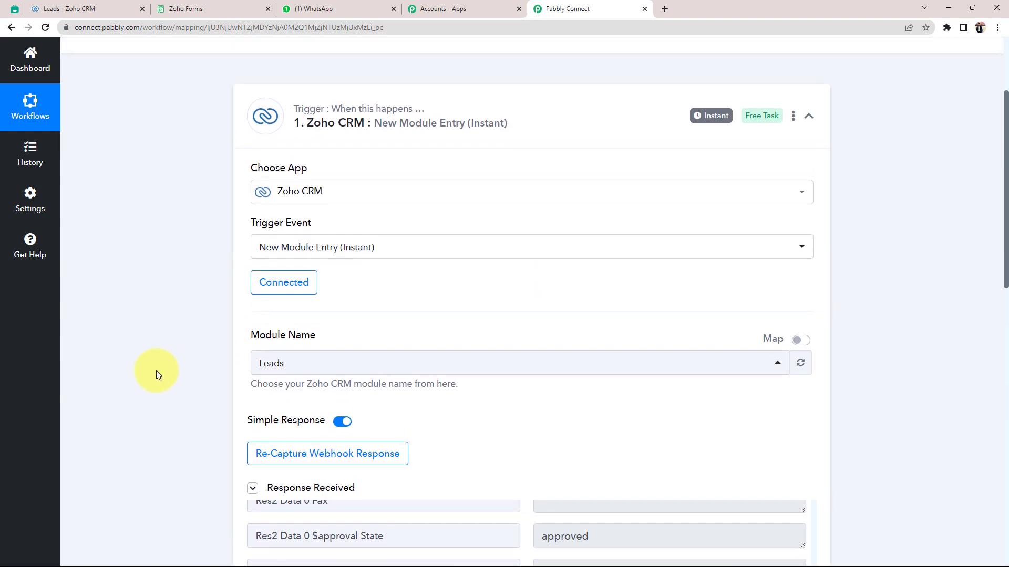
Collapse the Zoho CRM trigger and set the Interakt action event to Send WhatsApp Template Message.
left_click(383, 264)
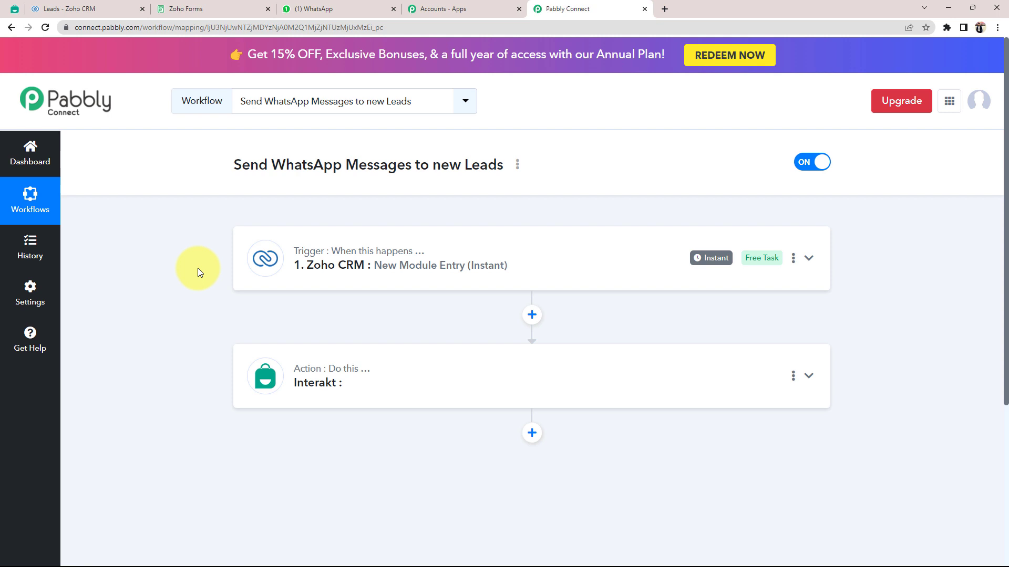
scroll(197, 268, "down", 2)
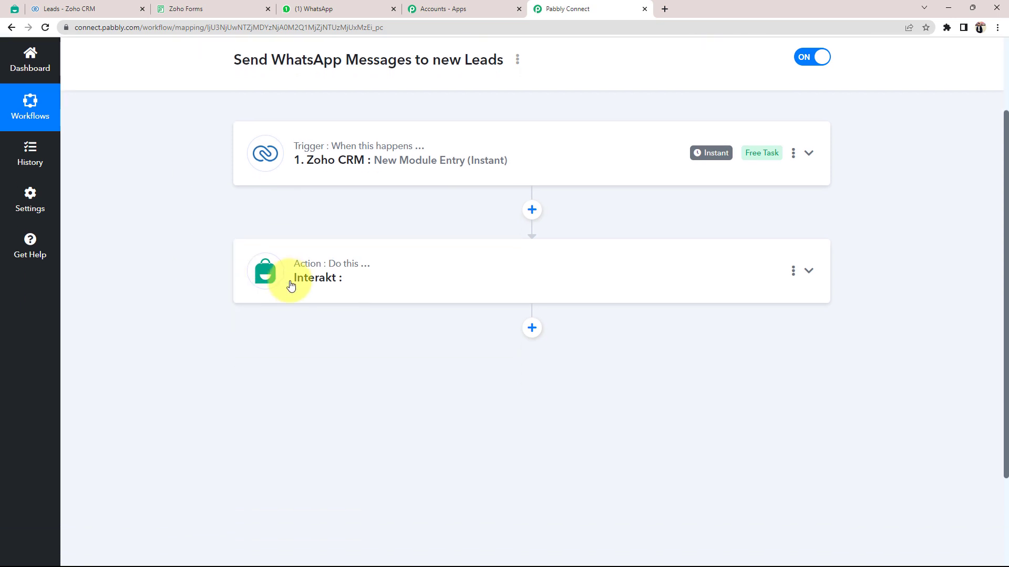
left_click(328, 276)
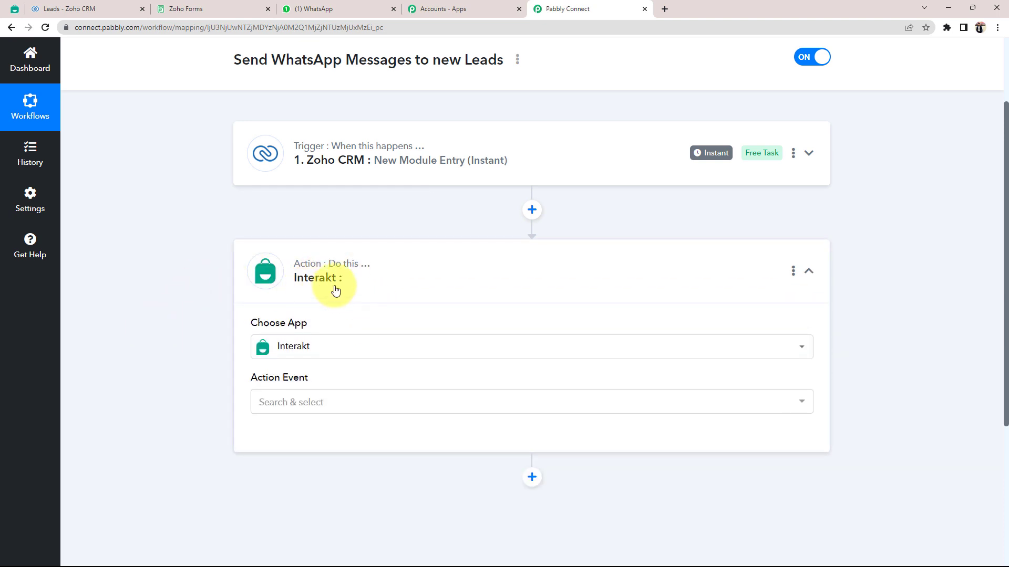
scroll(184, 335, "down", 1)
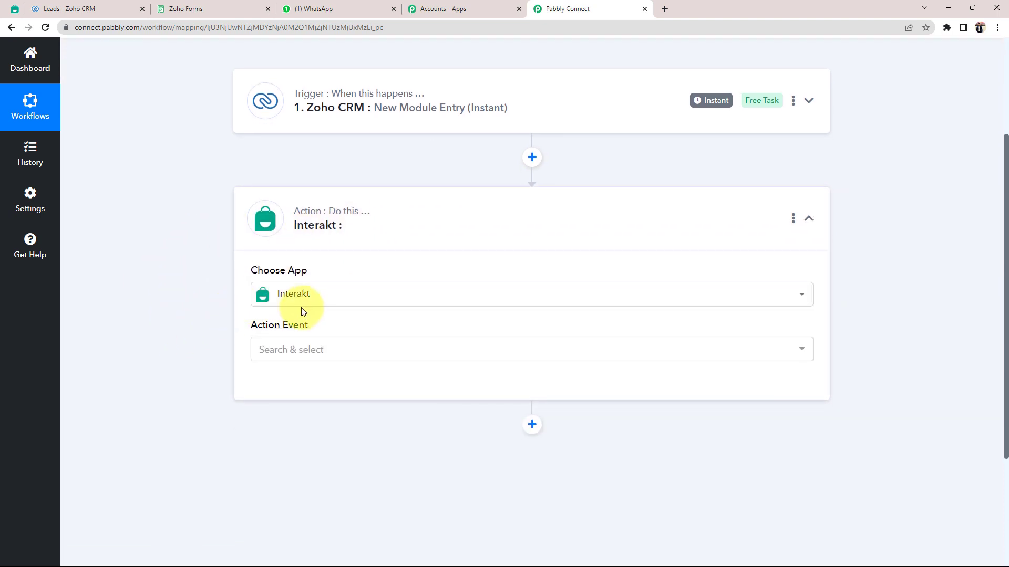
left_click(259, 351)
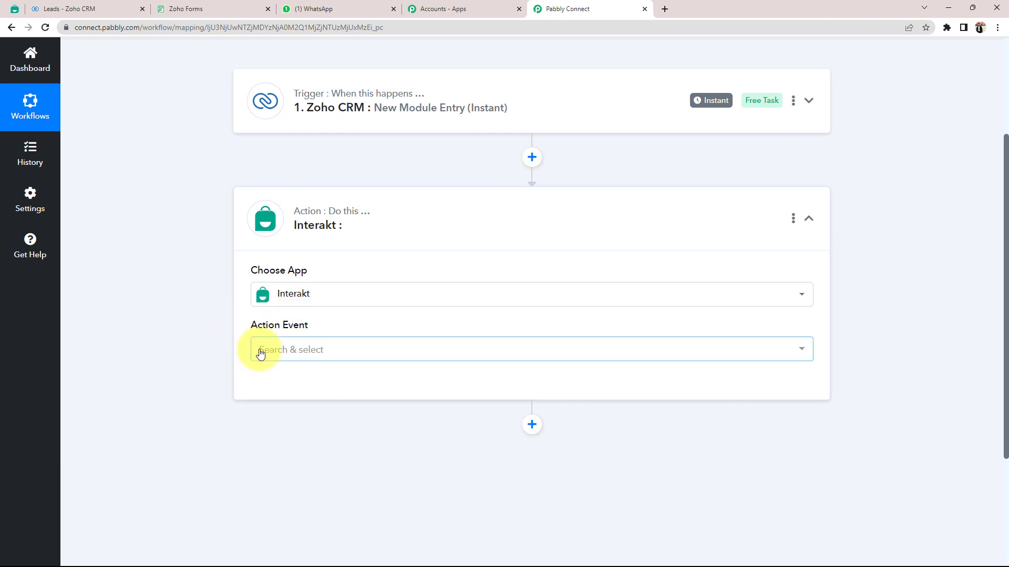
left_click(296, 424)
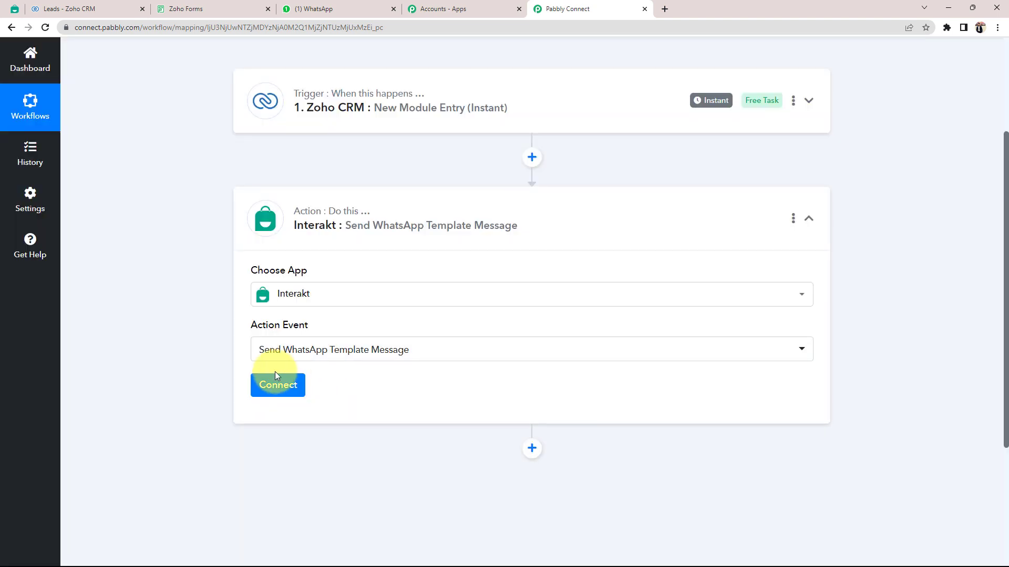
Start a new Interakt connection and copy the secret key from Interakt's Developer Settings.
left_click(275, 373)
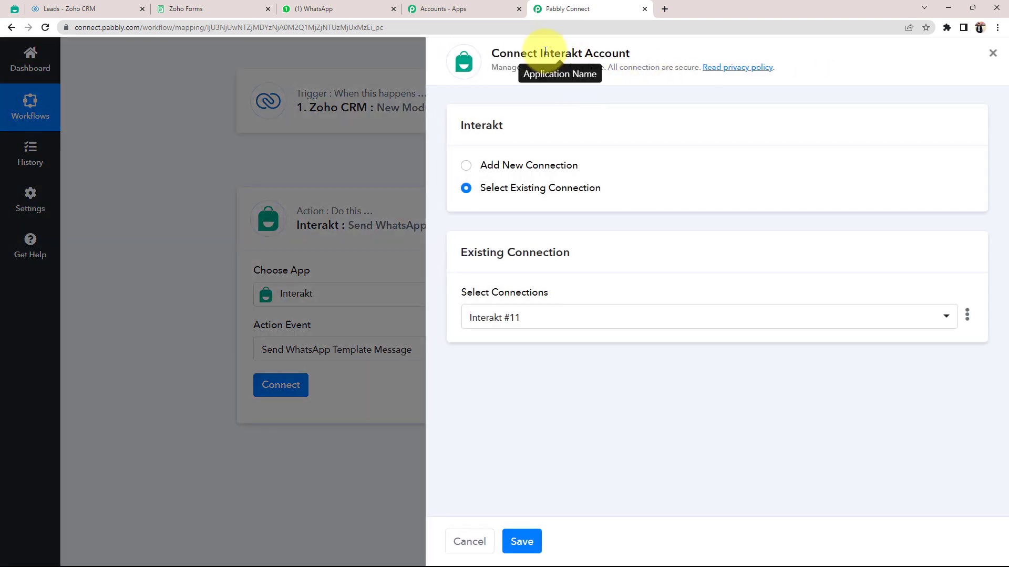
left_click(464, 166)
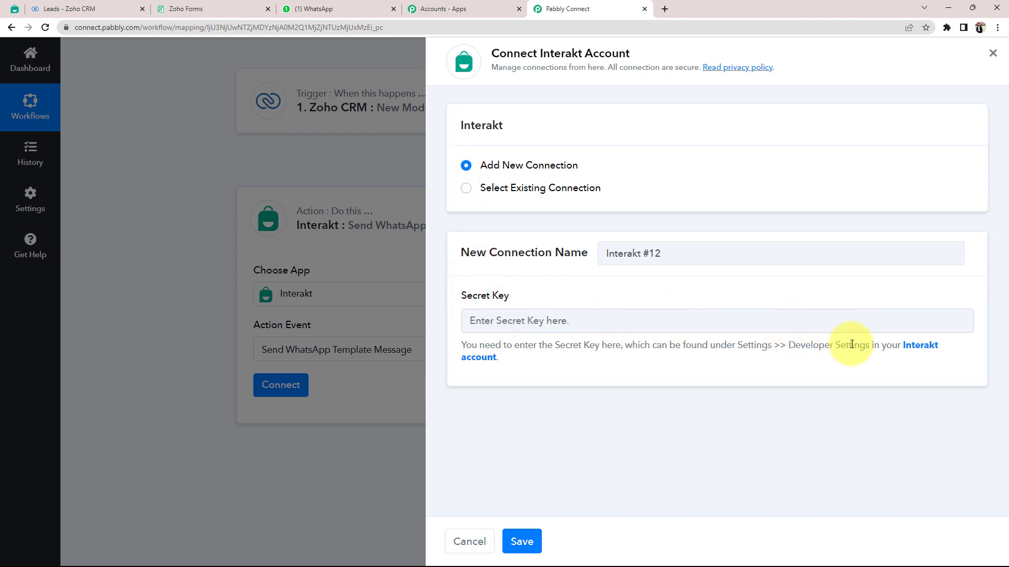
left_click(913, 345)
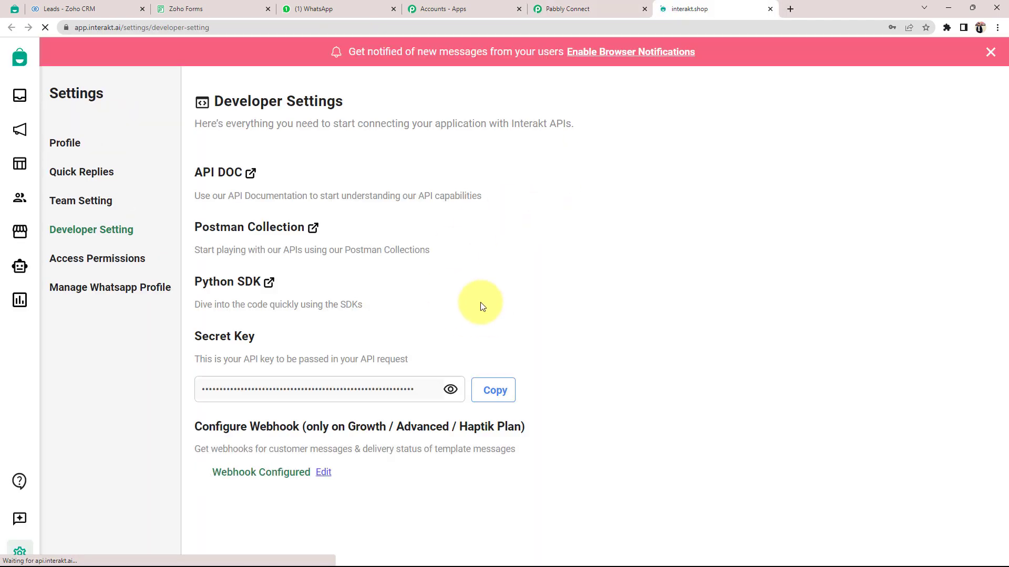
left_click(492, 395)
Paste the secret key into the Secret Key field and save the Interakt connection.
left_click(588, 9)
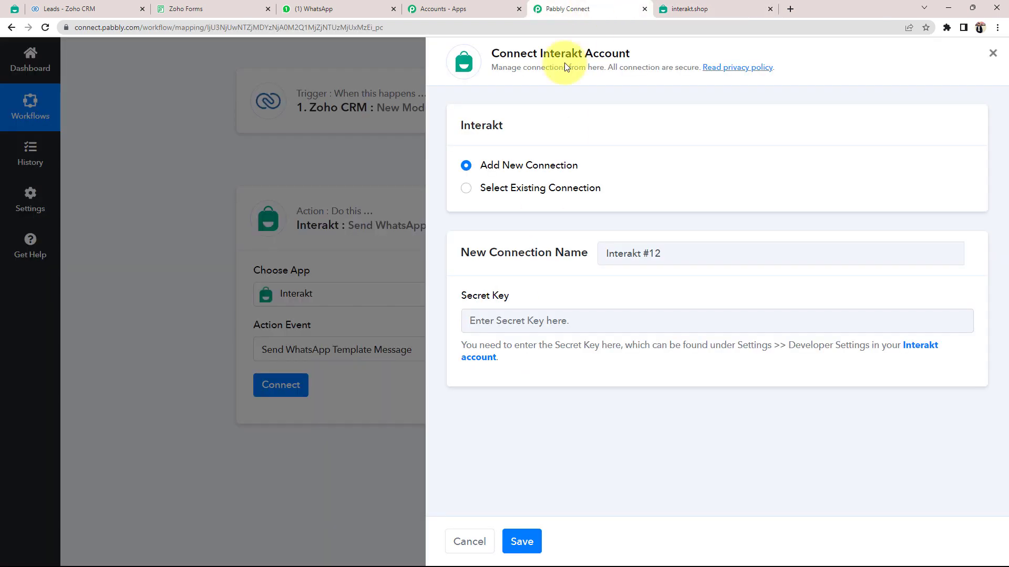
left_click(504, 322)
right_click(503, 322)
left_click(514, 401)
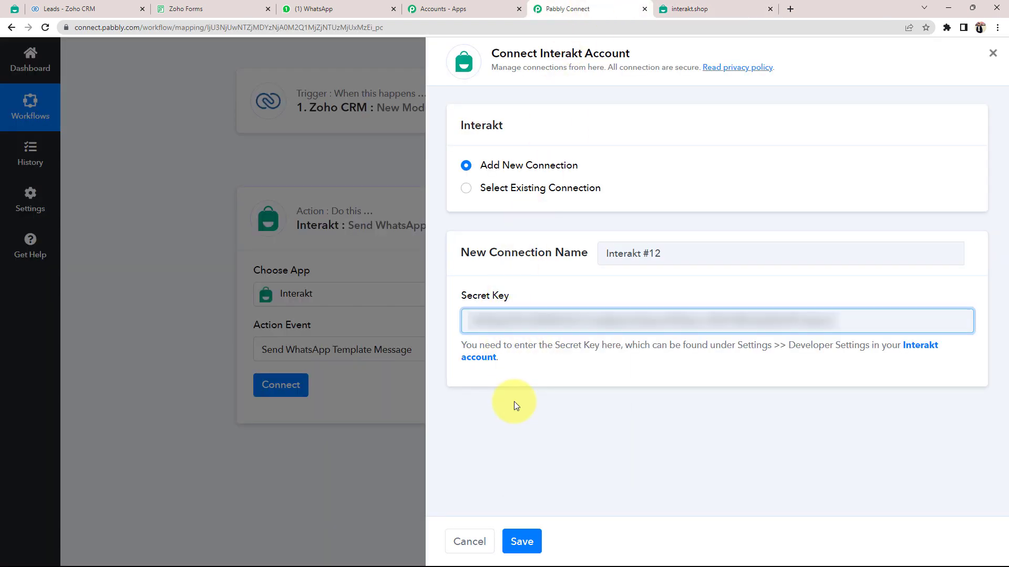
left_click(520, 534)
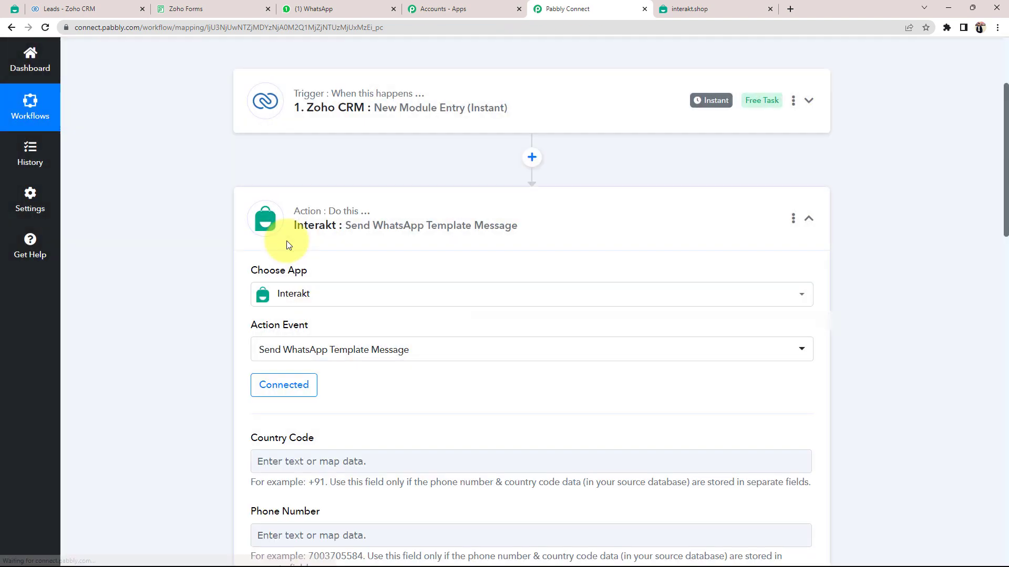
Scroll through the new Interakt fields: Country Code, Phone Number, Full Phone Number, Template Code Name.
scroll(285, 240, "down", 2)
scroll(155, 294, "down", 4)
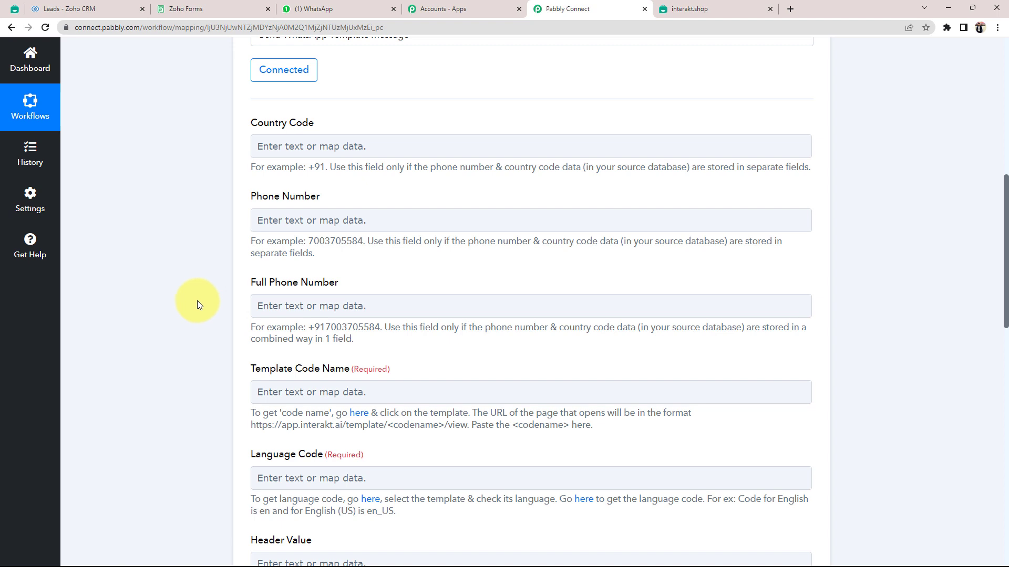
scroll(197, 300, "up", 2)
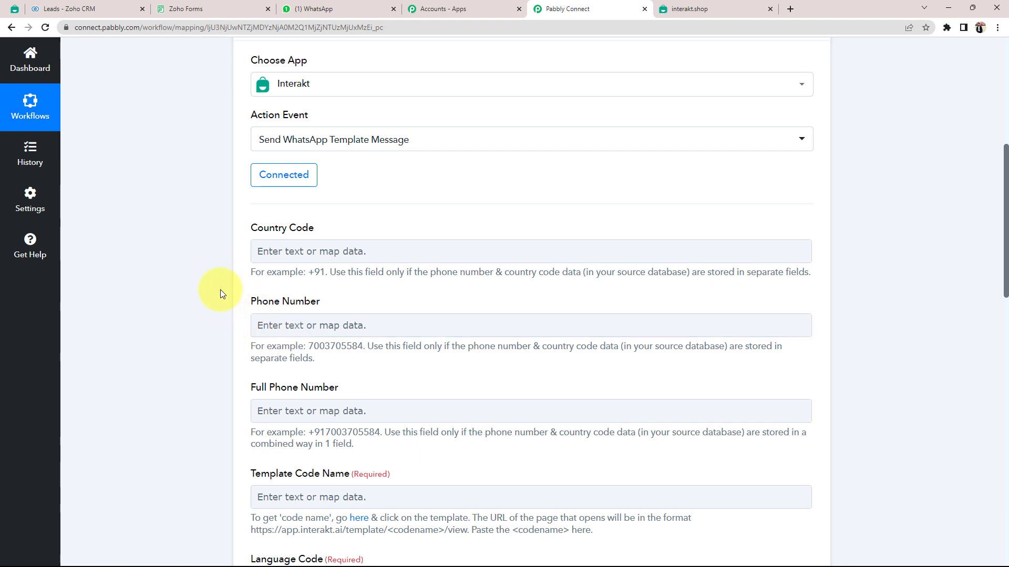
scroll(219, 288, "up", 6)
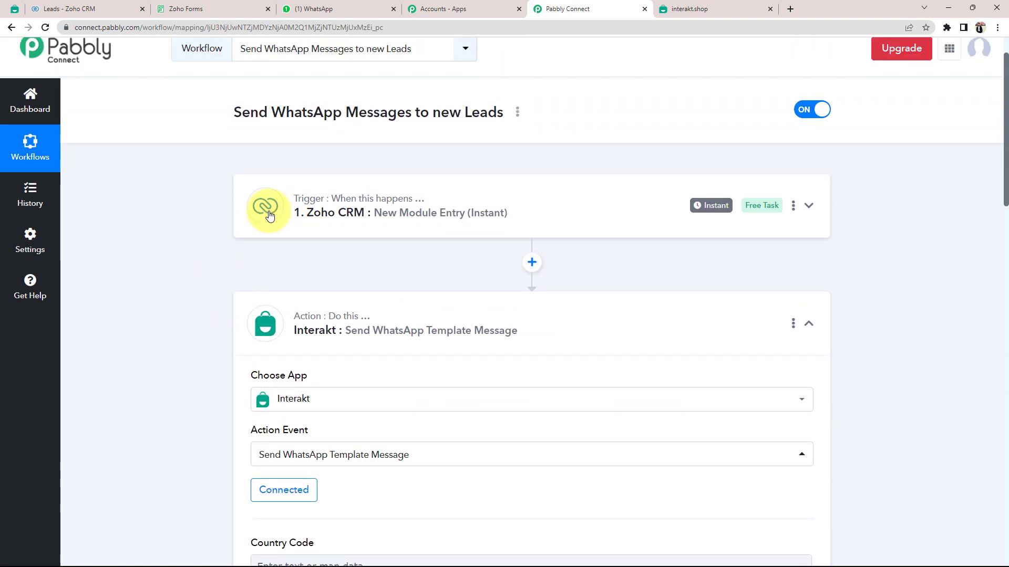
Expand the Zoho CRM trigger and find the lead's phone number in its captured response.
left_click(326, 210)
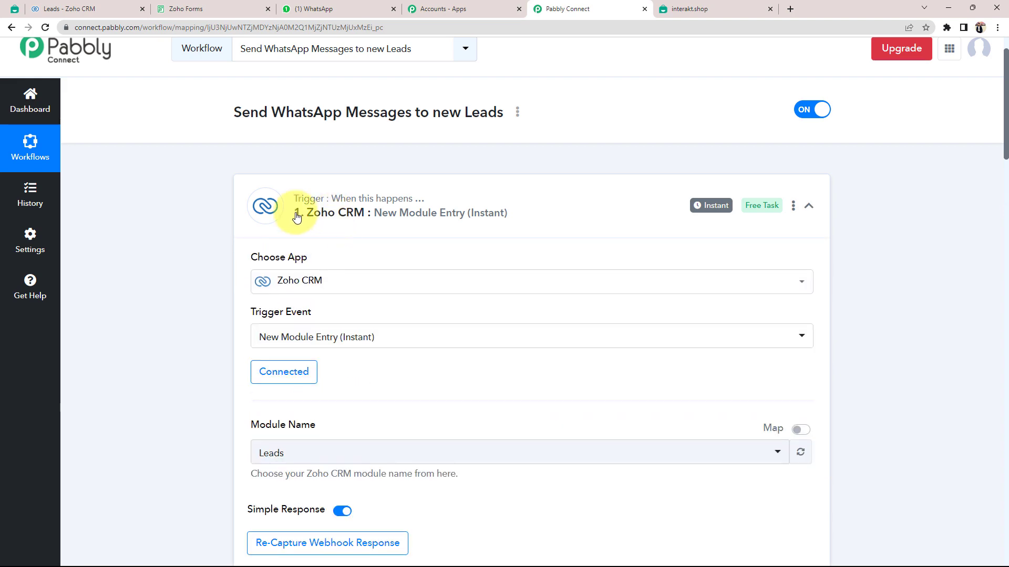
scroll(155, 281, "down", 8)
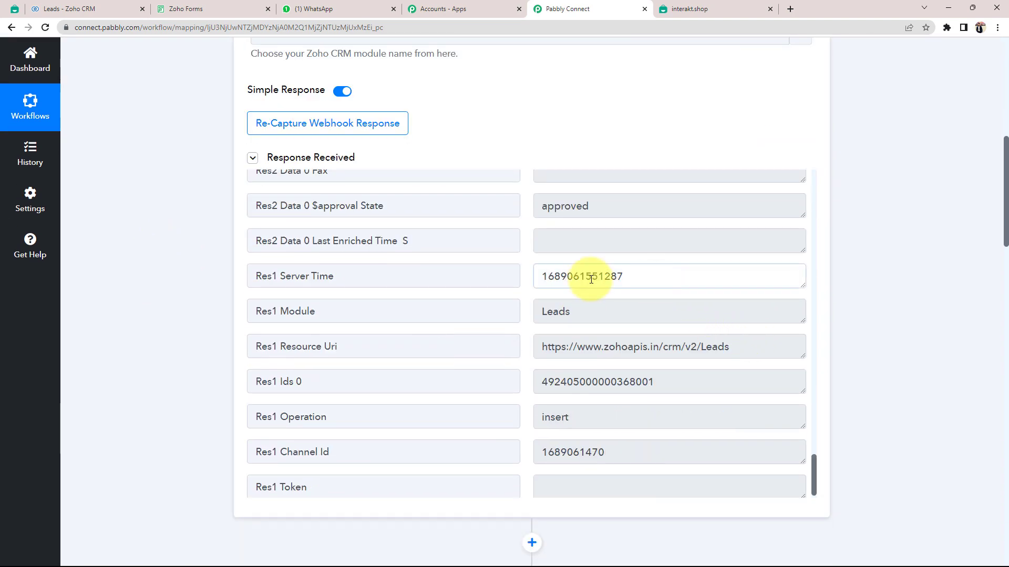
double_click(698, 276)
scroll(198, 306, "down", 1)
scroll(332, 353, "down", 7)
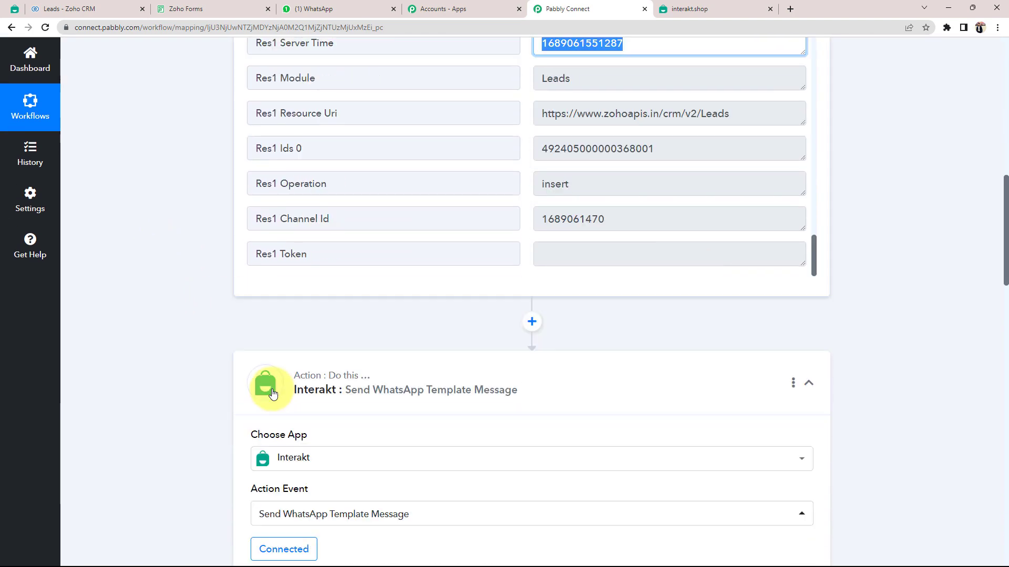
scroll(248, 422, "down", 2)
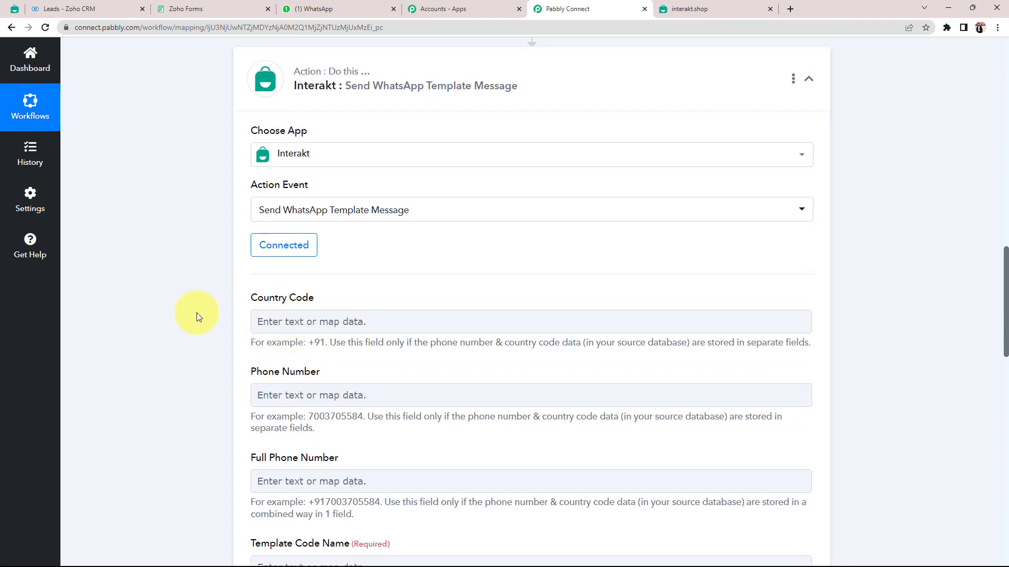
scroll(197, 313, "up", 6)
scroll(607, 200, "up", 2)
scroll(606, 199, "down", 2)
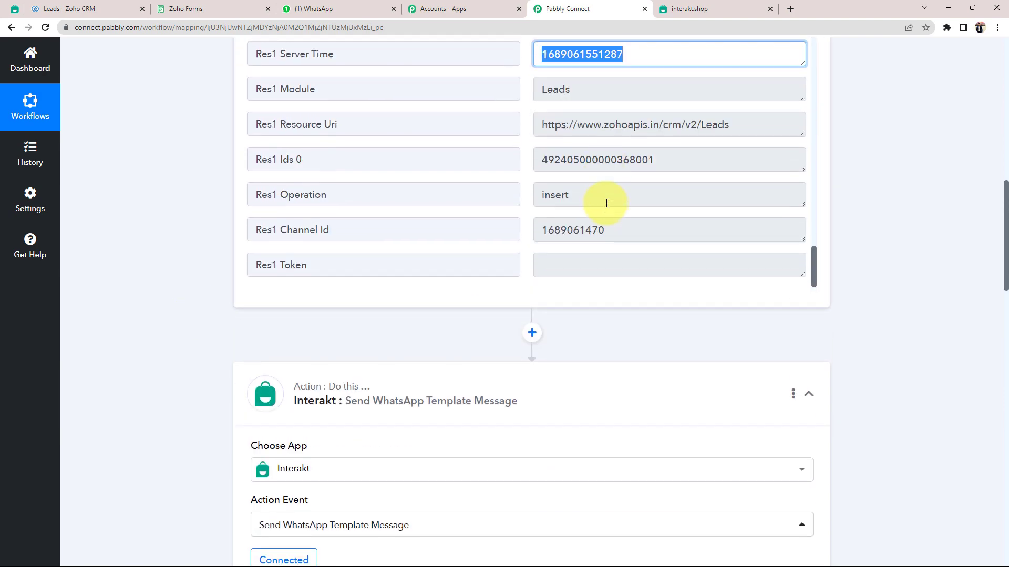
scroll(604, 199, "up", 15)
left_click_drag(621, 242, 546, 245)
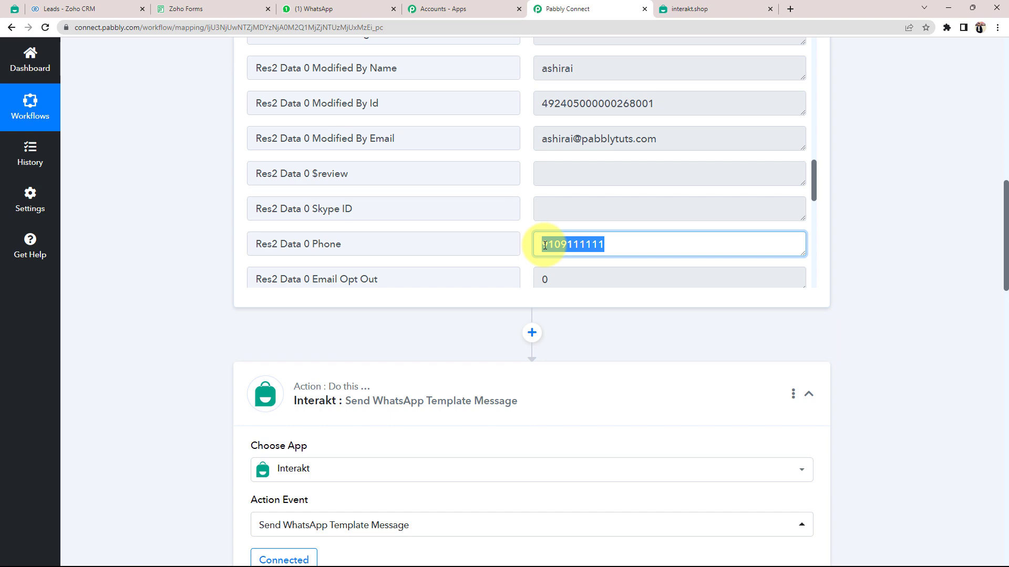
Enter +91 as the Country Code.
scroll(210, 320, "down", 5)
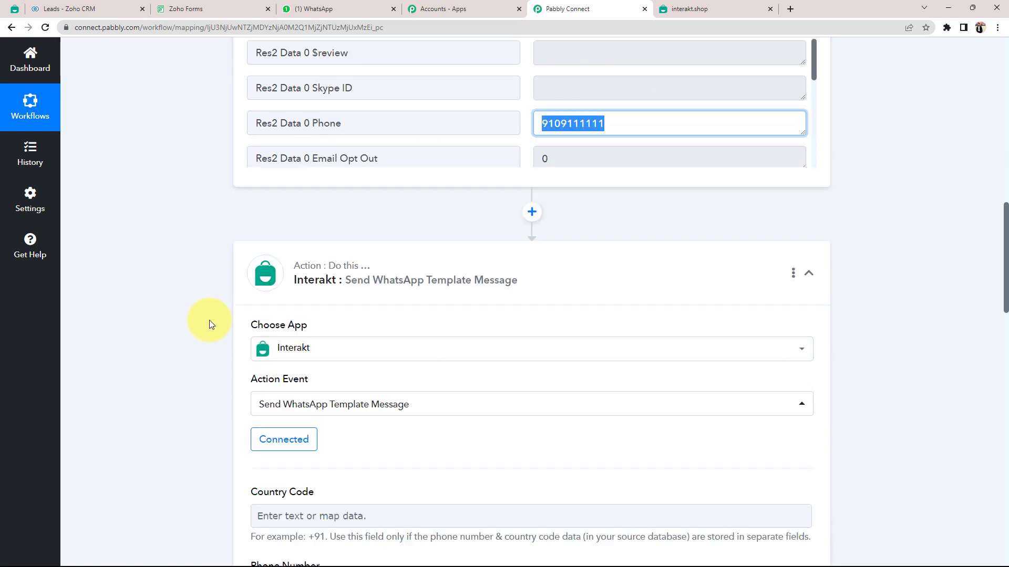
scroll(203, 320, "down", 2)
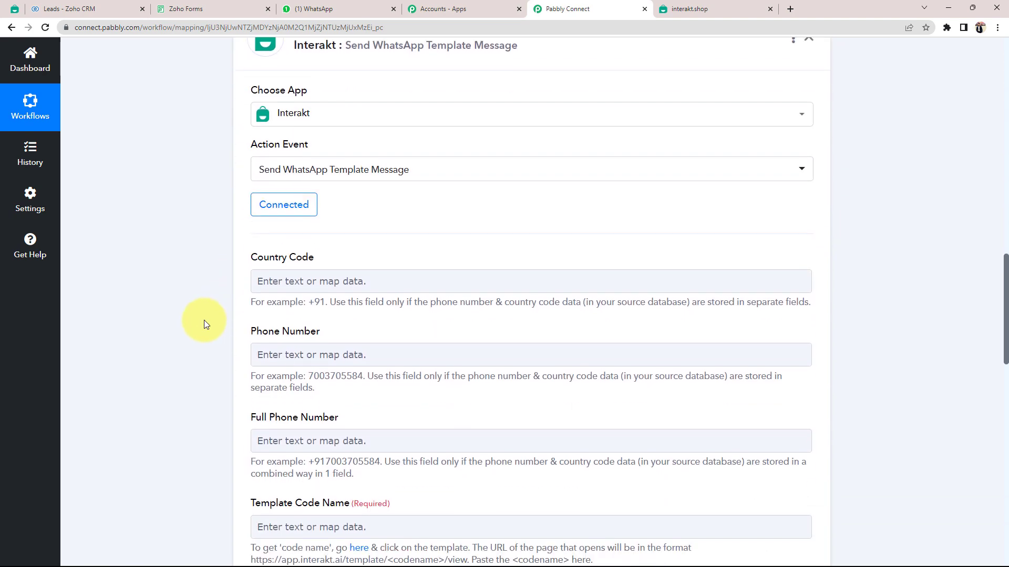
left_click(293, 275)
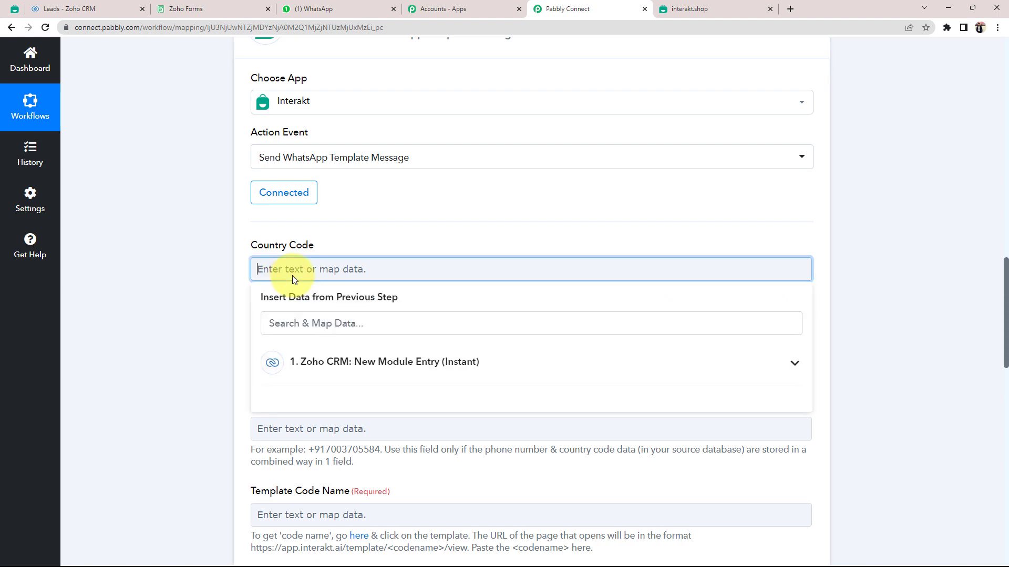
type("+91")
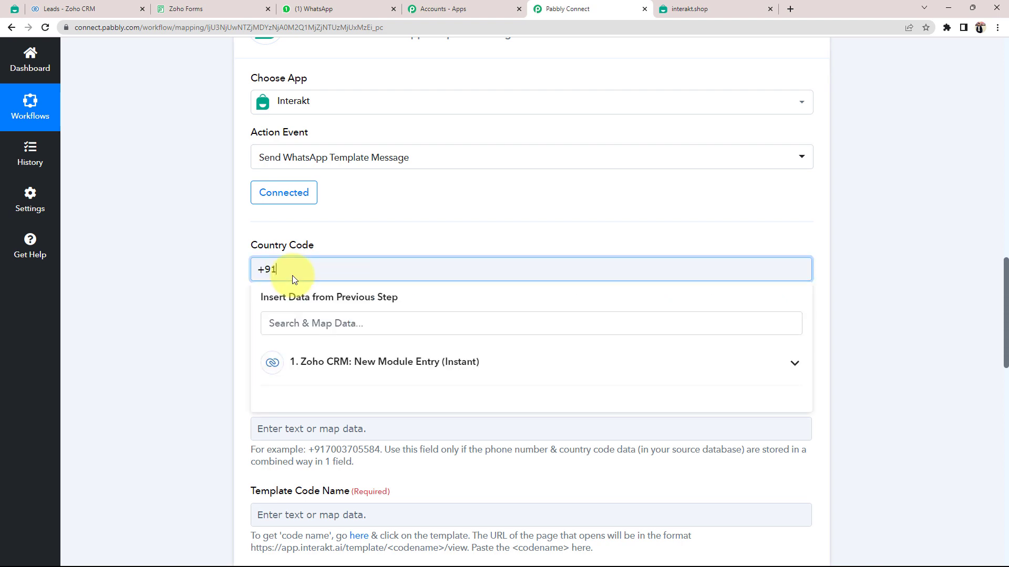
left_click(207, 310)
scroll(196, 316, "down", 2)
Map the Zoho CRM lead's Res2 Data 0 Phone value into Phone Number.
left_click(297, 235)
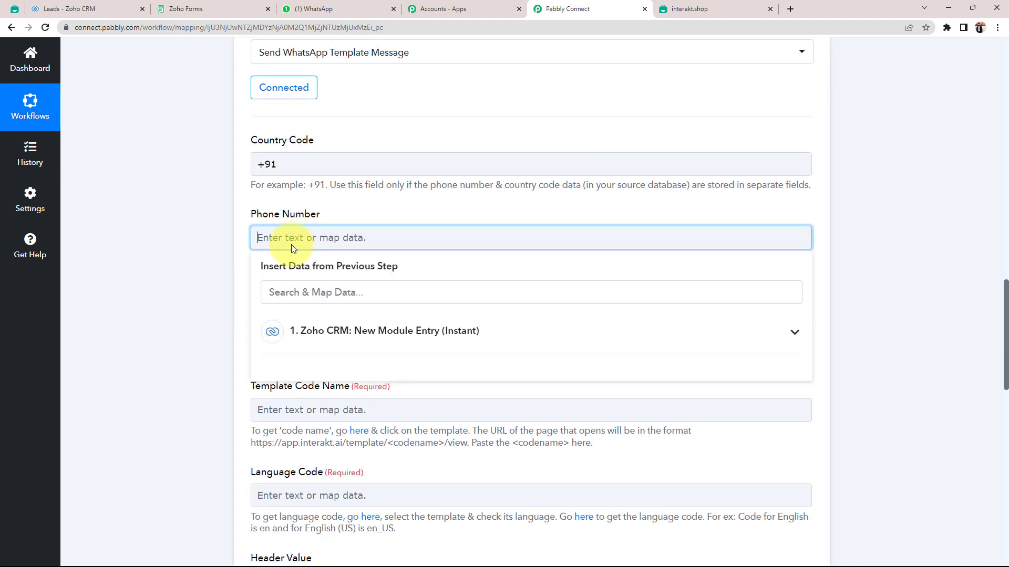
left_click(168, 241)
left_click(279, 238)
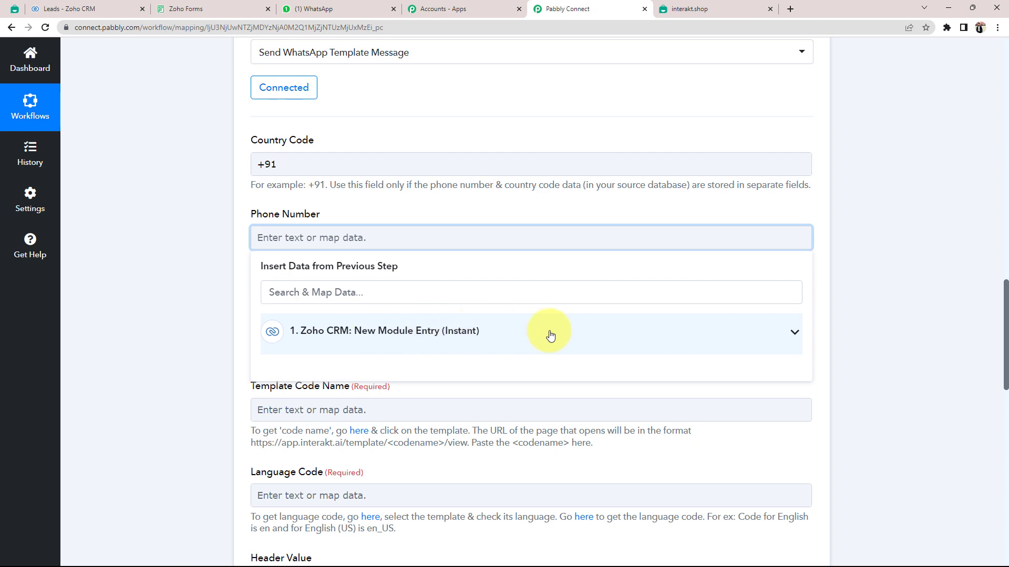
left_click(791, 333)
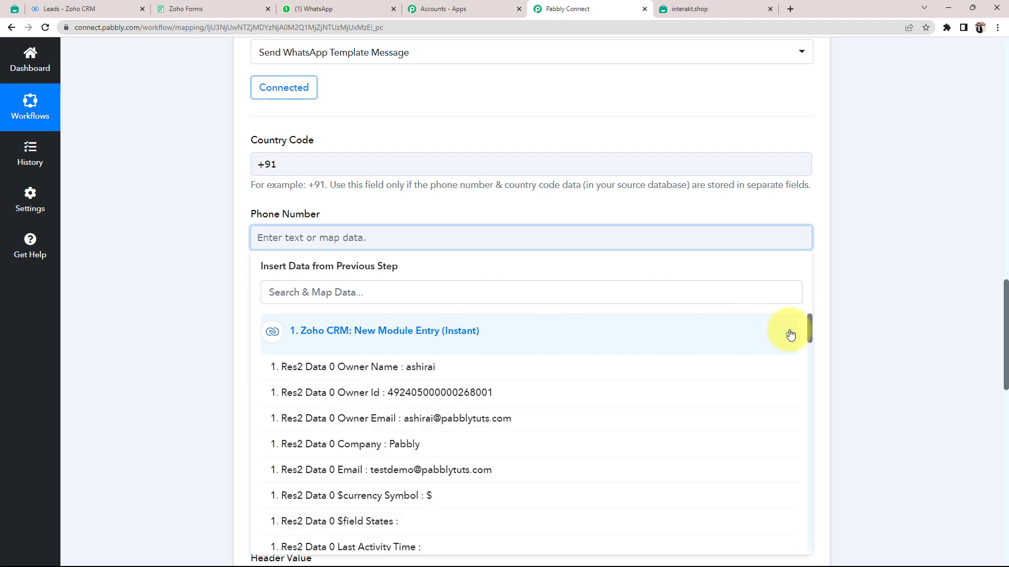
left_click(318, 288)
type("910")
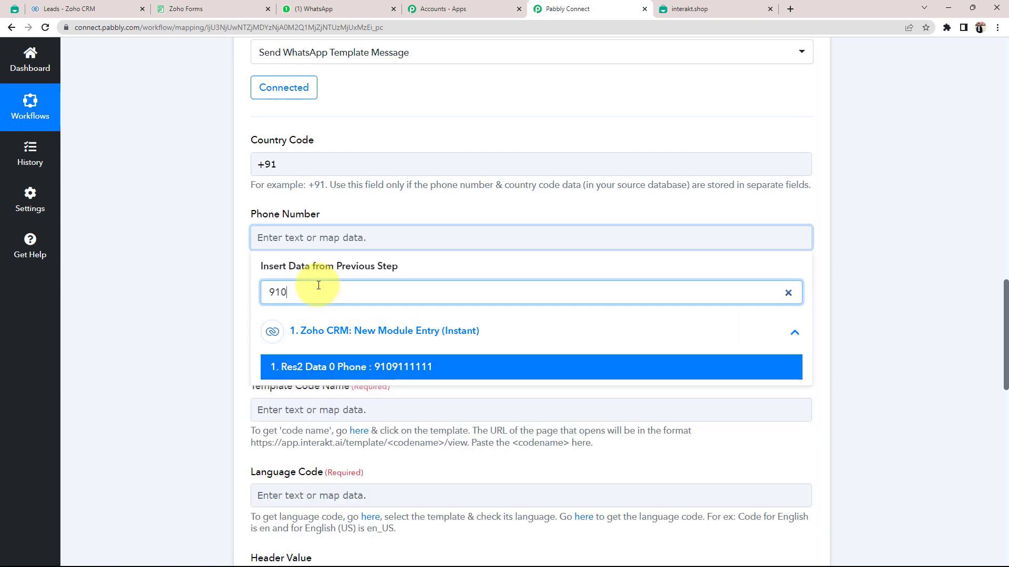
left_click(369, 368)
left_click(201, 287)
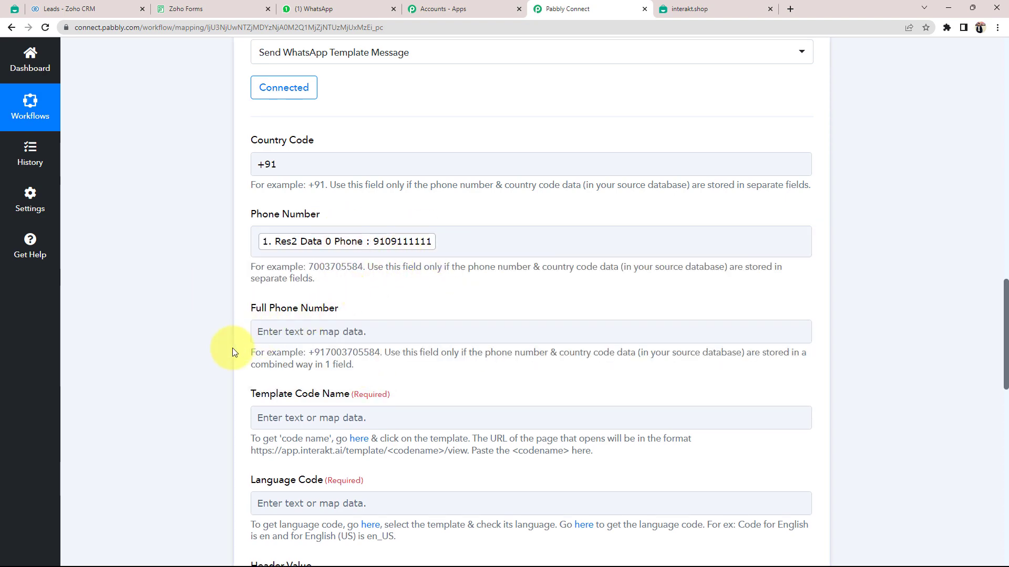
Follow the 'here' link under Template Code Name to Interakt's WhatsApp template list.
scroll(231, 344, "down", 2)
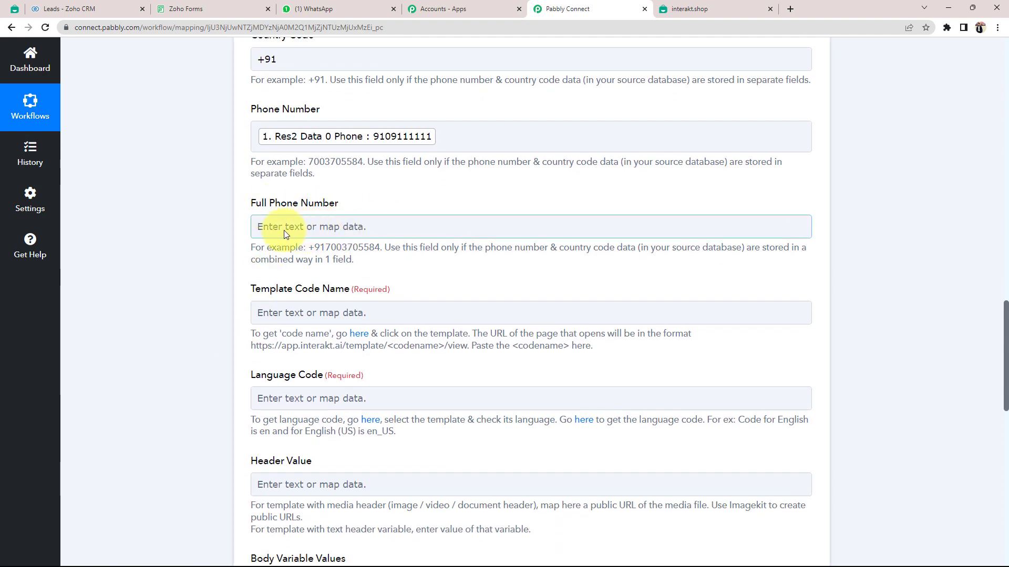
scroll(146, 332, "down", 2)
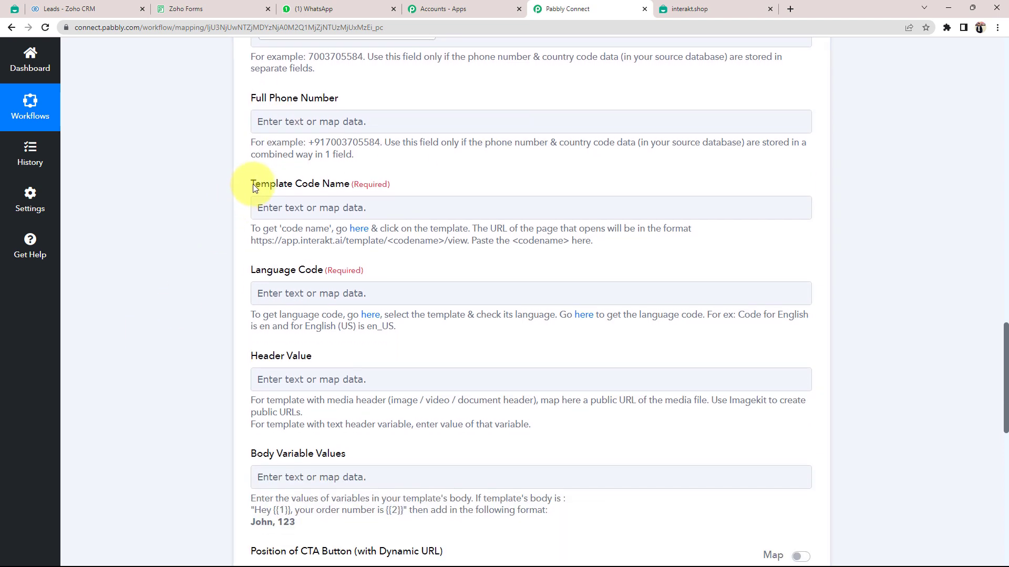
left_click_drag(253, 183, 212, 223)
left_click(212, 222)
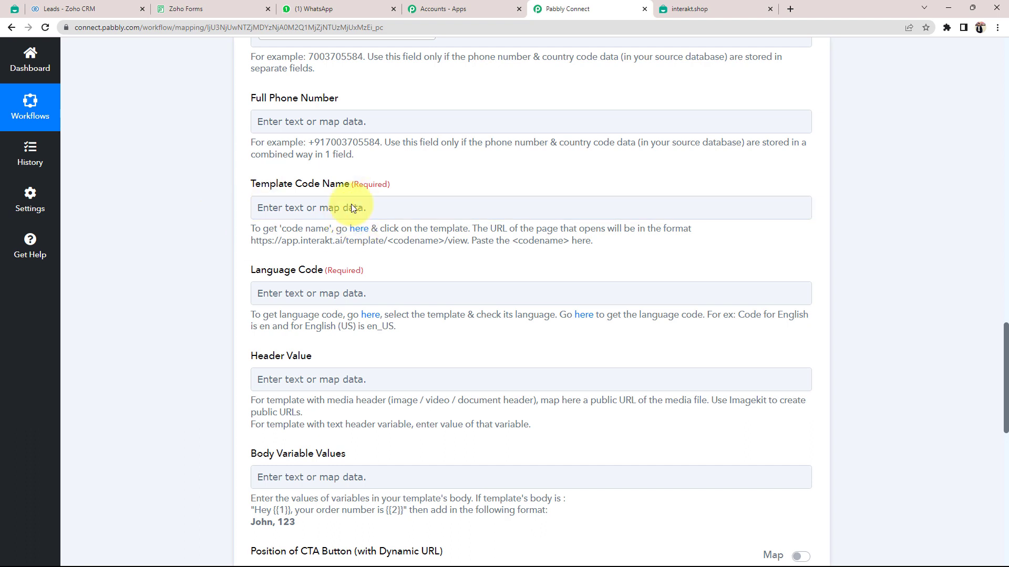
left_click(355, 234)
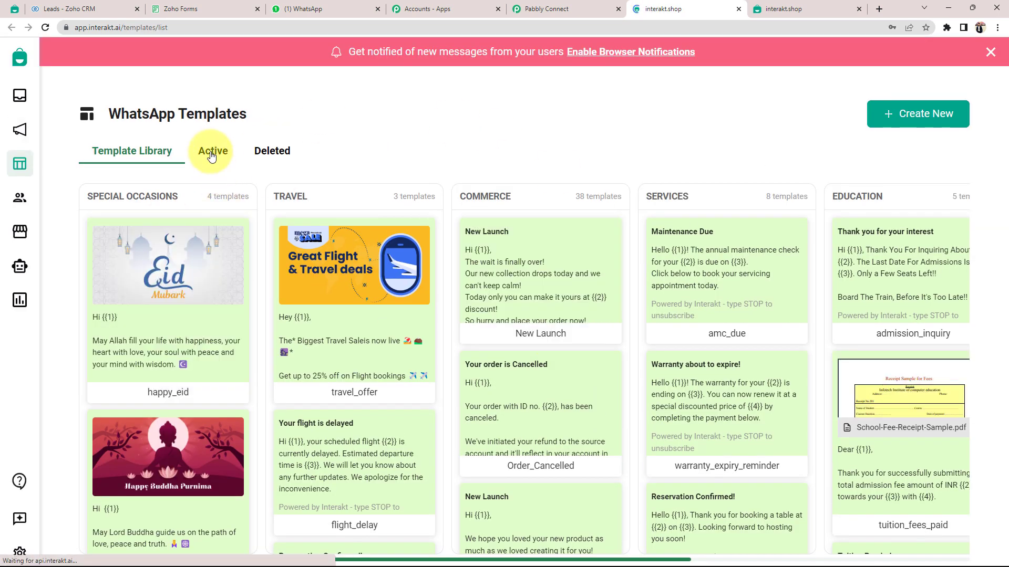
Open the active New Lead Final template and examine its {{1}} body variable.
left_click(212, 153)
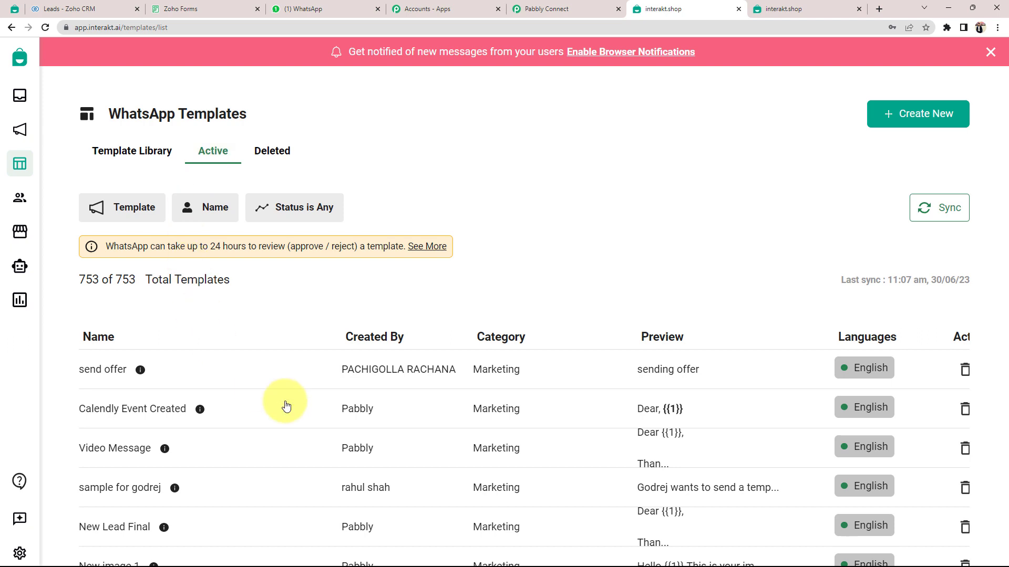
scroll(85, 400, "down", 1)
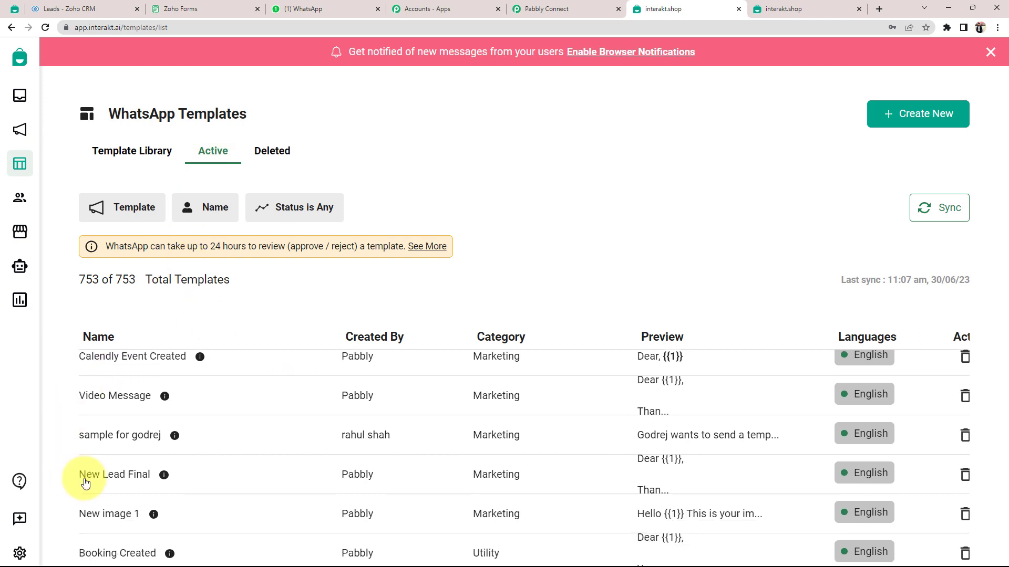
left_click(122, 481)
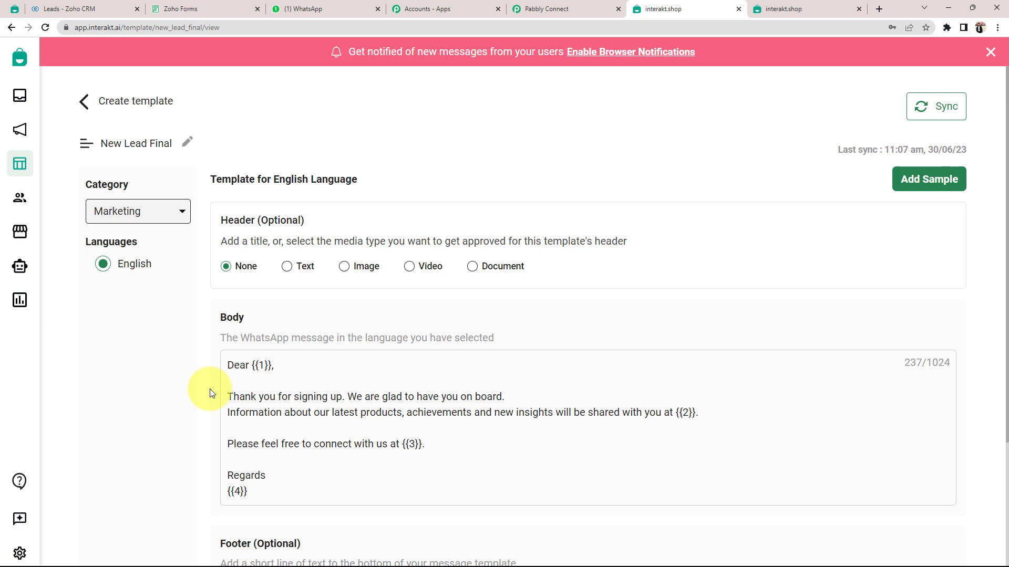
scroll(209, 388, "down", 1)
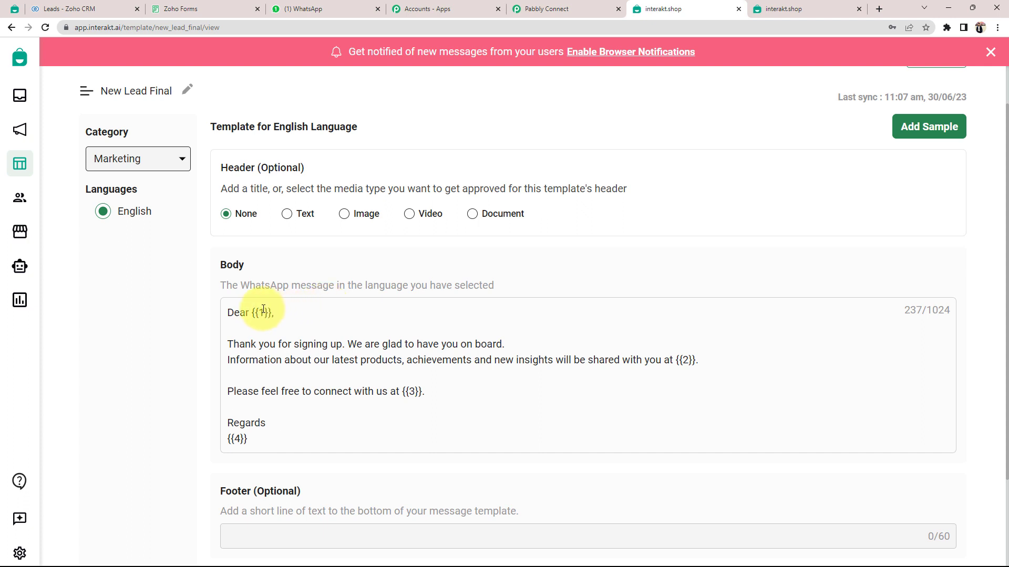
left_click_drag(251, 313, 322, 317)
left_click(319, 319)
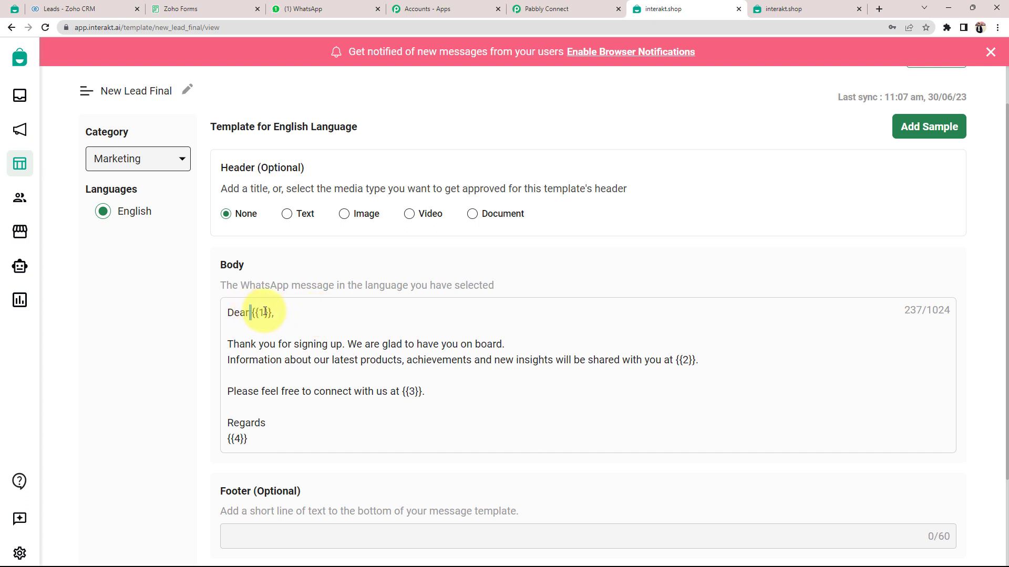
left_click_drag(250, 314, 315, 320)
left_click(315, 320)
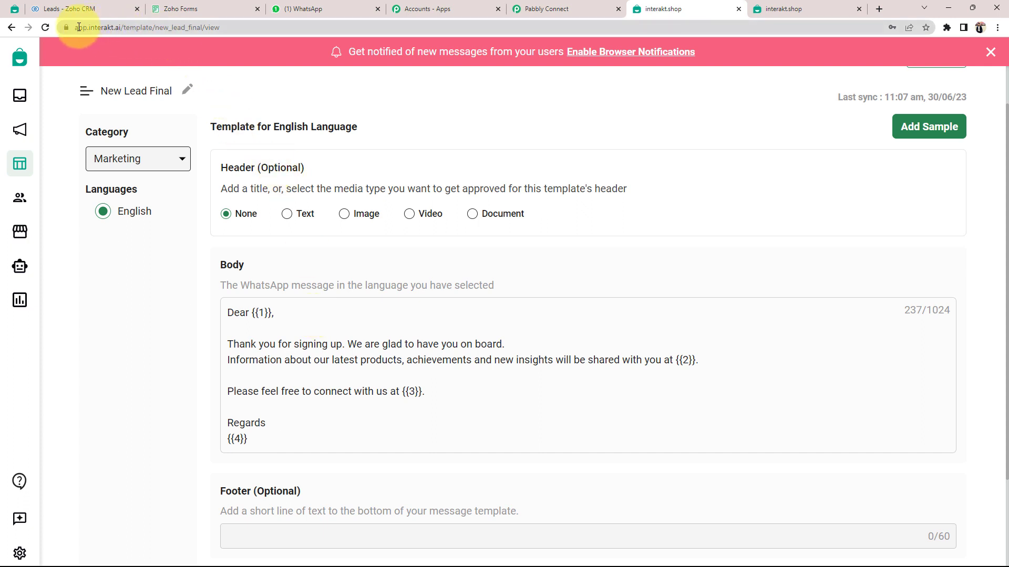
Copy the code name new_lead_final from the page address and return to Pabbly Connect.
left_click(140, 27)
left_click(177, 26)
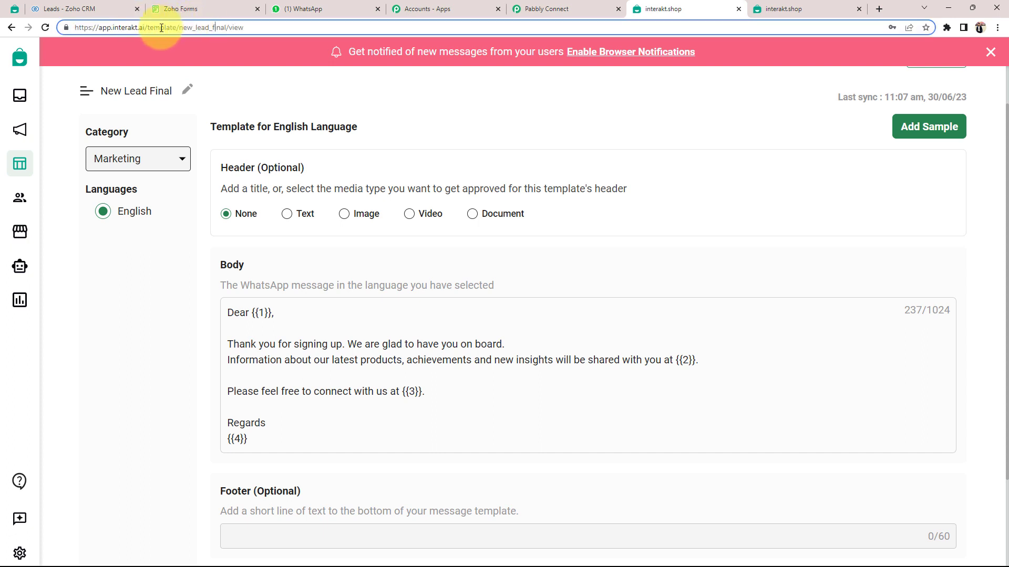
left_click_drag(178, 26, 227, 27)
key("ctrl+c")
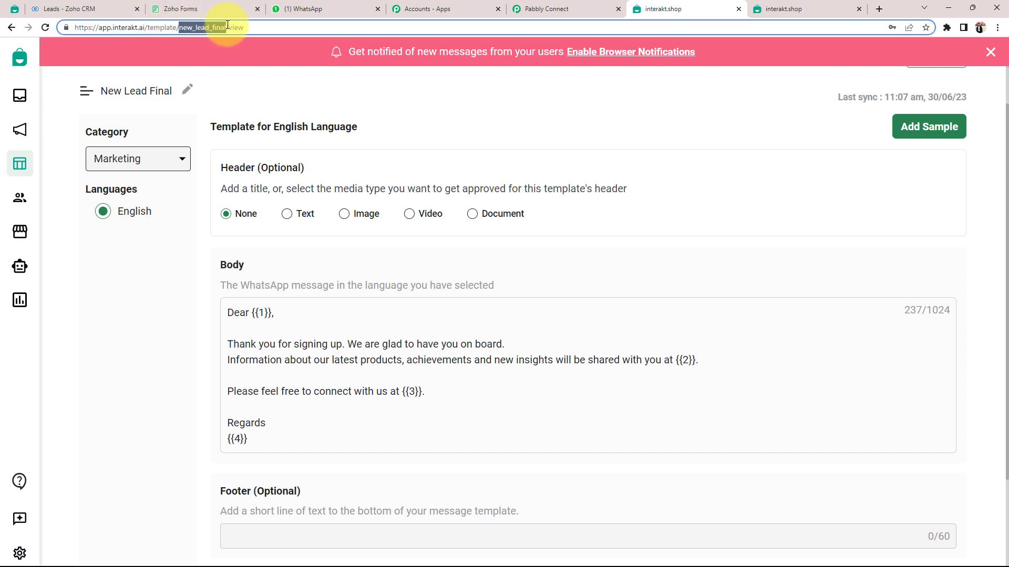
left_click(549, 8)
left_click(311, 206)
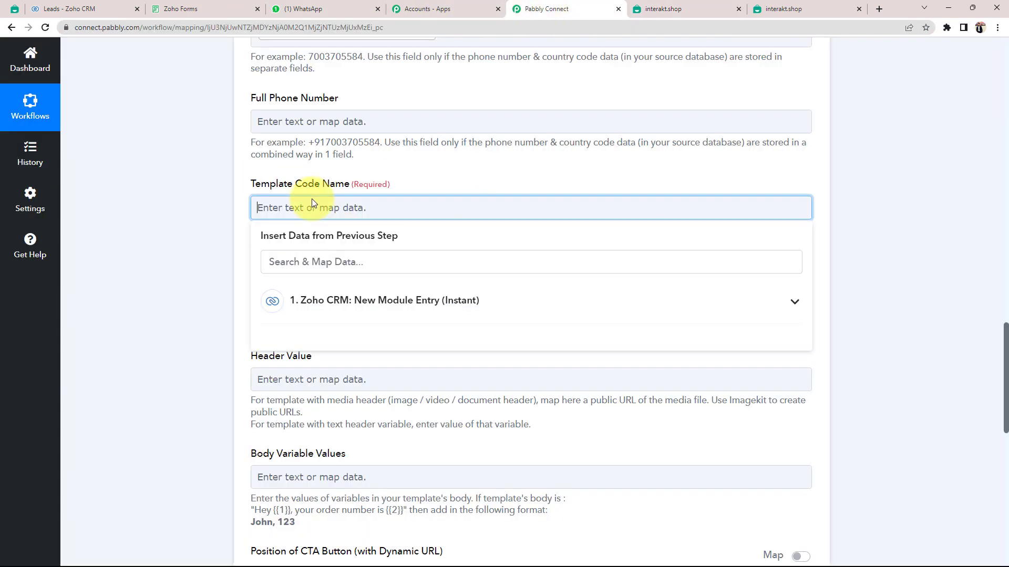
Fill Template Code Name with new_lead_final and Language Code with en.
key("ctrl+v")
left_click(192, 233)
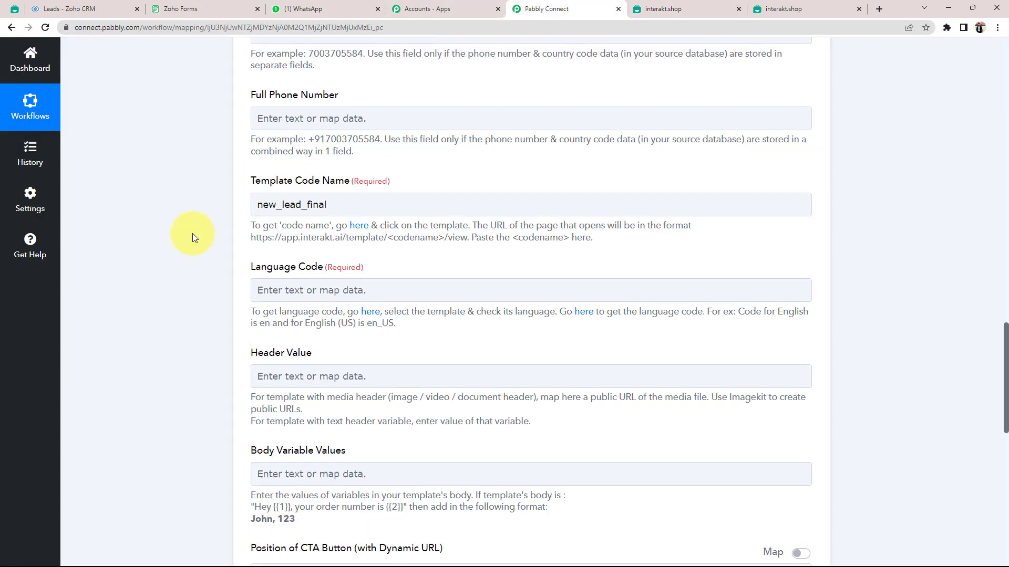
scroll(193, 233, "down", 2)
left_click(313, 196)
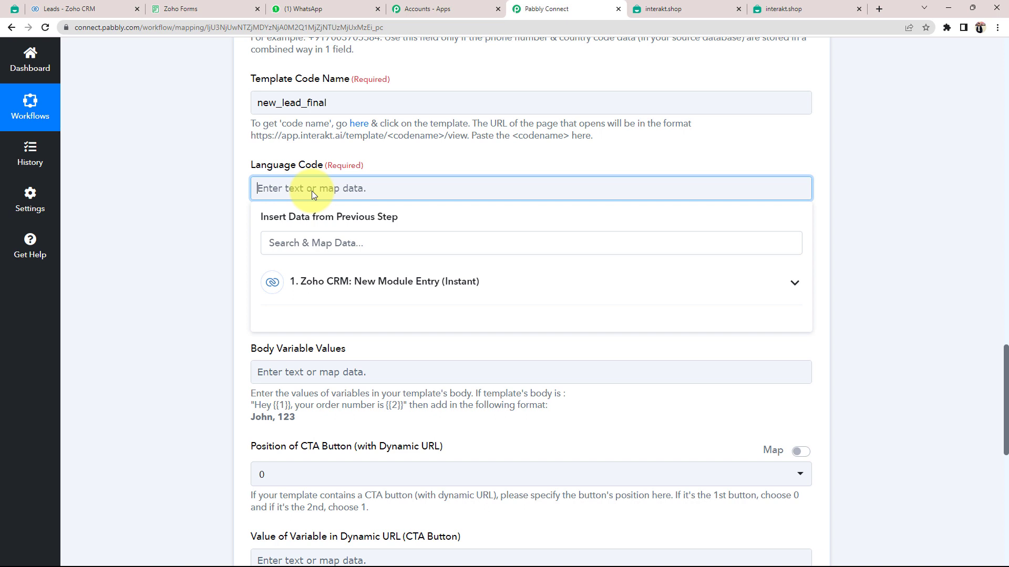
type("en")
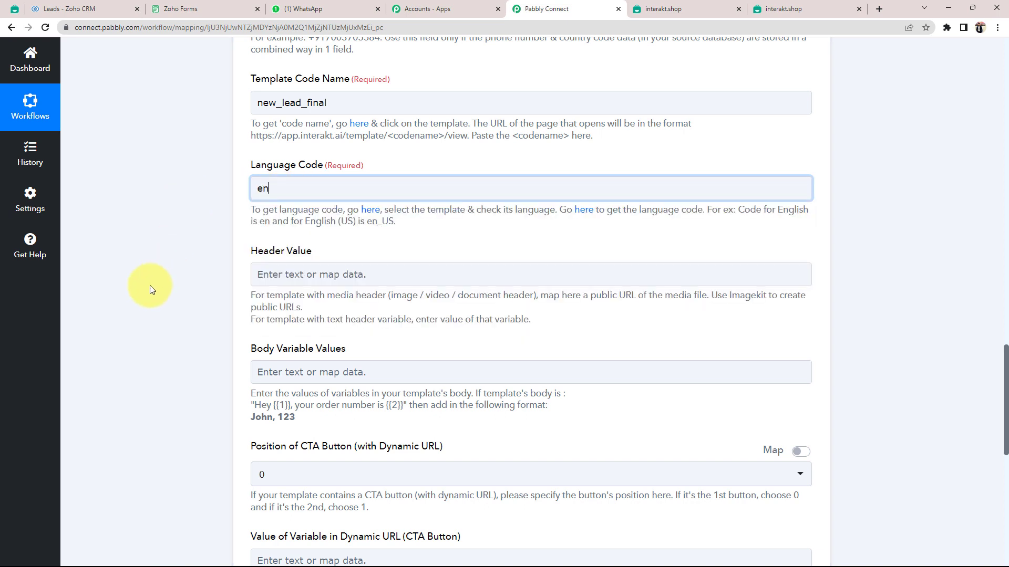
scroll(150, 286, "down", 2)
left_click_drag(248, 147, 300, 146)
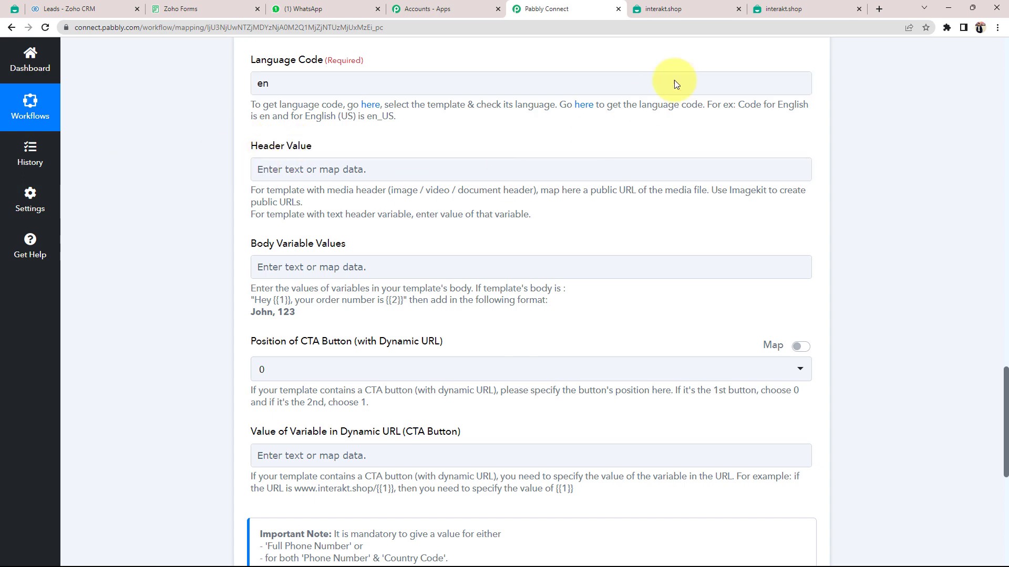
left_click(693, 9)
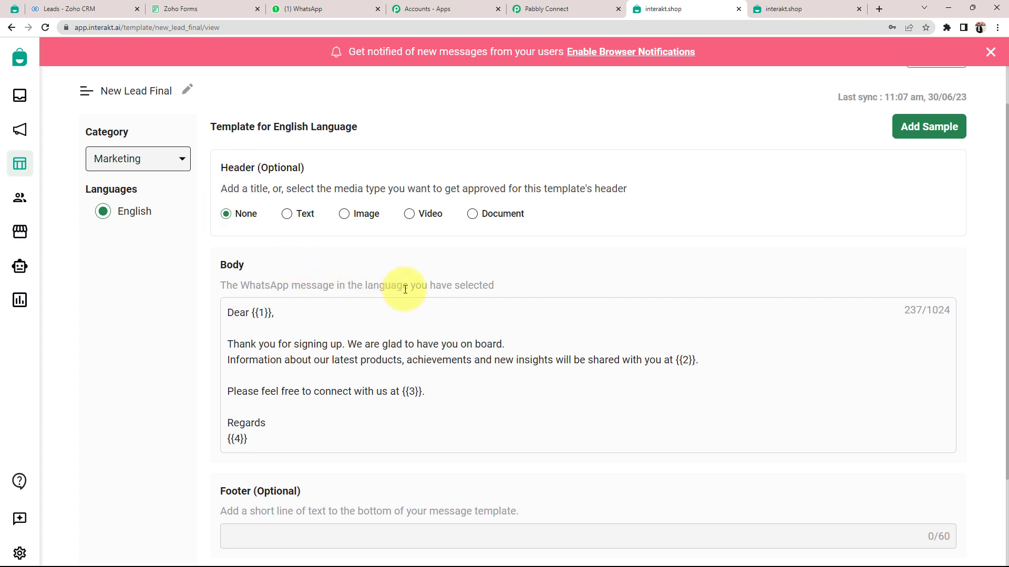
Compare the New Lead Final template's header section with Pabbly's Body Variable Values field.
scroll(405, 290, "up", 1)
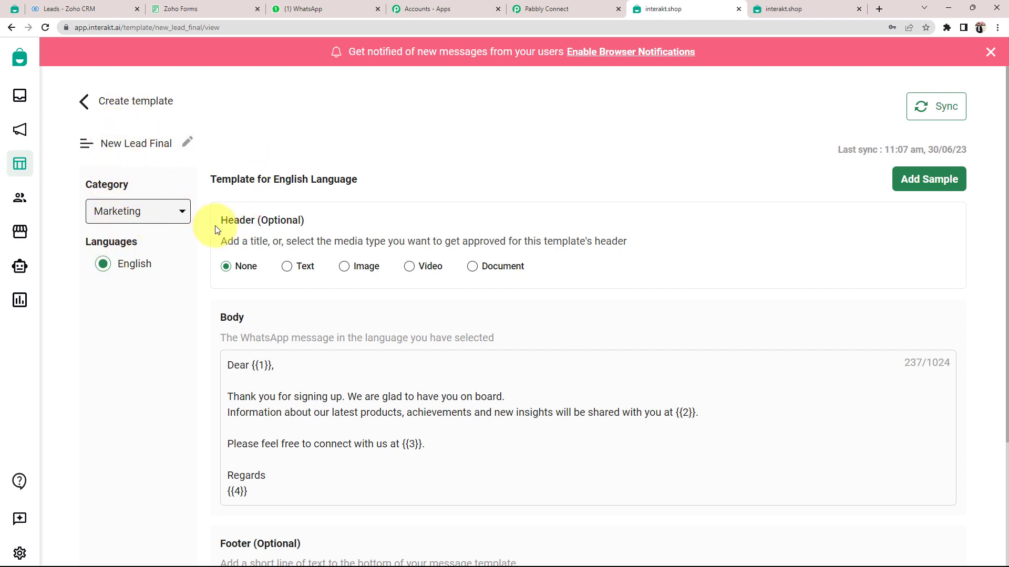
left_click_drag(223, 220, 266, 223)
left_click(190, 308)
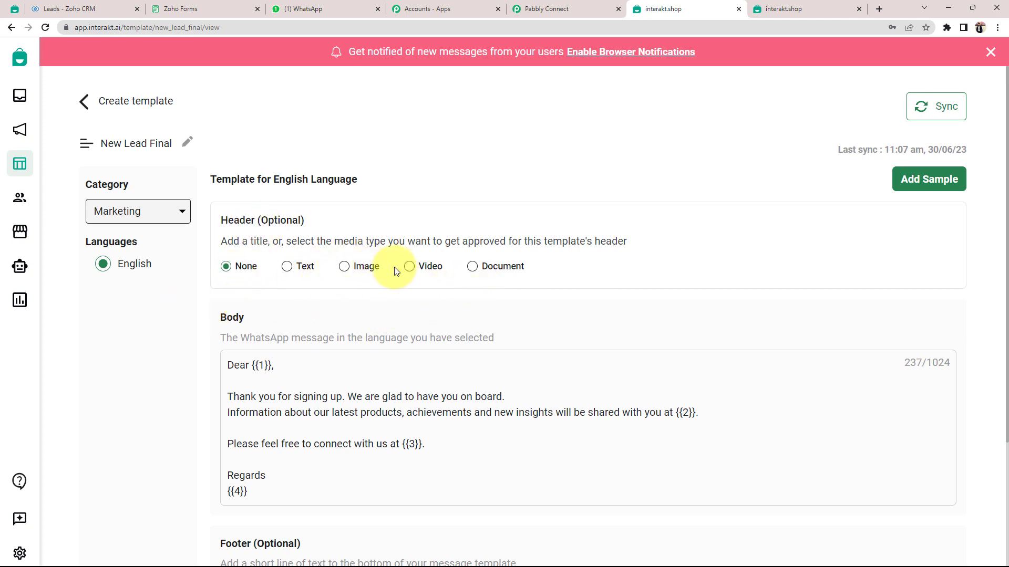
left_click(591, 10)
scroll(206, 292, "down", 1)
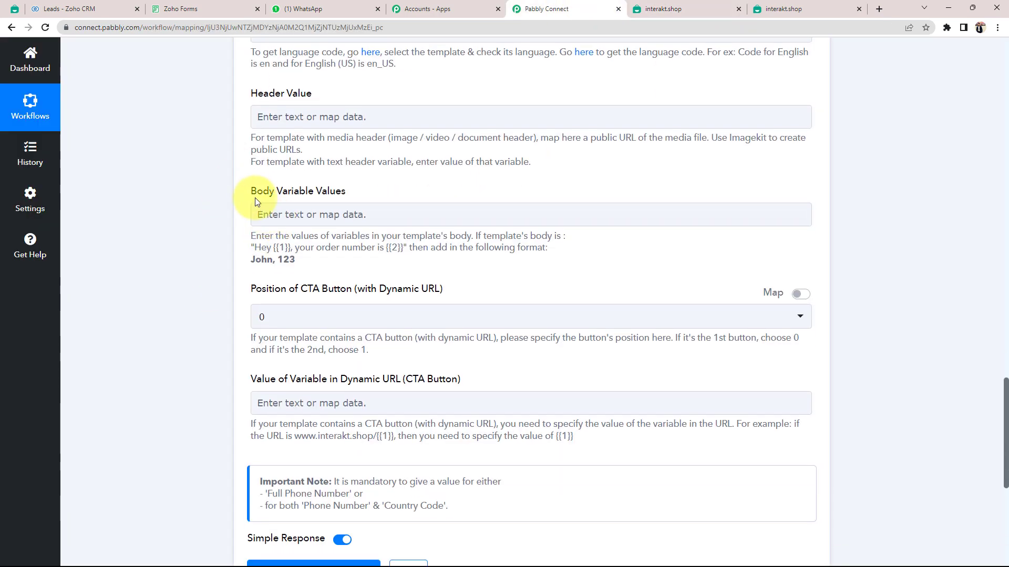
left_click_drag(252, 193, 330, 192)
left_click(154, 207)
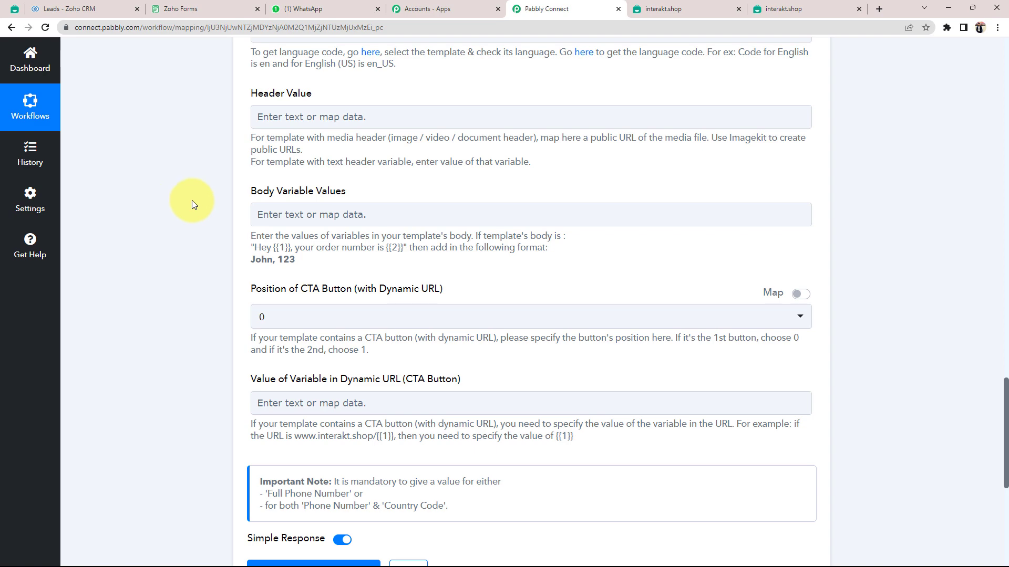
Confirm {{1}} is the name placeholder and open the Body Variable Values data list.
left_click(644, 10)
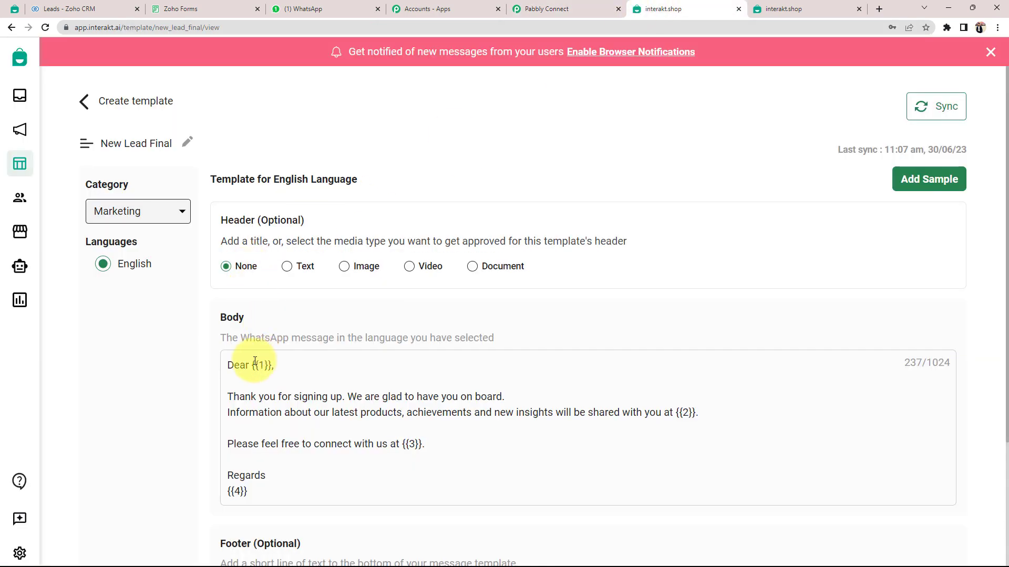
left_click_drag(255, 364, 259, 364)
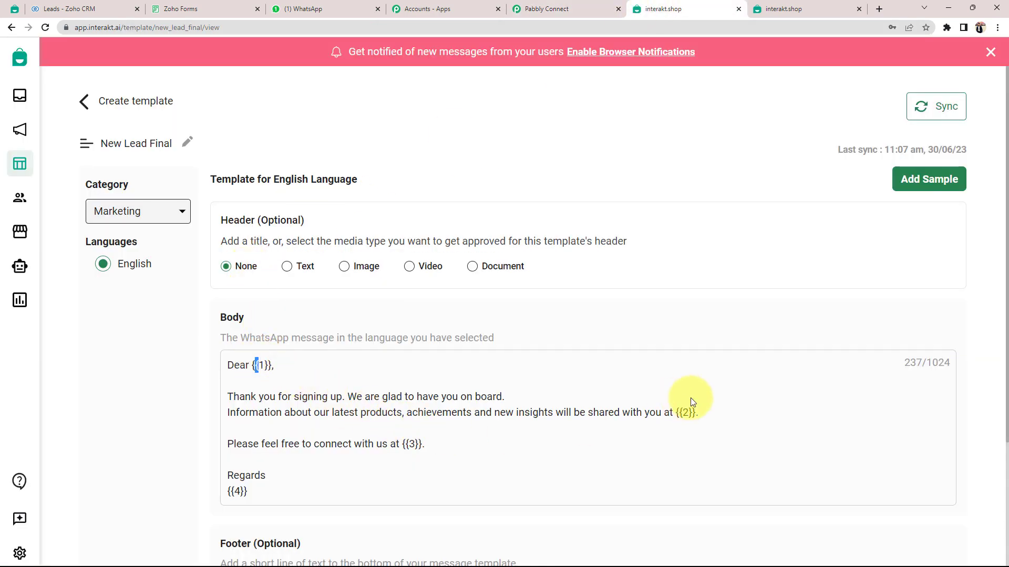
left_click(190, 443)
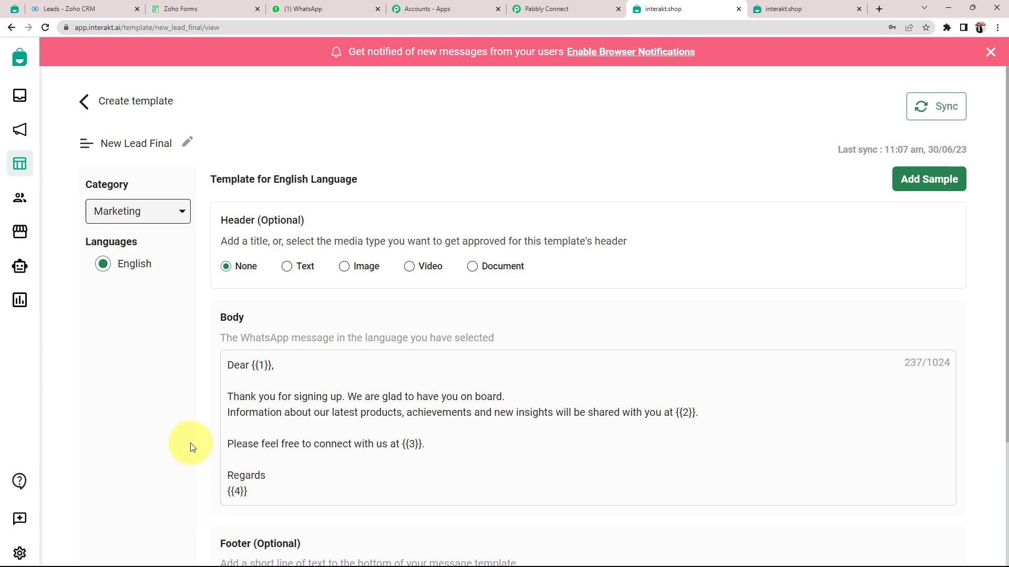
left_click(520, 8)
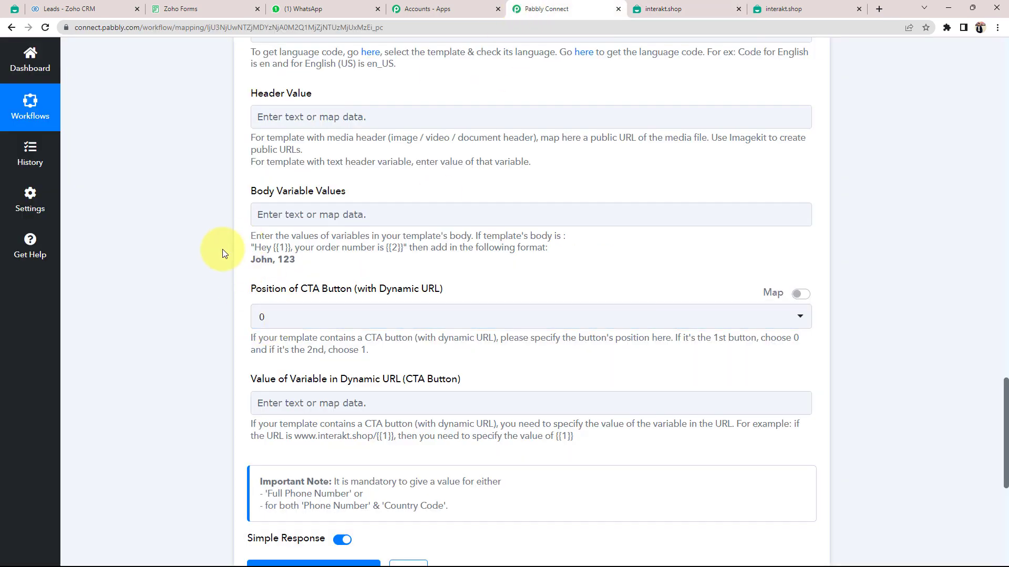
left_click(295, 215)
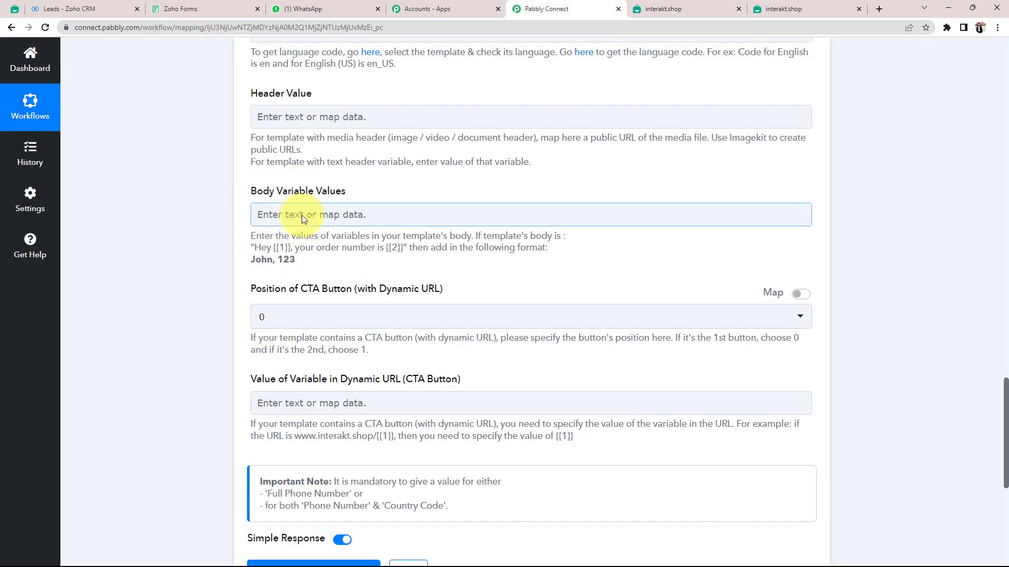
left_click(663, 7)
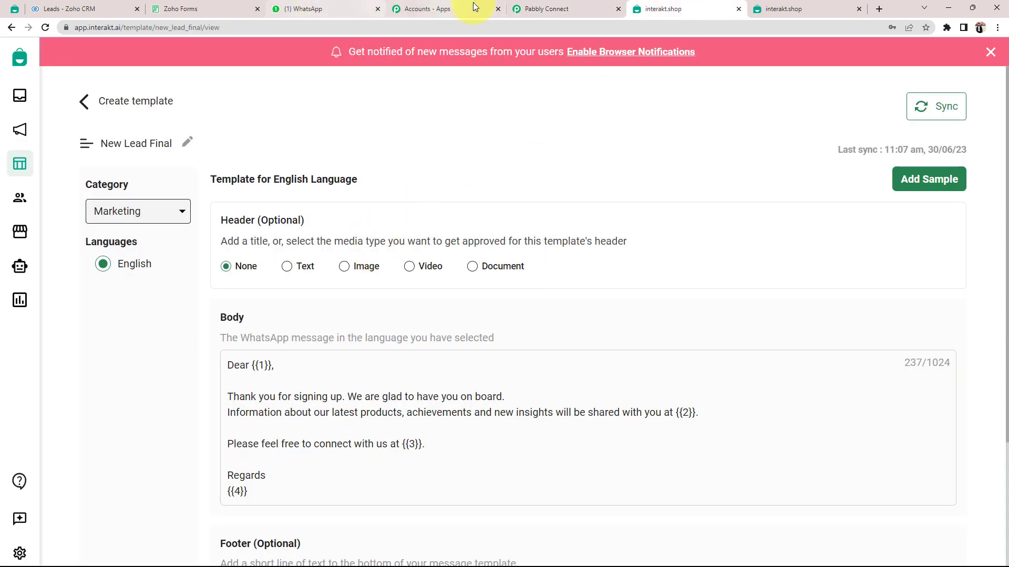
left_click(544, 8)
left_click(285, 209)
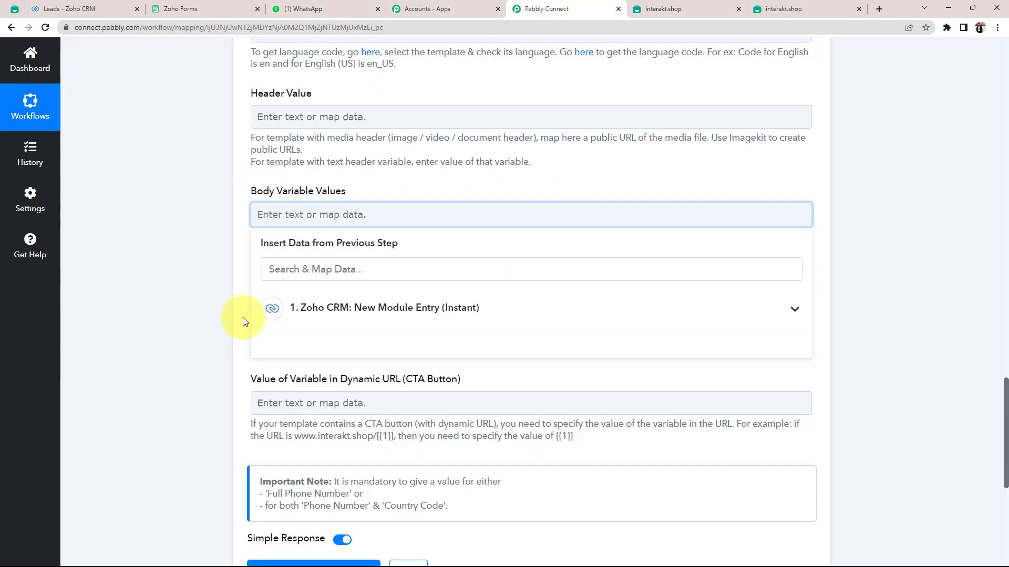
Map the Zoho CRM lead's Full Name (found by searching 'tes') as the first body variable.
scroll(247, 319, "down", 1)
left_click(359, 255)
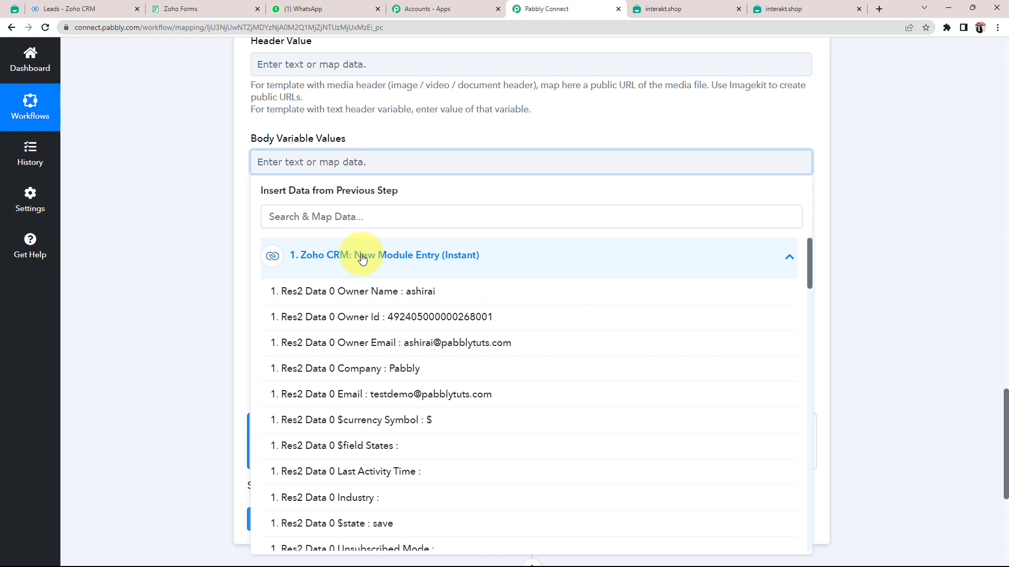
left_click(313, 220)
type("tes")
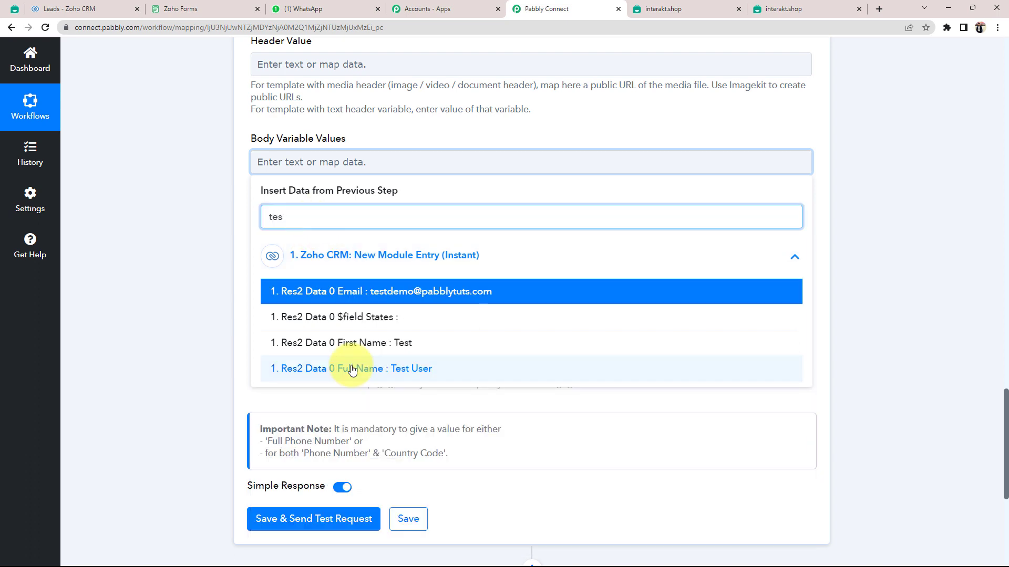
left_click(346, 428)
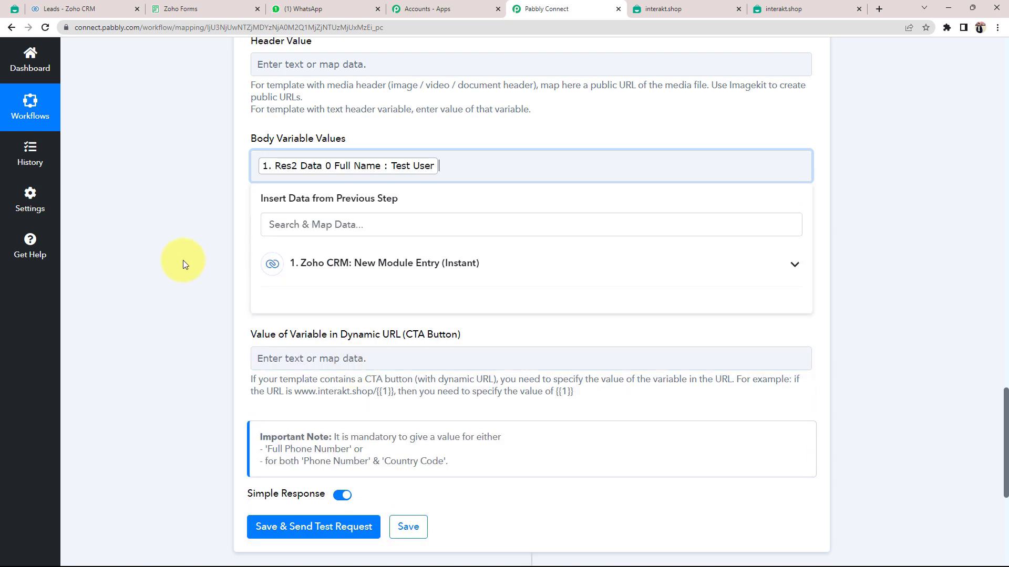
left_click(470, 165)
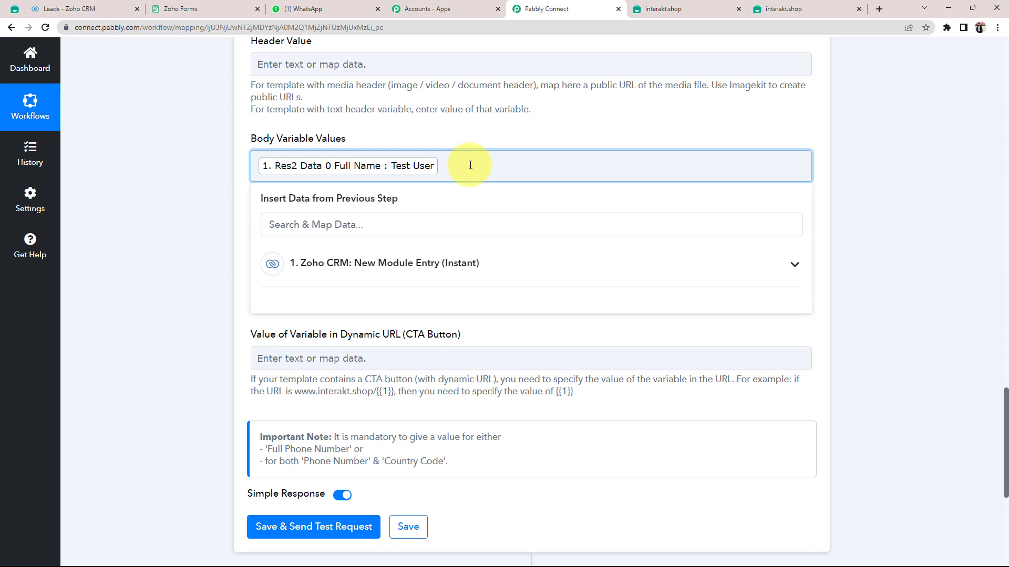
Check what the {{2}} placeholder represents in the Interakt template.
left_click(646, 8)
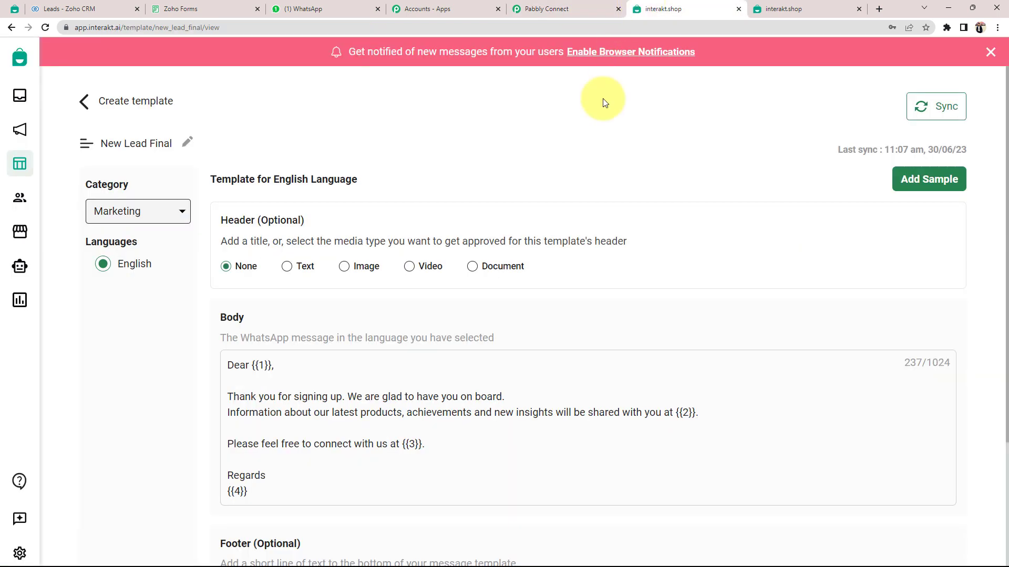
left_click_drag(676, 412, 701, 412)
left_click(238, 423)
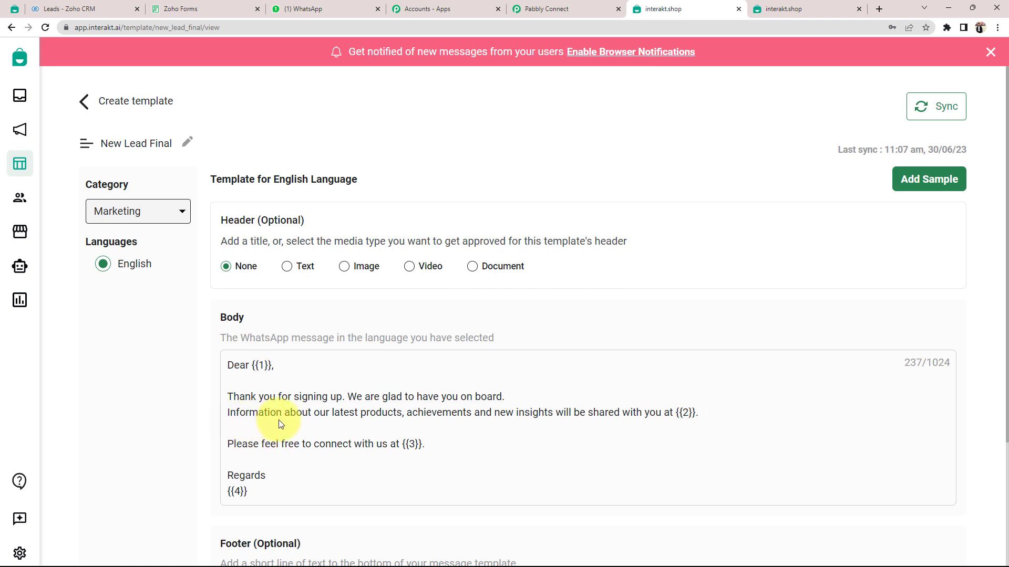
Map the lead's Email as the second body variable, followed by a comma.
left_click(565, 8)
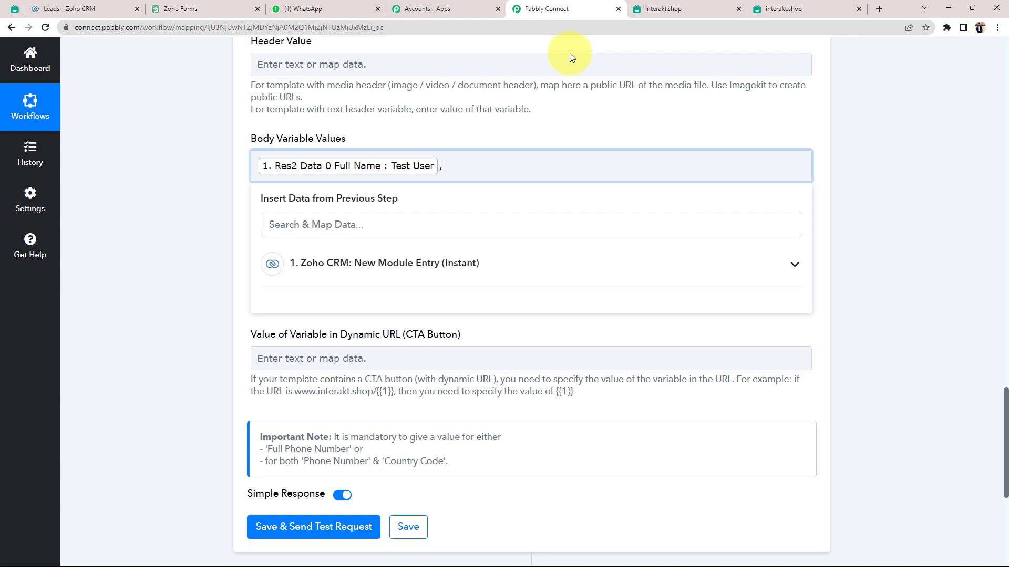
left_click(377, 265)
left_click(335, 231)
type("email")
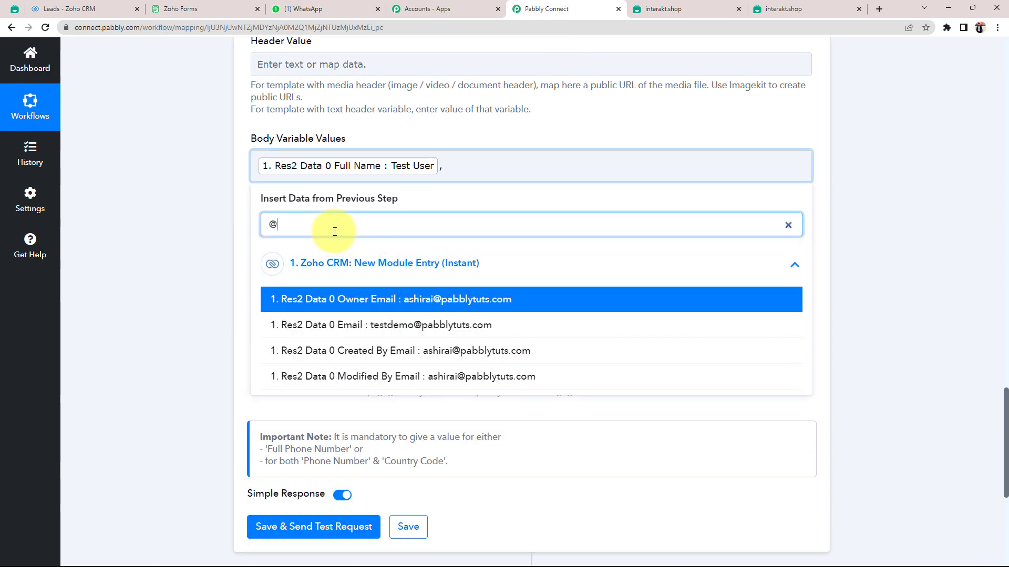
left_click(358, 330)
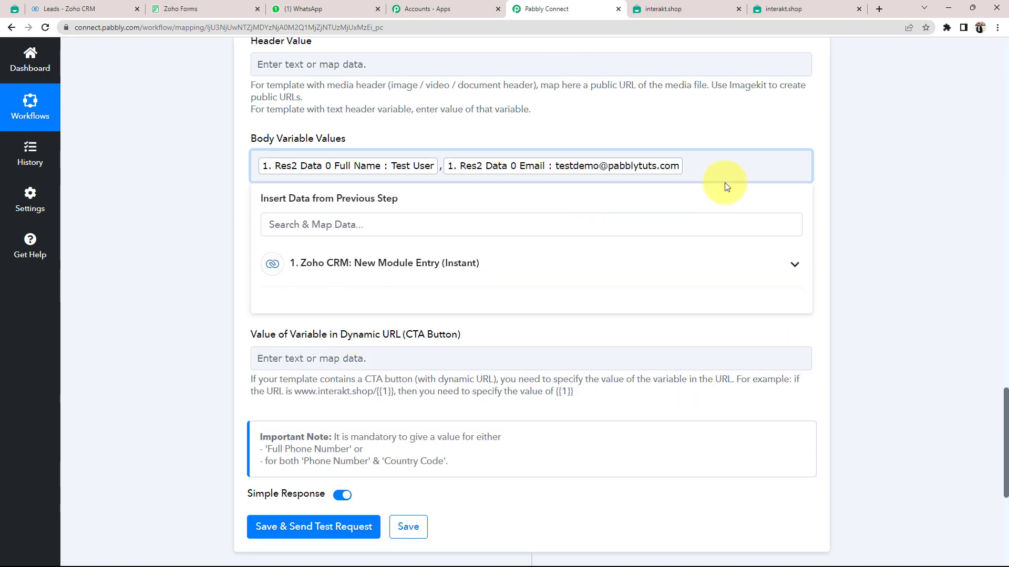
type(",")
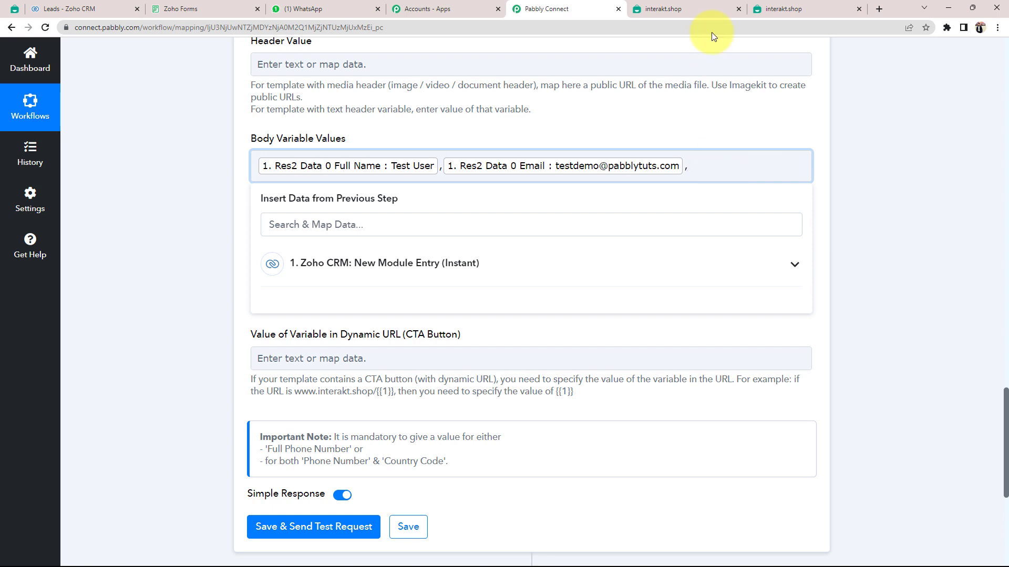
left_click(662, 10)
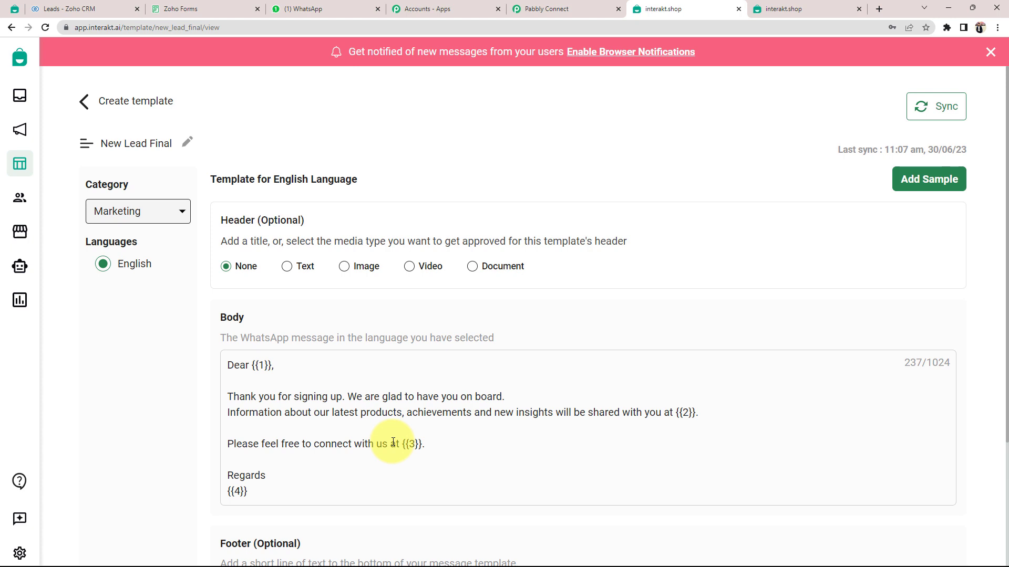
left_click_drag(402, 444, 415, 444)
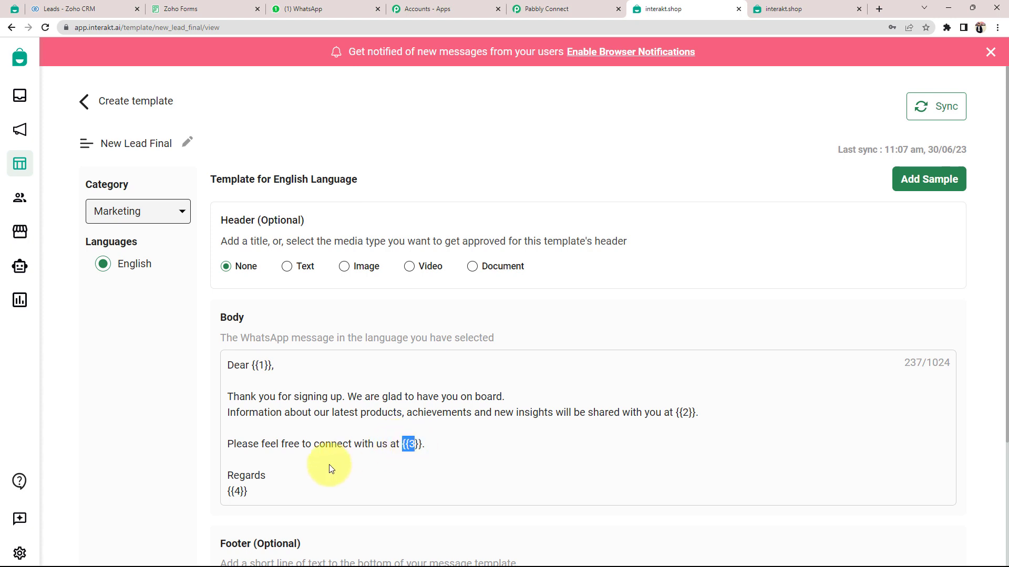
left_click_drag(228, 491, 240, 492)
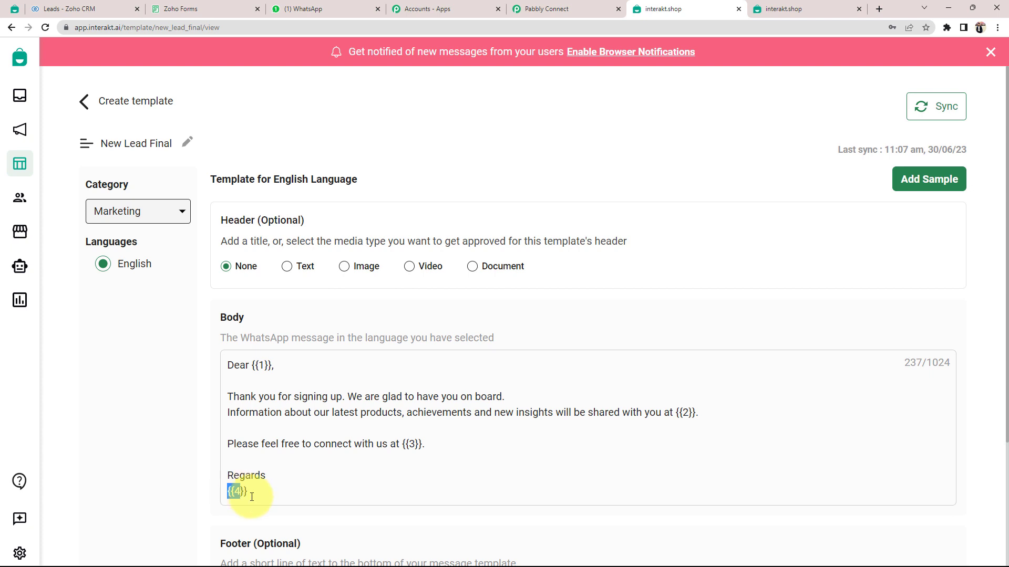
left_click(541, 9)
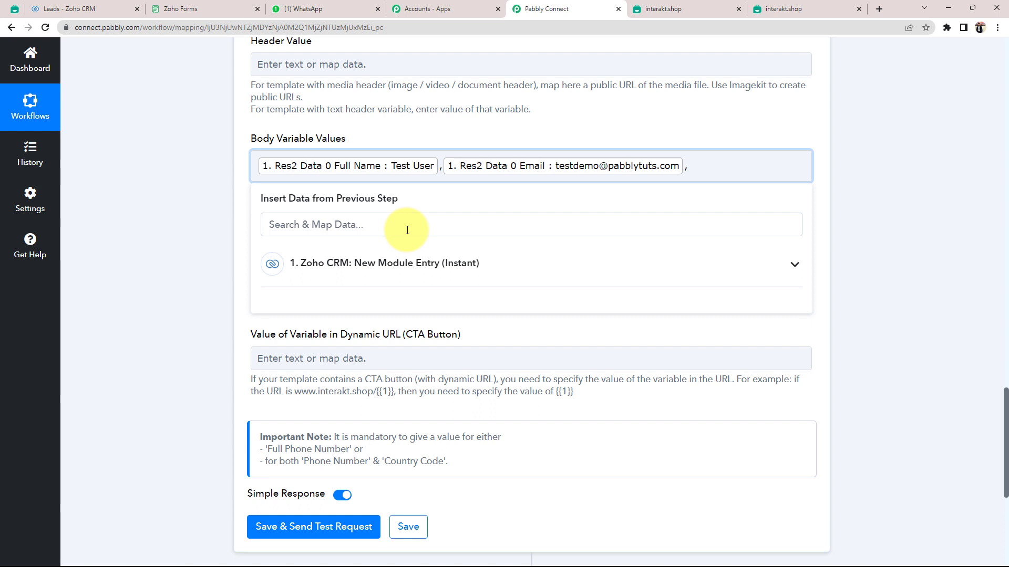
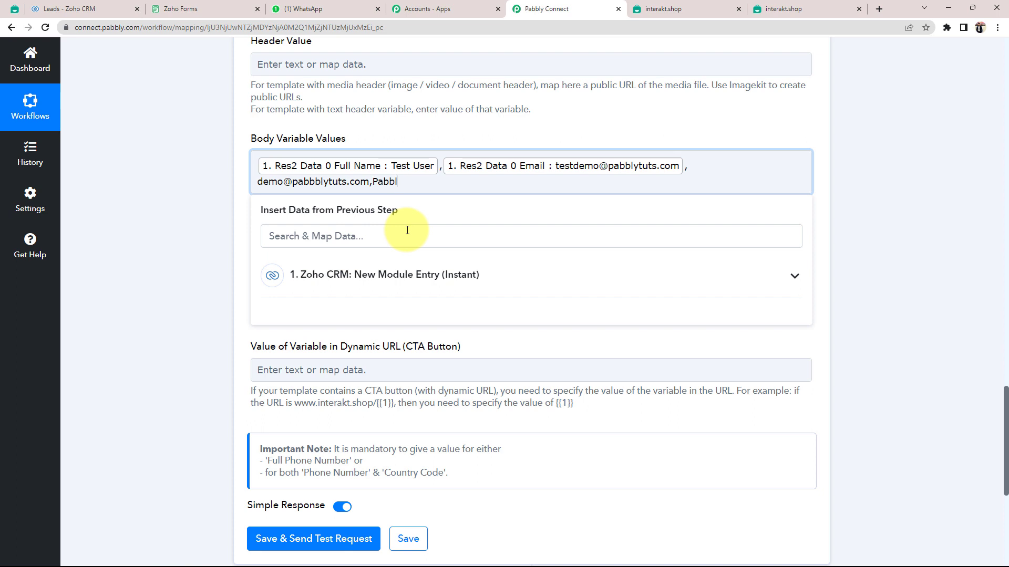
Append a fixed contact e-mail and the sign-off 'Pabbly Connect' to Body Variable Values.
type("y Connect")
left_click(159, 228)
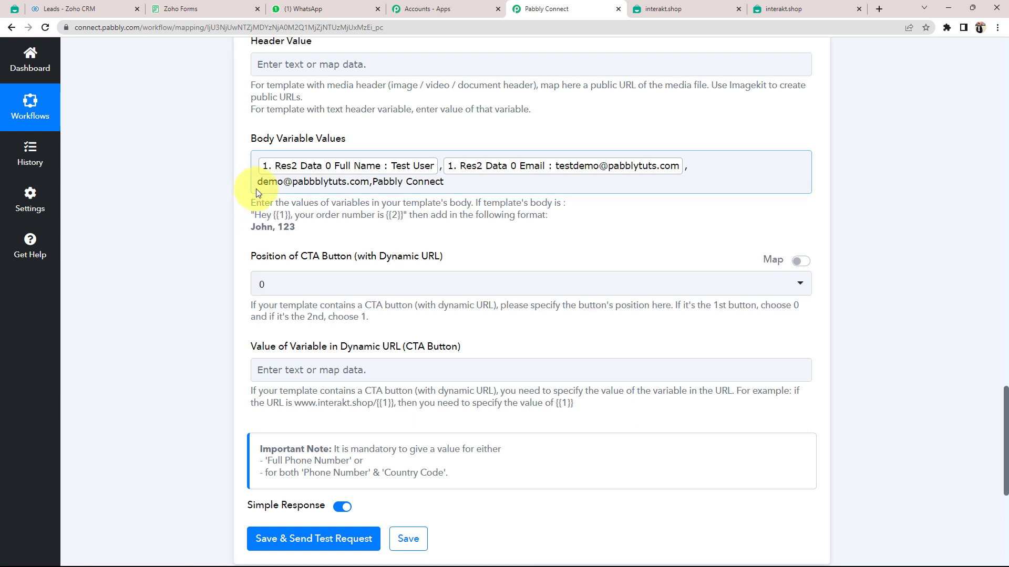
left_click(239, 209)
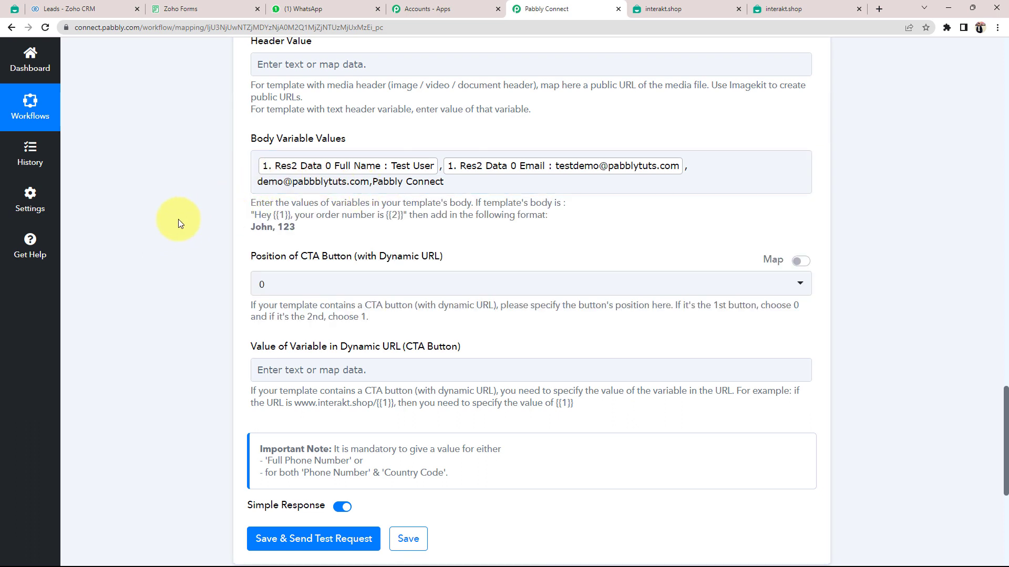
scroll(178, 219, "up", 3)
left_click(377, 335)
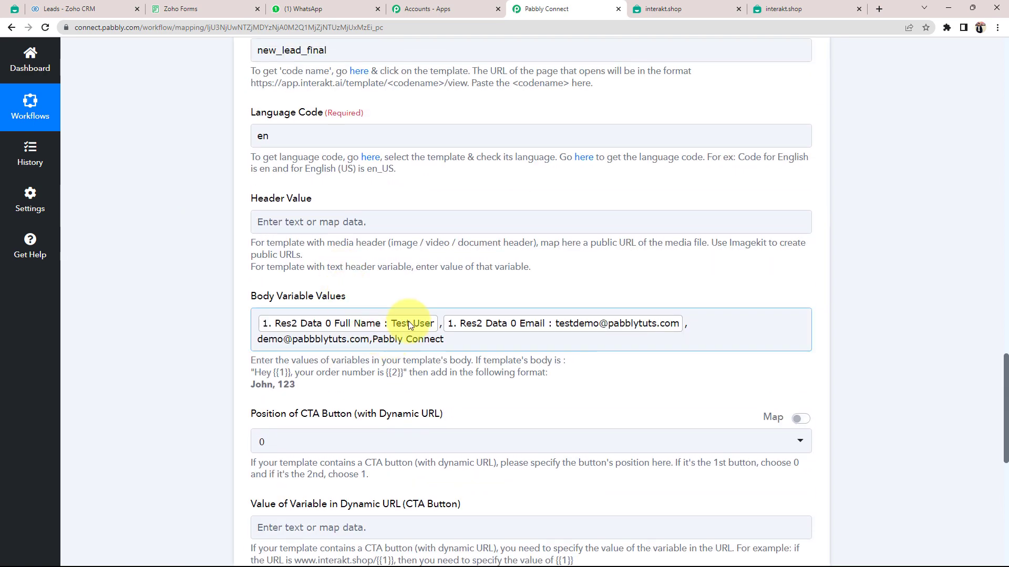
left_click(150, 314)
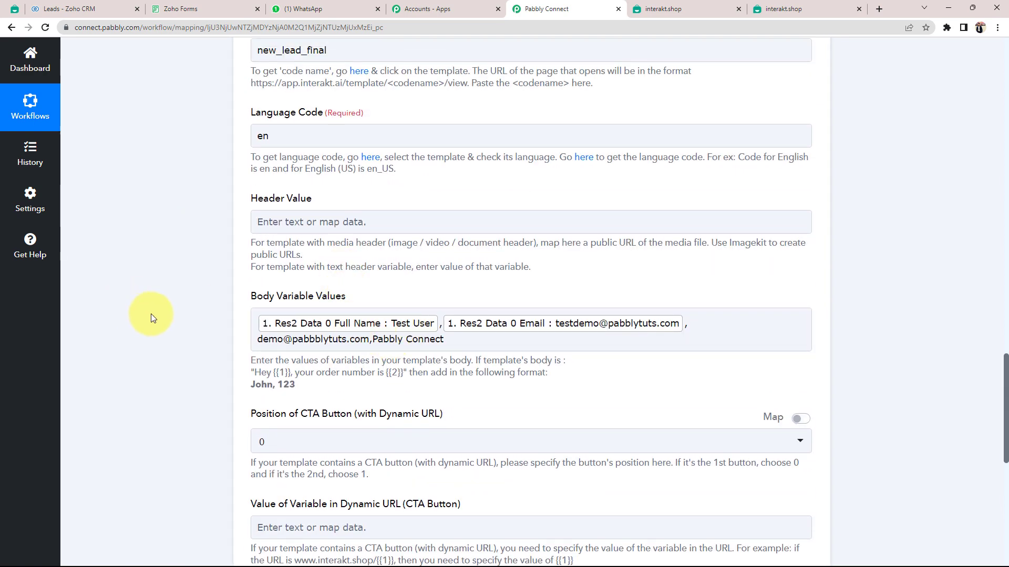
left_click(322, 340)
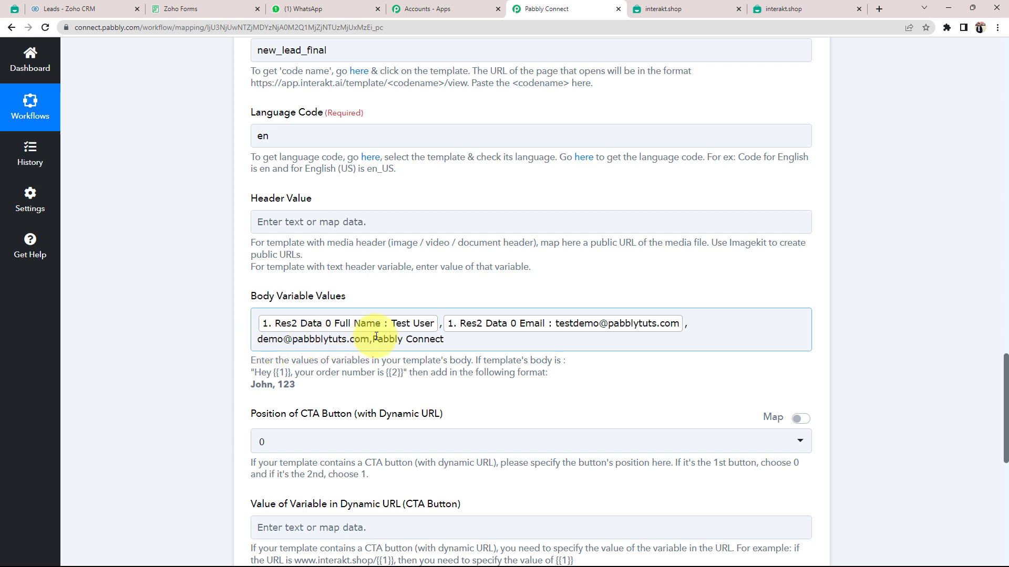
left_click(306, 357)
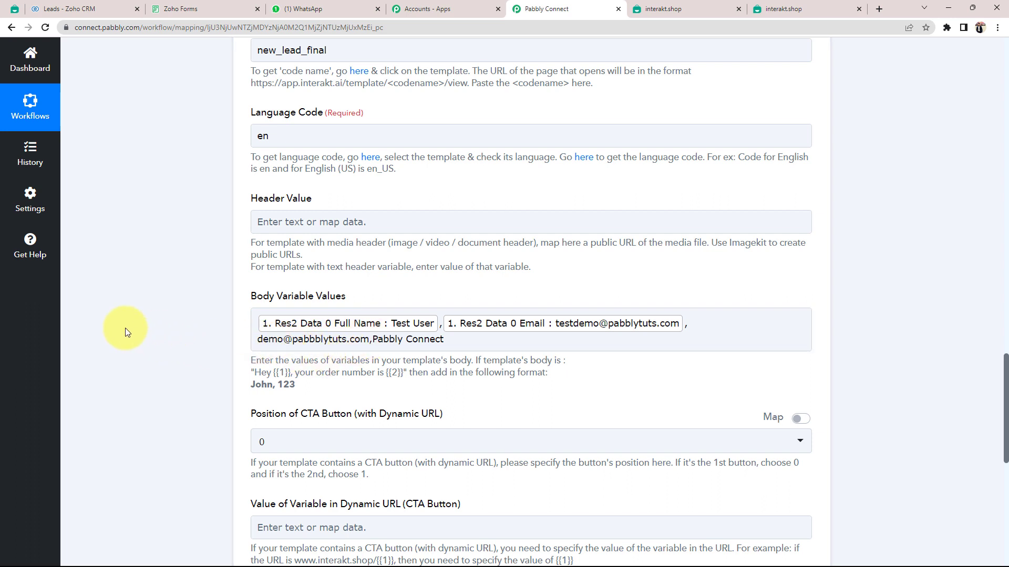
left_click_drag(342, 340, 264, 351)
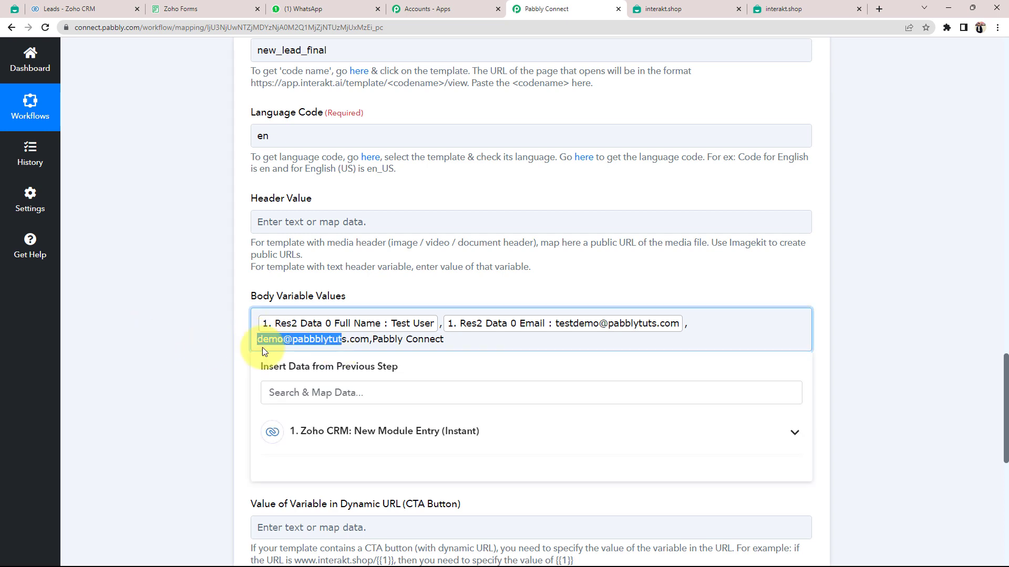
left_click(399, 330)
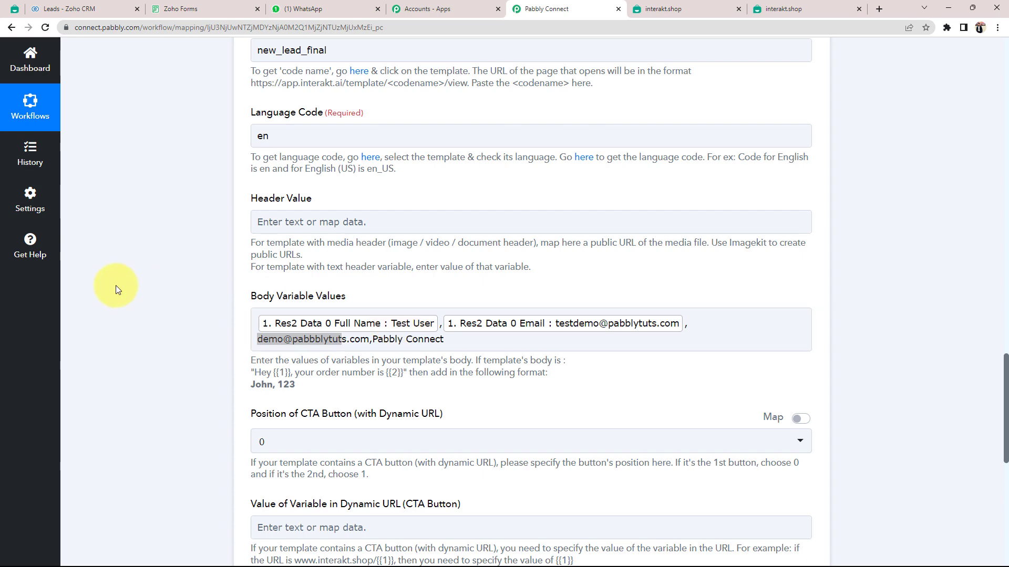
left_click(483, 351)
left_click(174, 313)
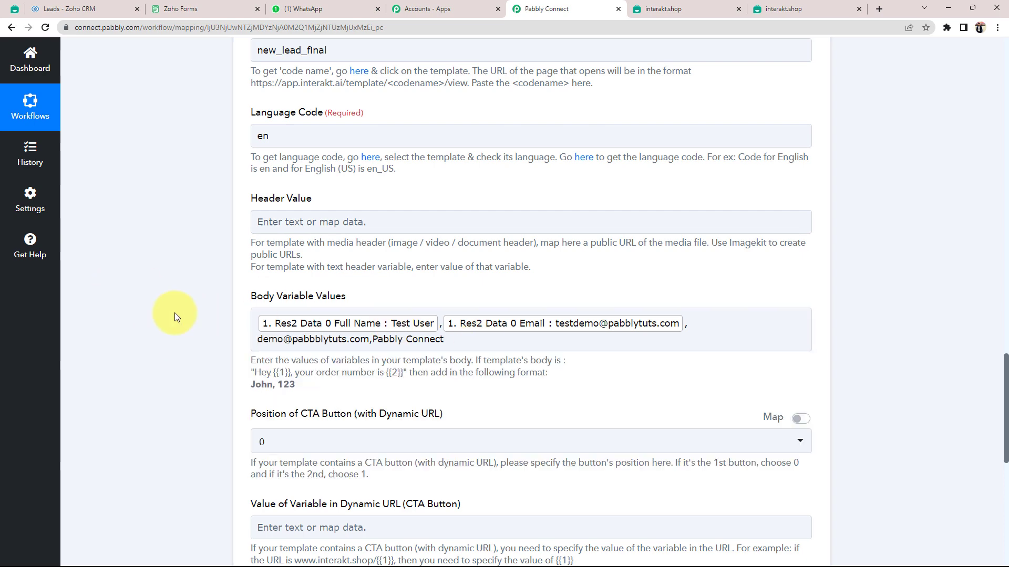
scroll(174, 313, "down", 5)
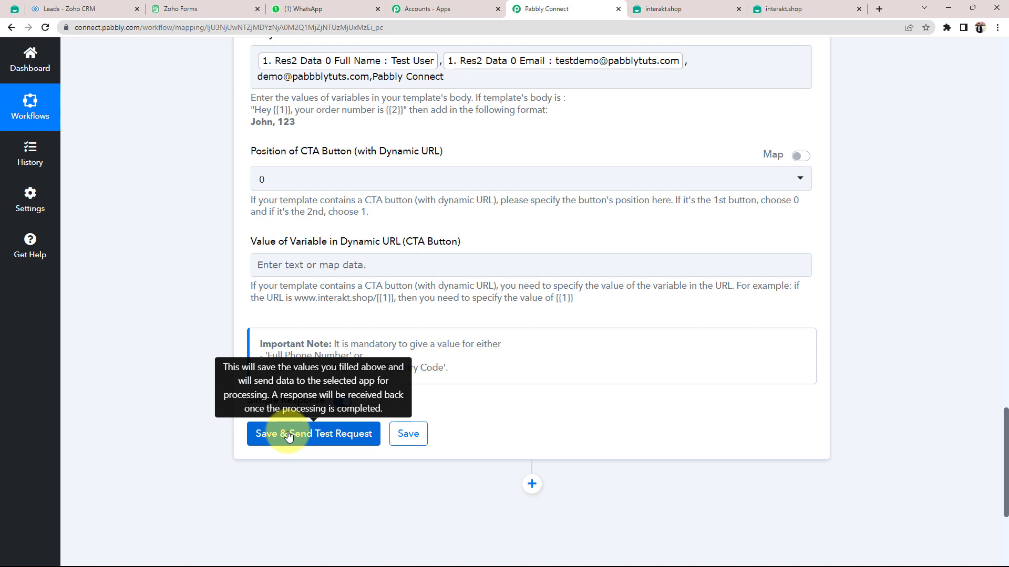
Save the Interakt action and send a test that returns template new_lead_final with all four body values.
left_click(288, 434)
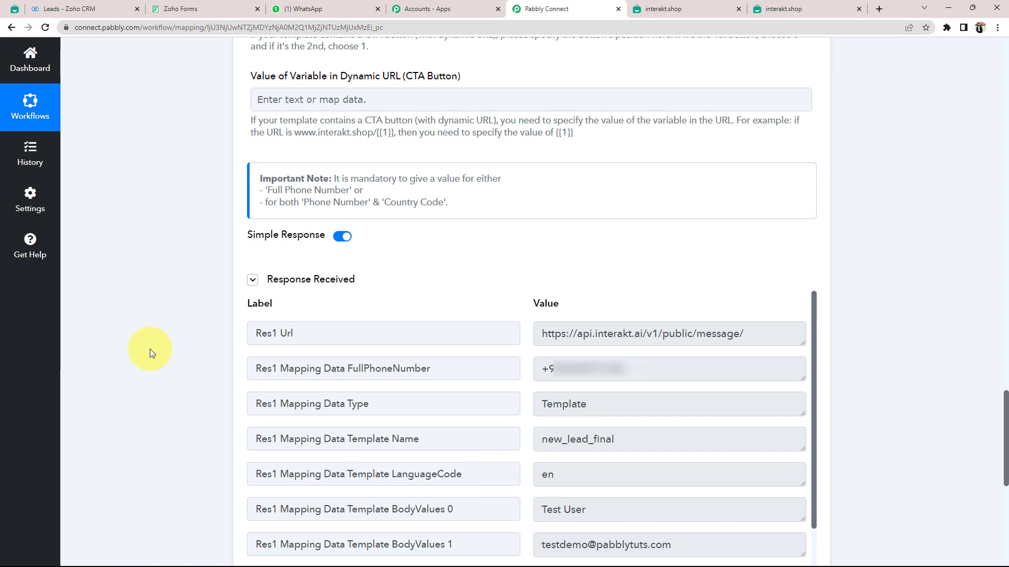
scroll(150, 349, "down", 5)
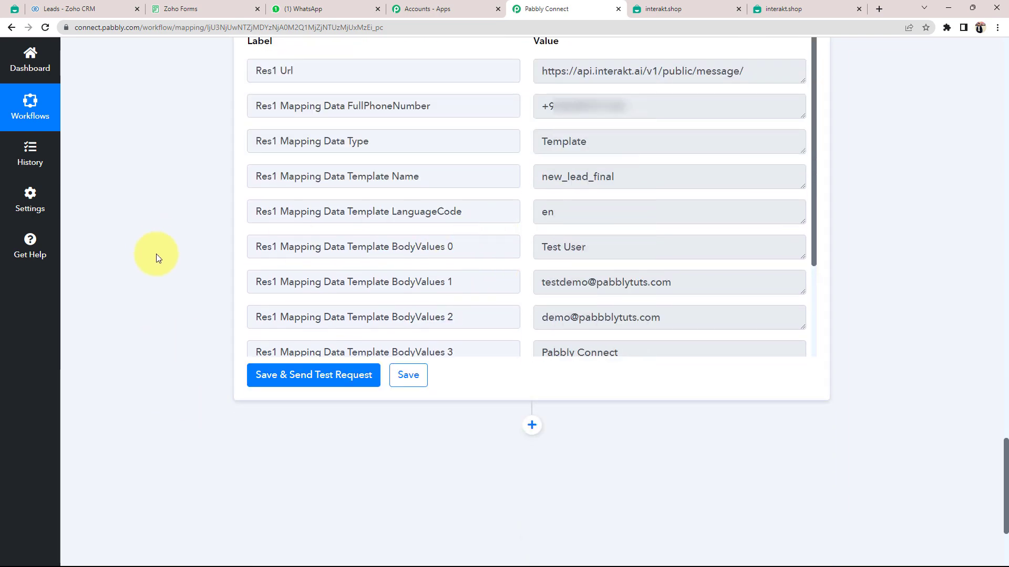
scroll(135, 271, "up", 8)
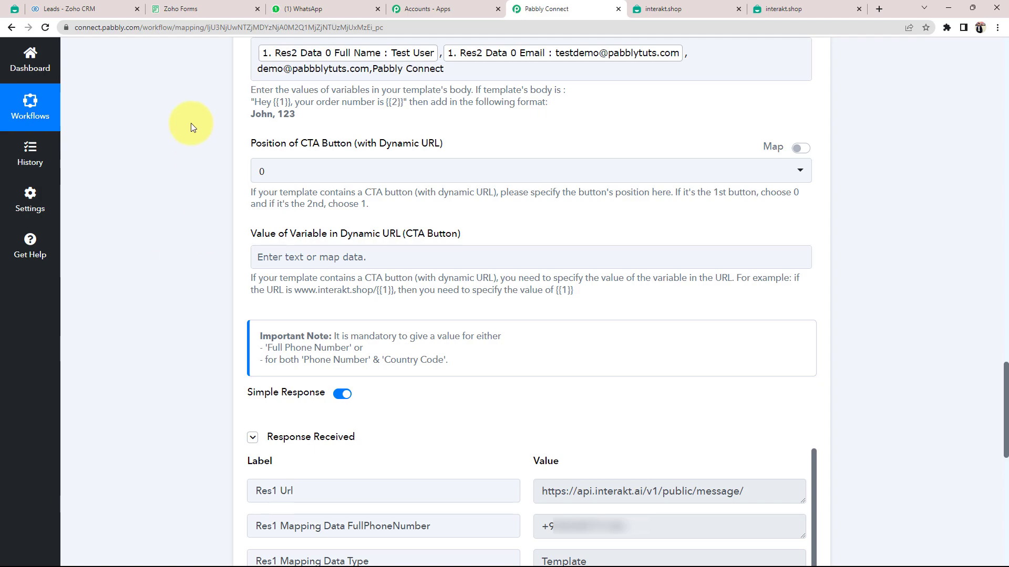
left_click(302, 10)
Open the newest WhatsApp chat and review the template with the lead's name, email, address and Pabbly Connect sign-off.
left_click(105, 235)
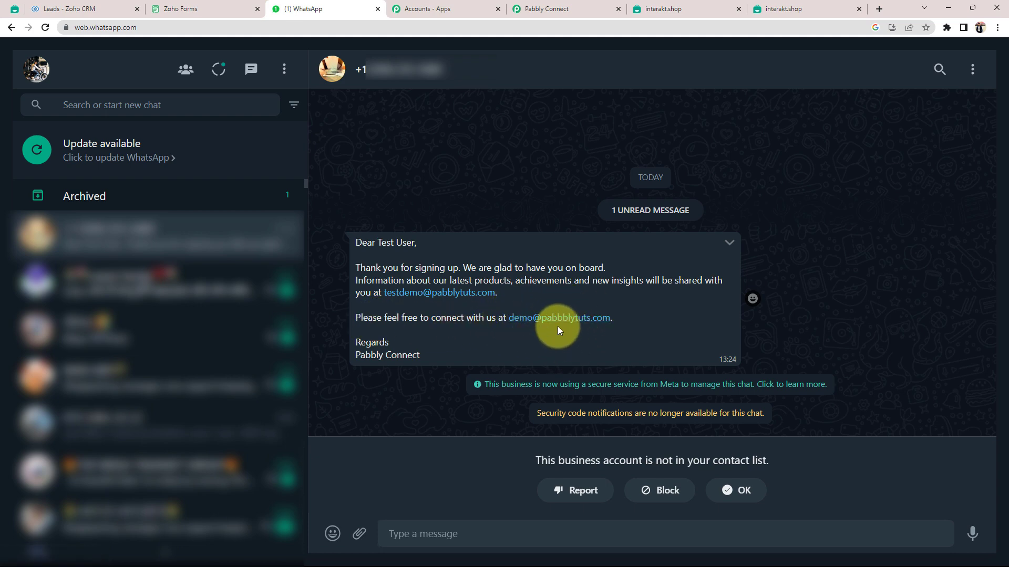
left_click_drag(357, 355, 405, 360)
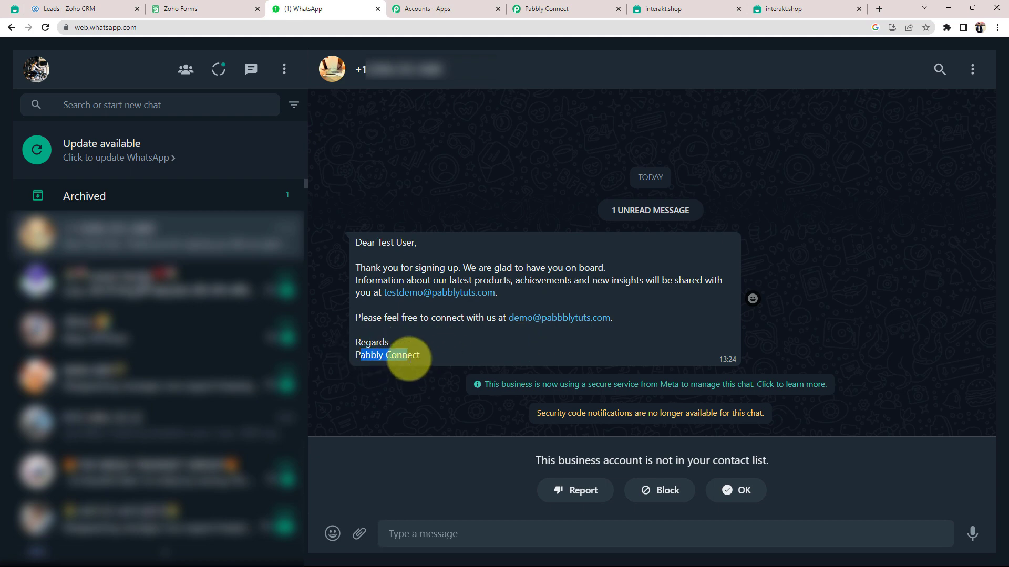
left_click(441, 344)
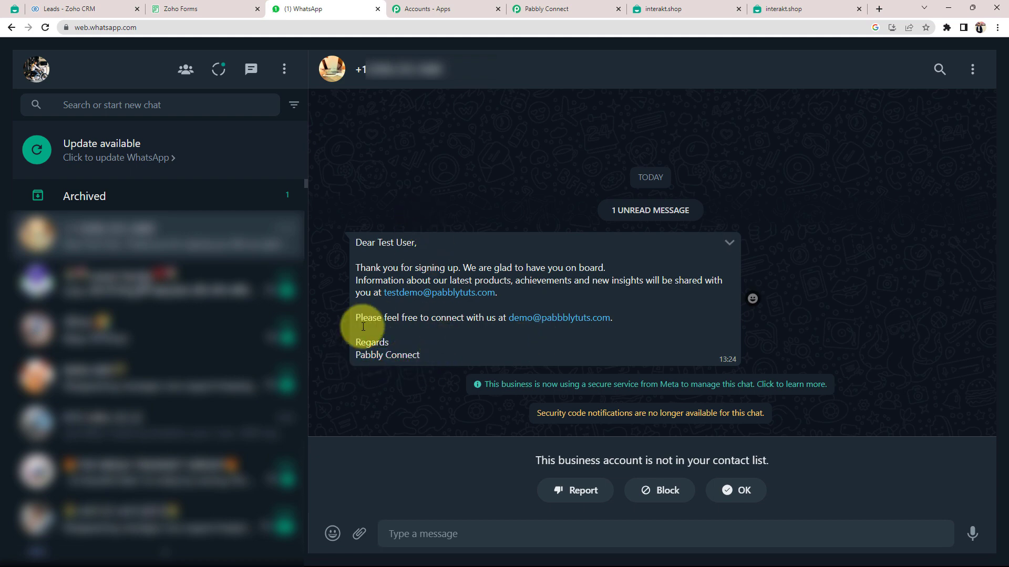
Return to Pabbly Connect and collapse the Zoho CRM New Module Entry trigger to show the Interakt action.
left_click(548, 10)
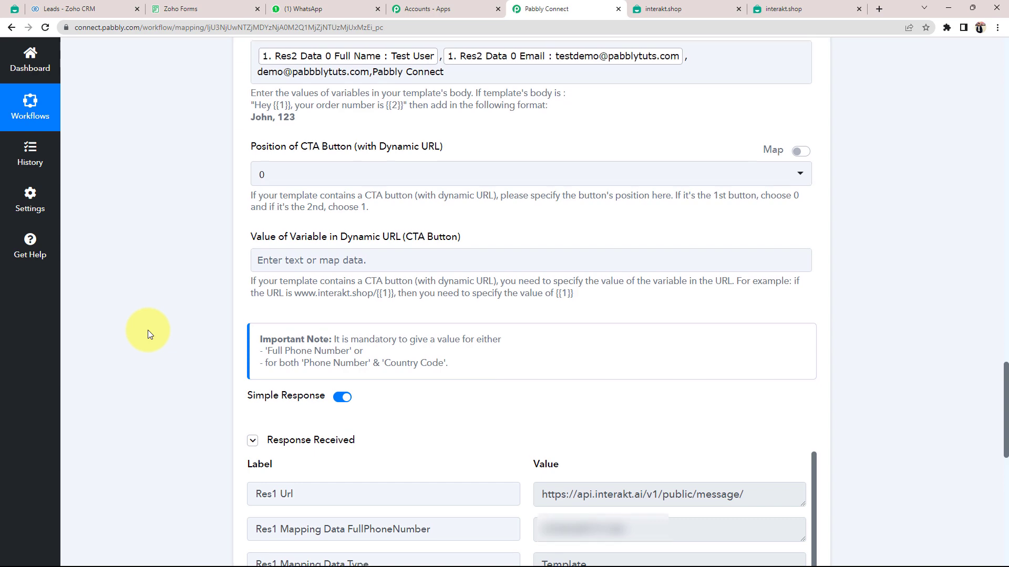
scroll(147, 329, "up", 15)
scroll(547, 352, "up", 15)
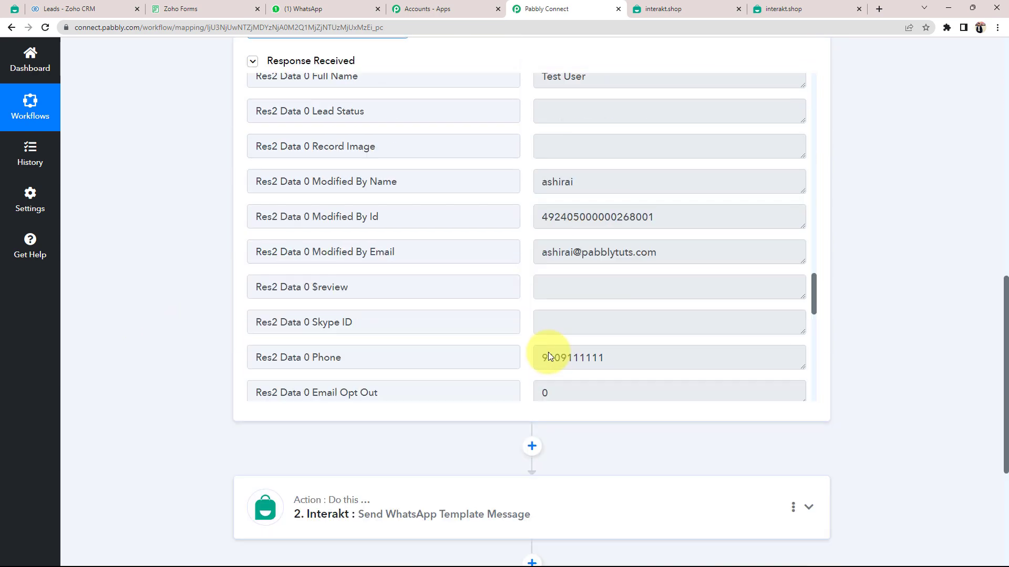
left_click(570, 270)
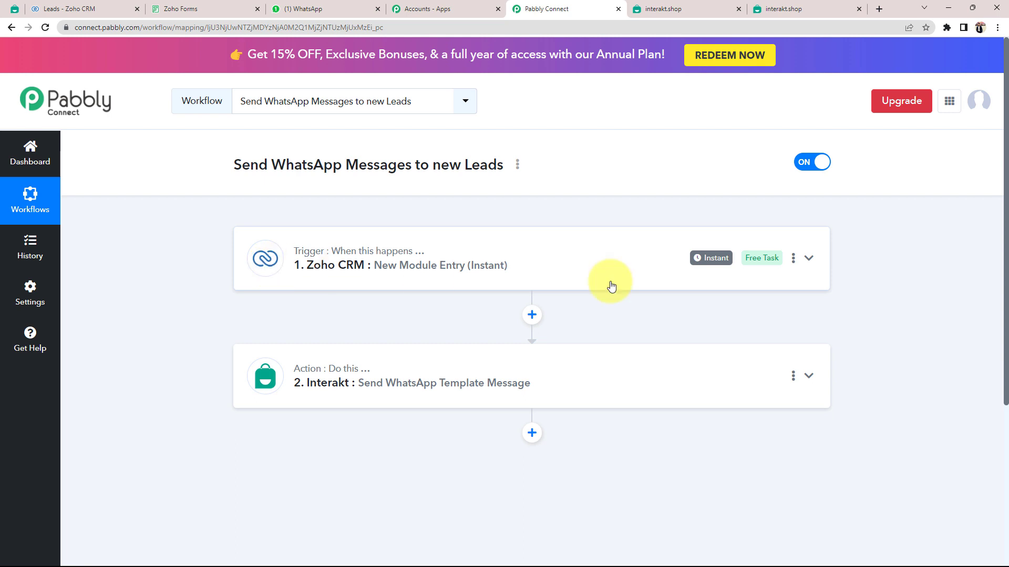
mouse_move(303, 266)
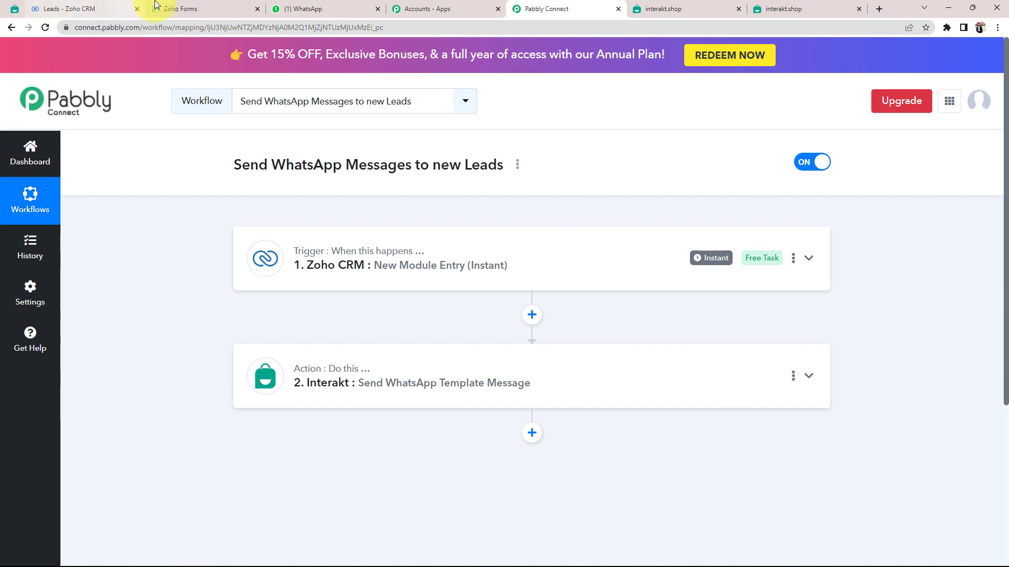
Start another Zoho Lead Form response and enter the lead name Demo Test.
left_click(116, 7)
left_click(181, 8)
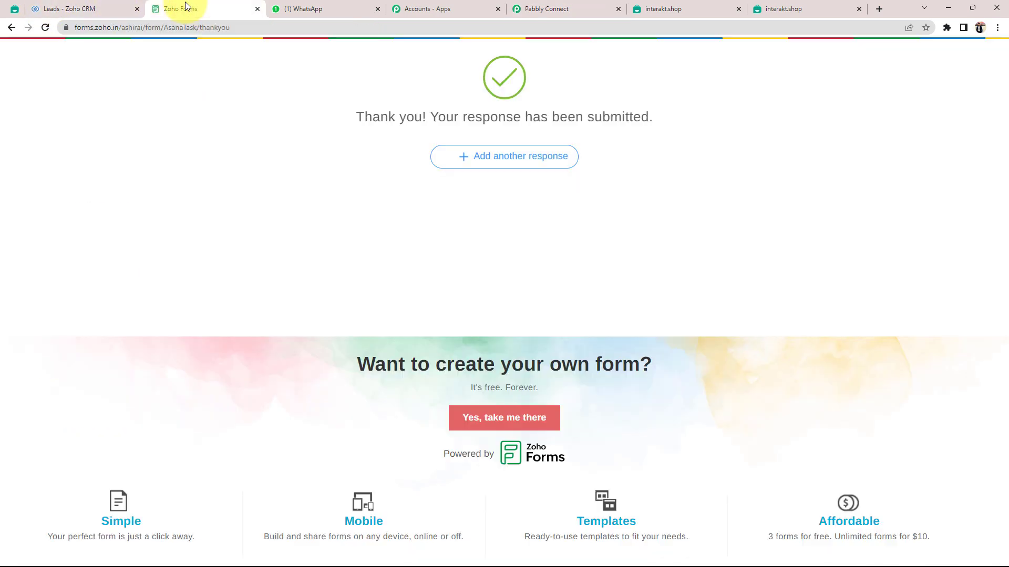
left_click(503, 167)
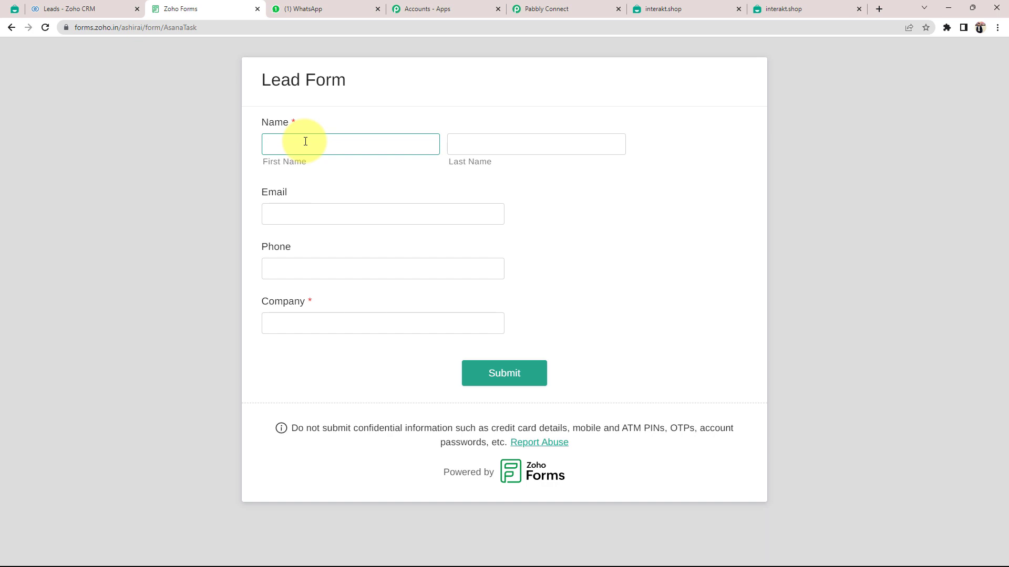
type("Demo q")
key("Tab")
type("Test")
key("Tab")
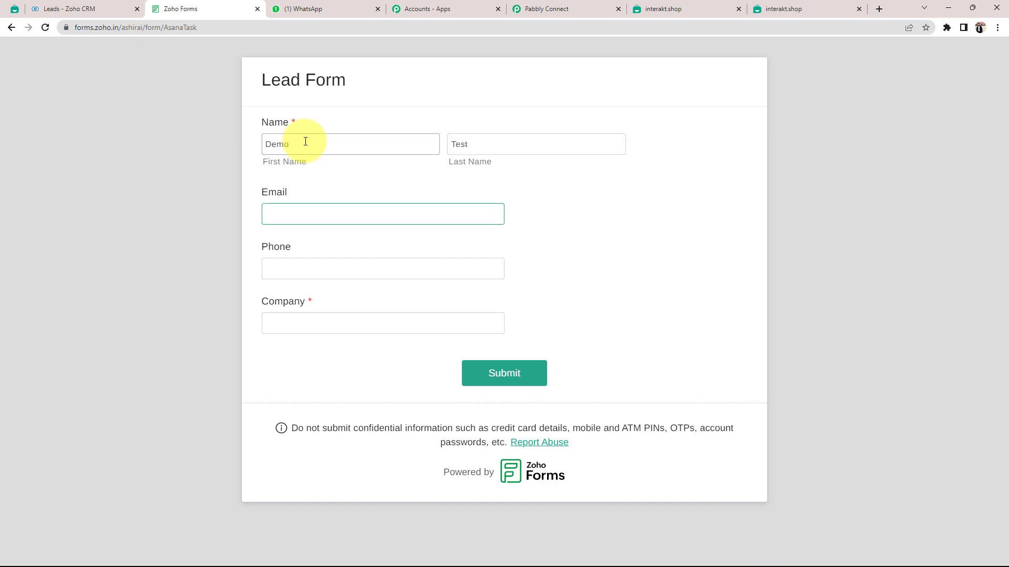
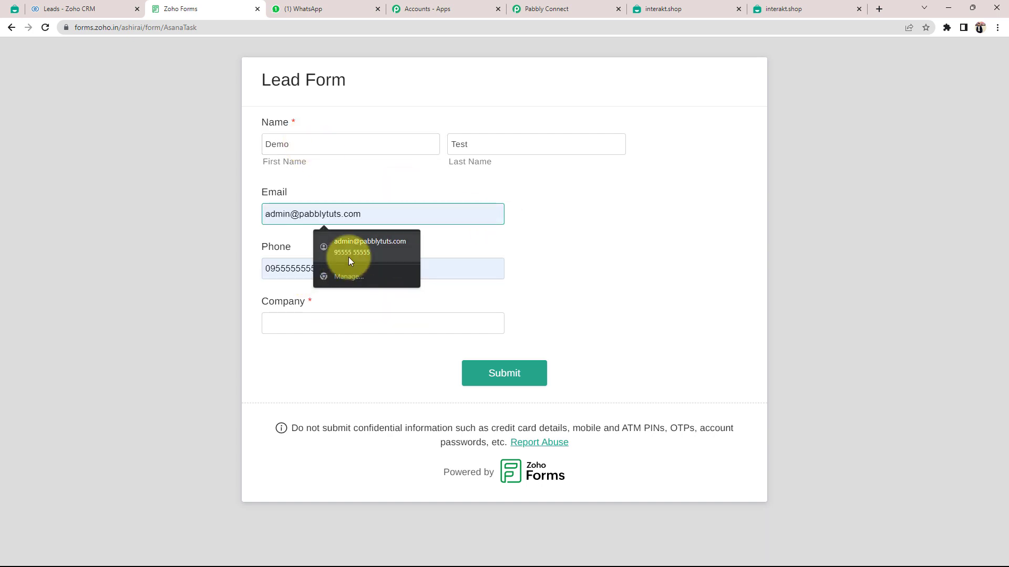
Autofill the saved email and phone, set Company to MB, and submit the form.
left_click(348, 255)
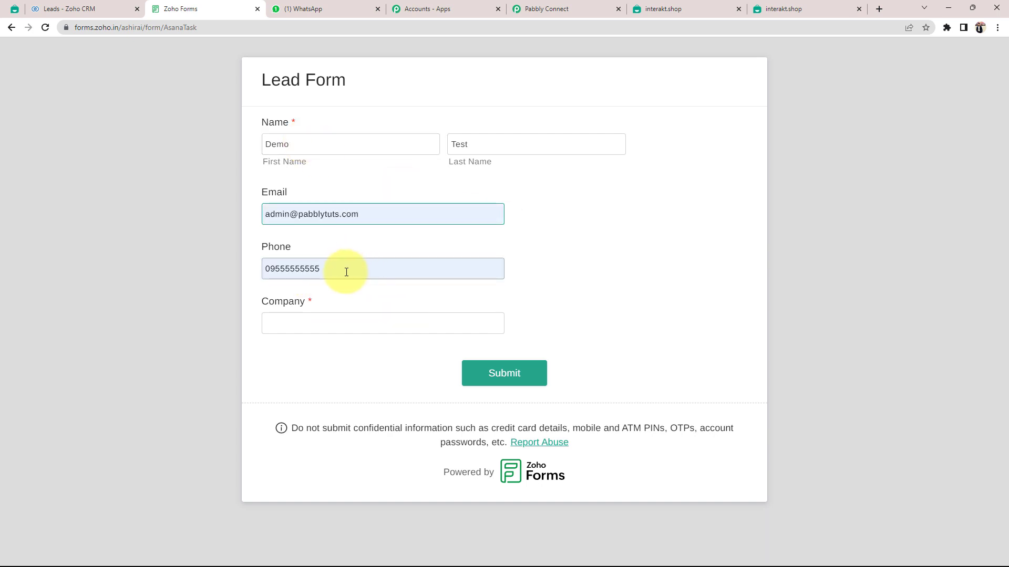
left_click(325, 324)
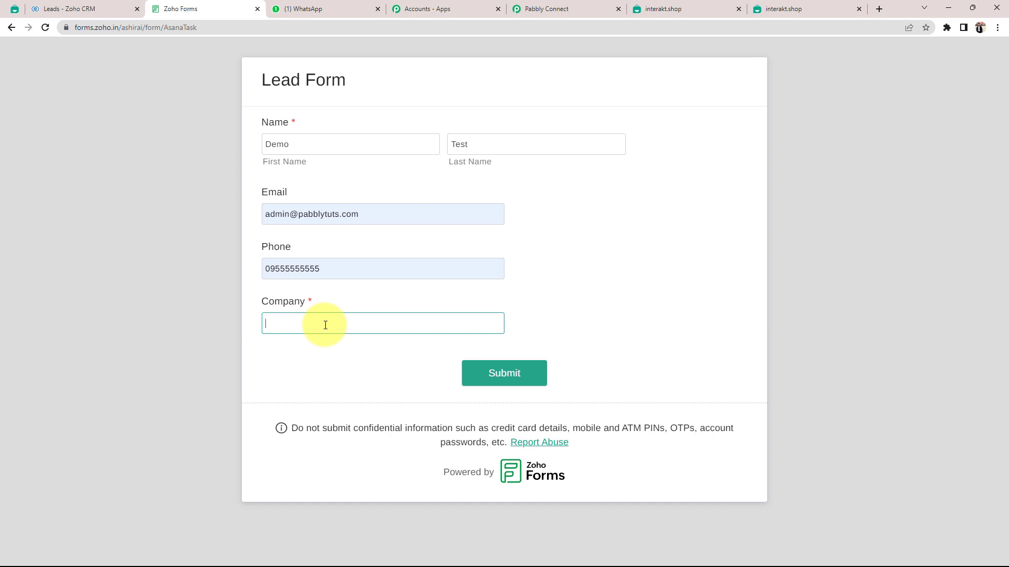
type("MB")
left_click(498, 380)
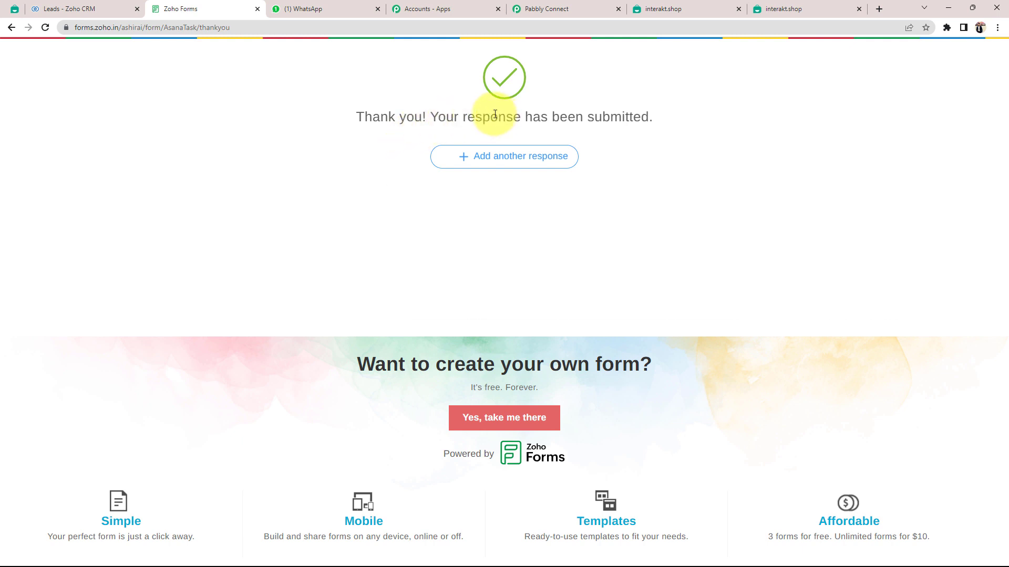
left_click_drag(430, 118, 574, 123)
left_click(327, 231)
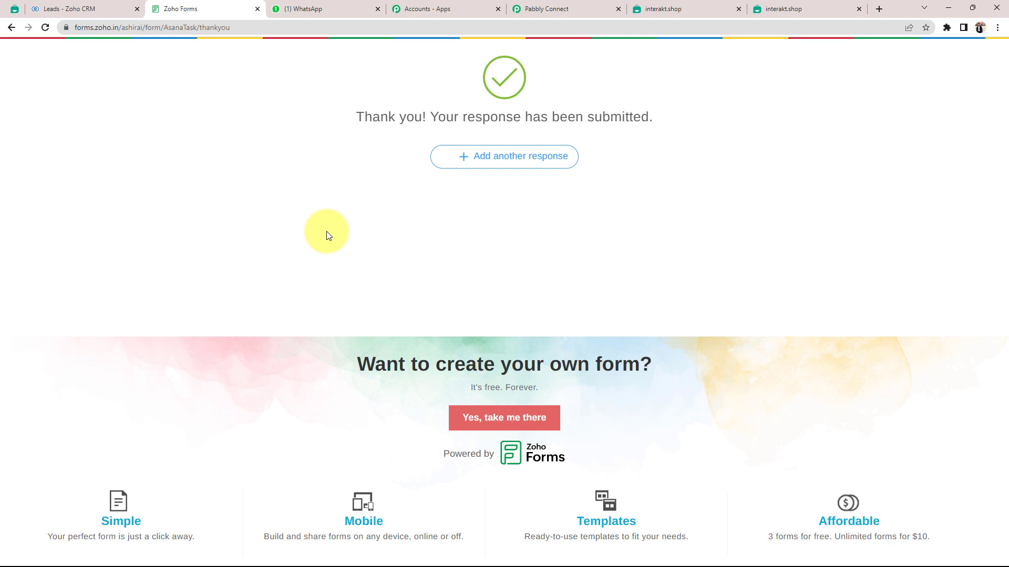
left_click(298, 8)
Check that the newest WhatsApp welcome message greets Demo Test, then return to the Pabbly Connect workflow.
left_click(133, 230)
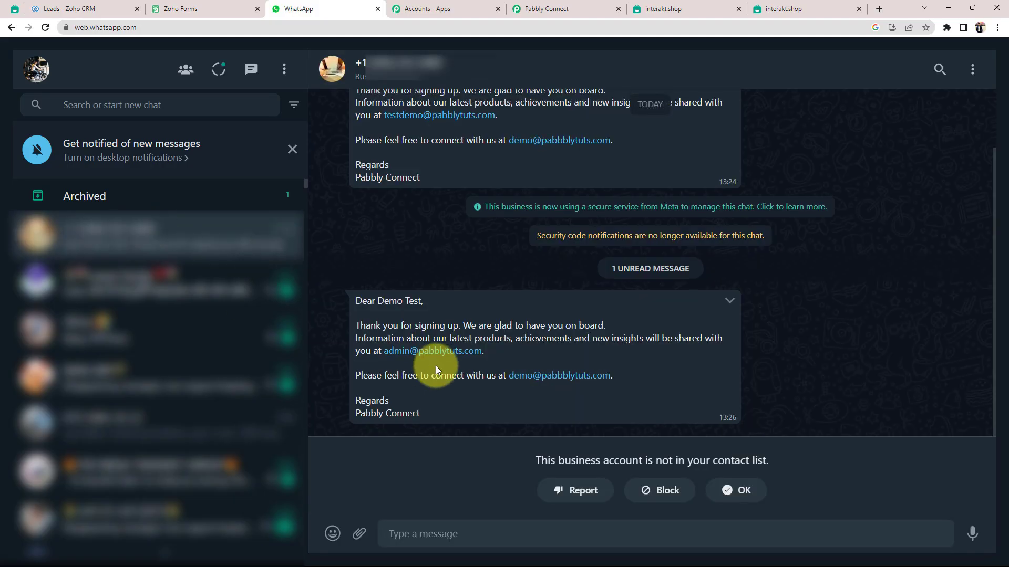
left_click_drag(362, 301, 418, 301)
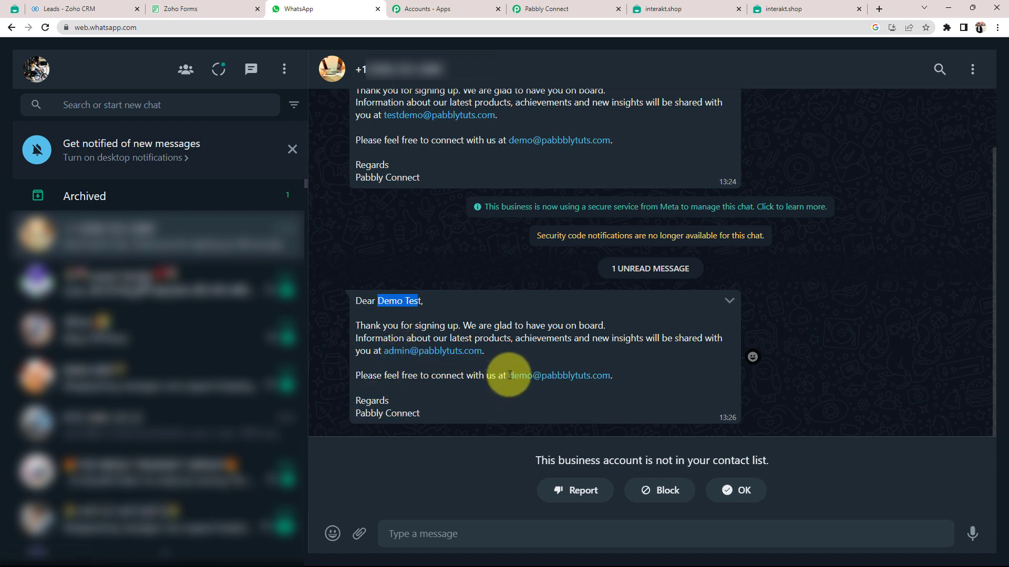
left_click(472, 365)
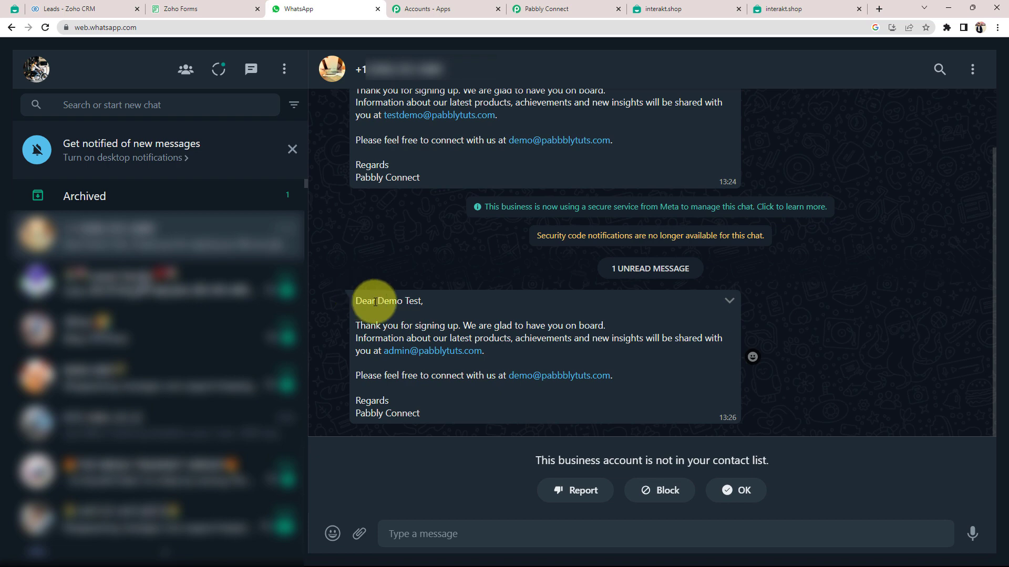
left_click_drag(377, 300, 414, 301)
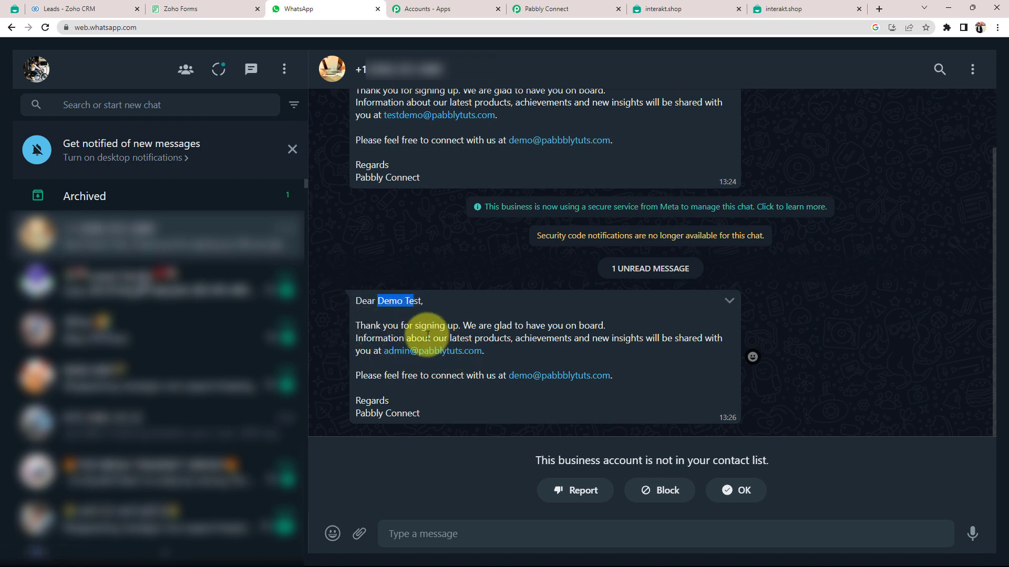
left_click(541, 8)
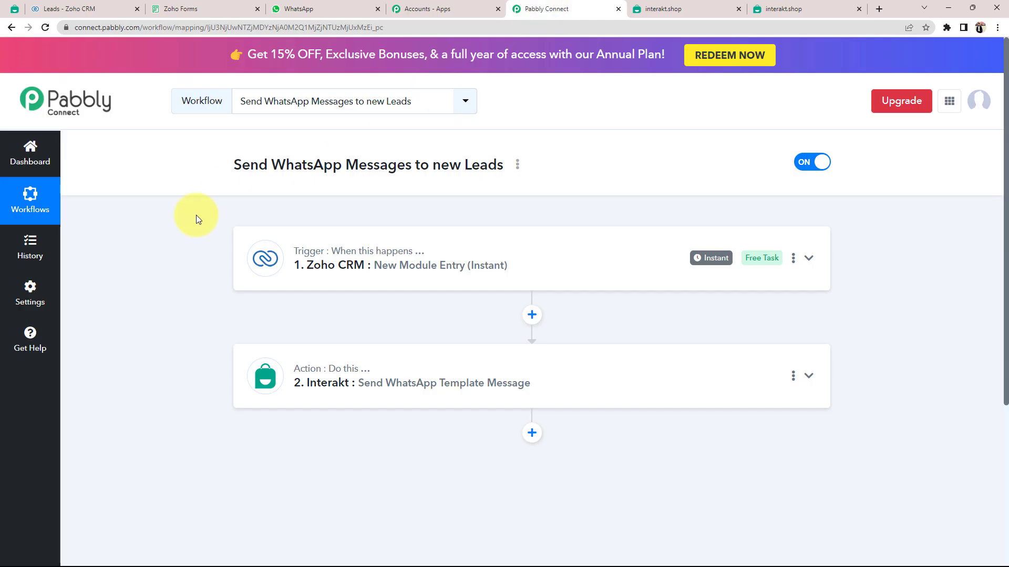